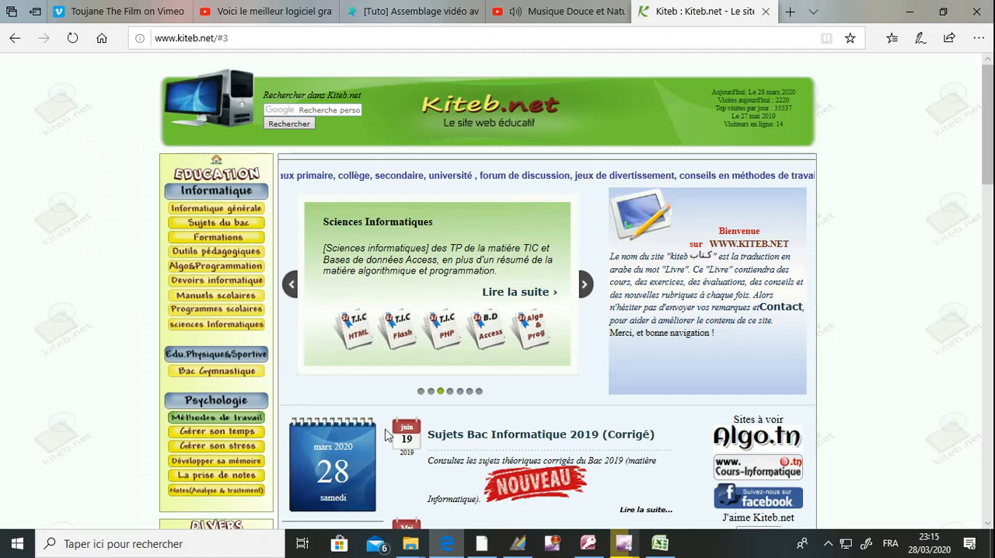
Step: Open the practical exam subjects page for Bac 2019 Informatique from the Sujets du bac section
click(506, 41)
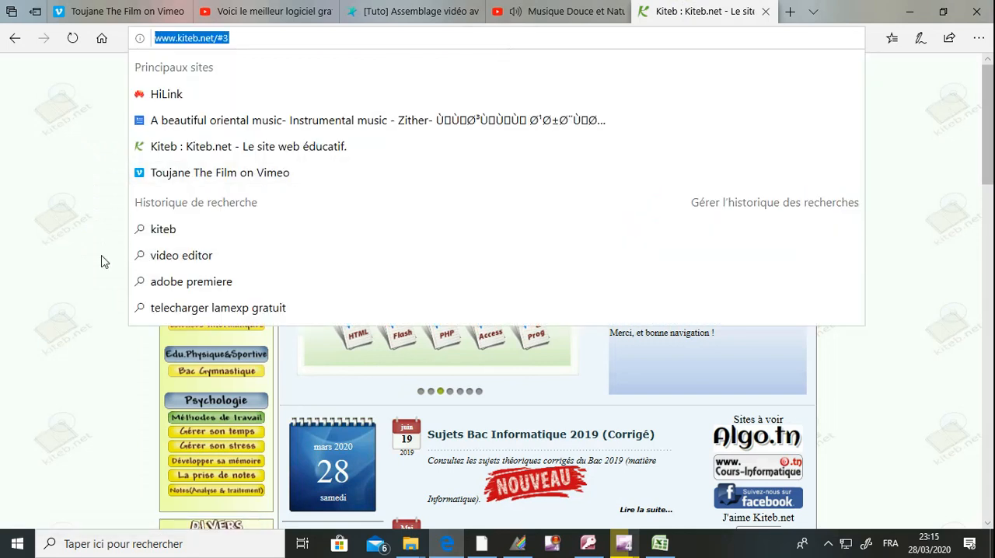
click(102, 258)
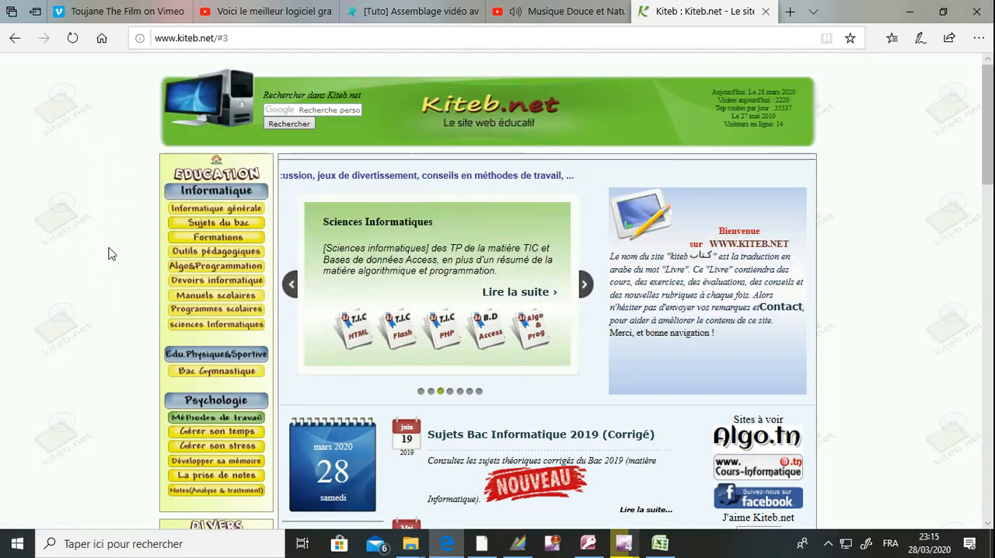
click(210, 225)
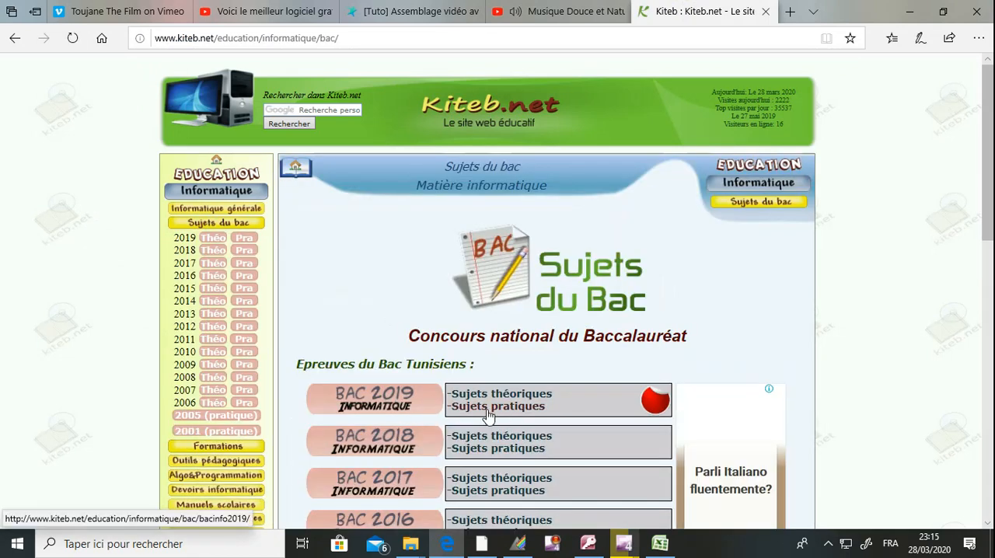
click(488, 416)
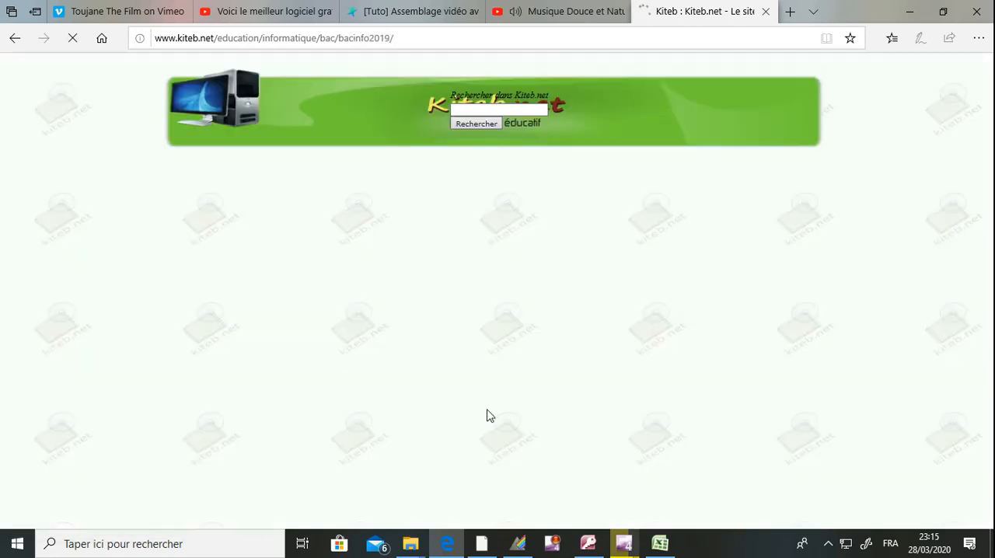
Step: Open the PDF of the 30 mai 2019 (9h30) practical exam for Section Lettres
scroll(488, 416, down, 5)
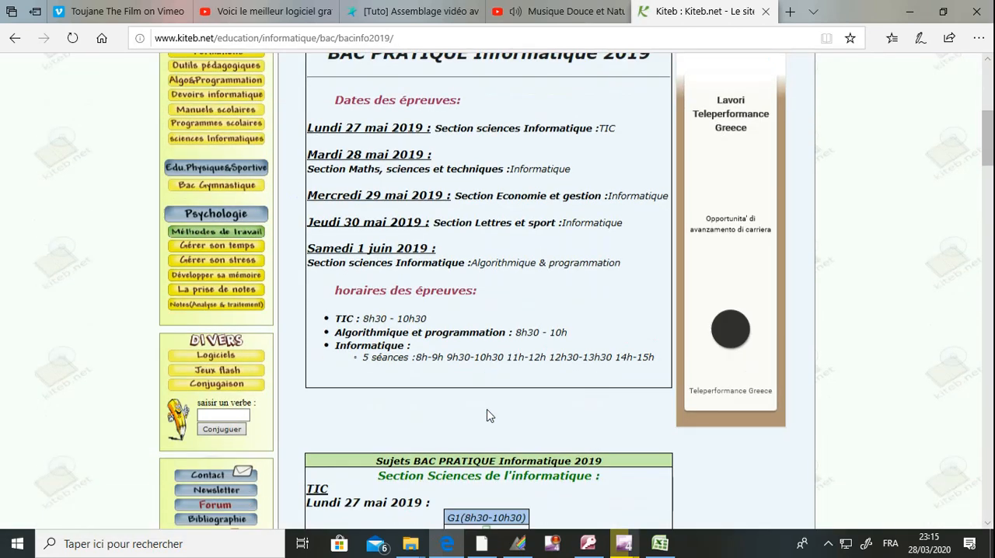
scroll(488, 416, down, 3)
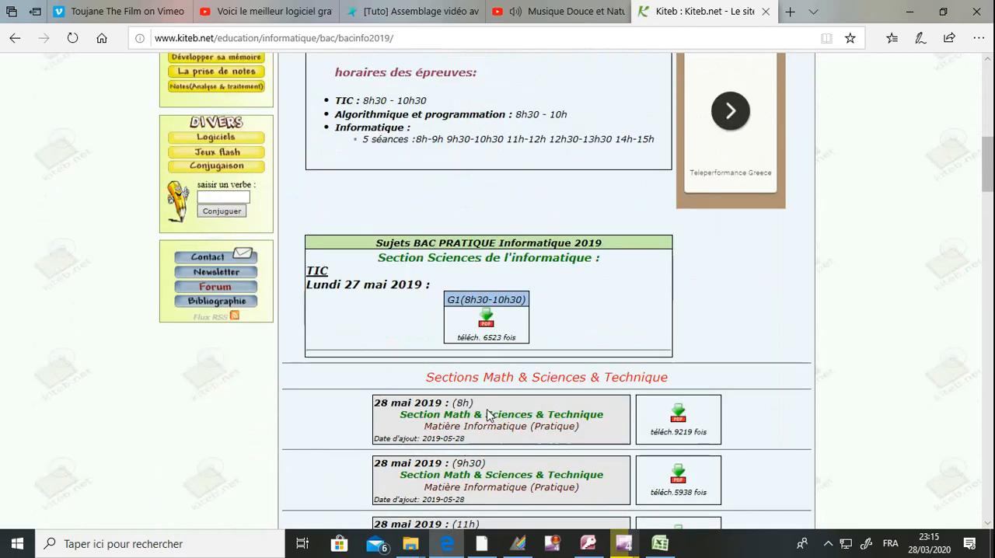
scroll(488, 416, down, 15)
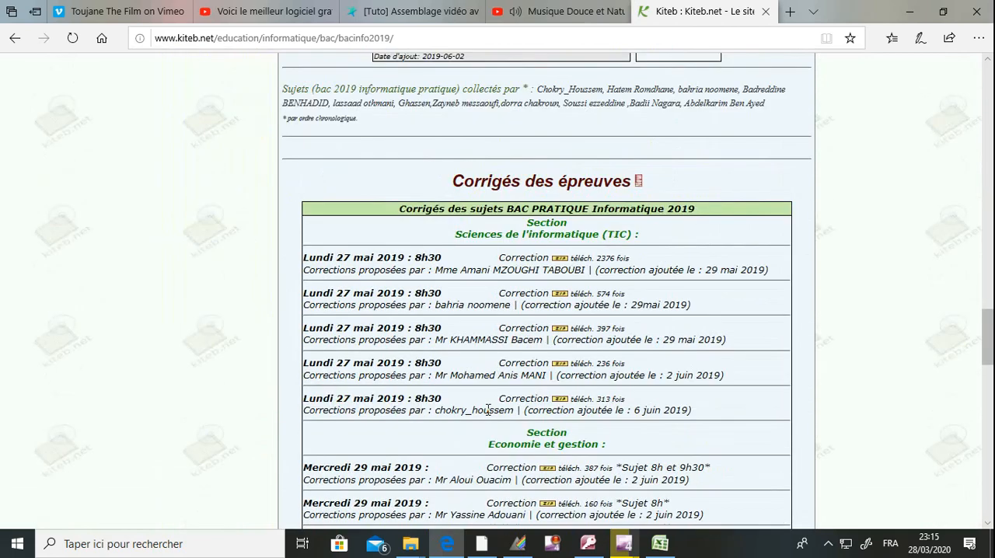
scroll(488, 410, up, 10)
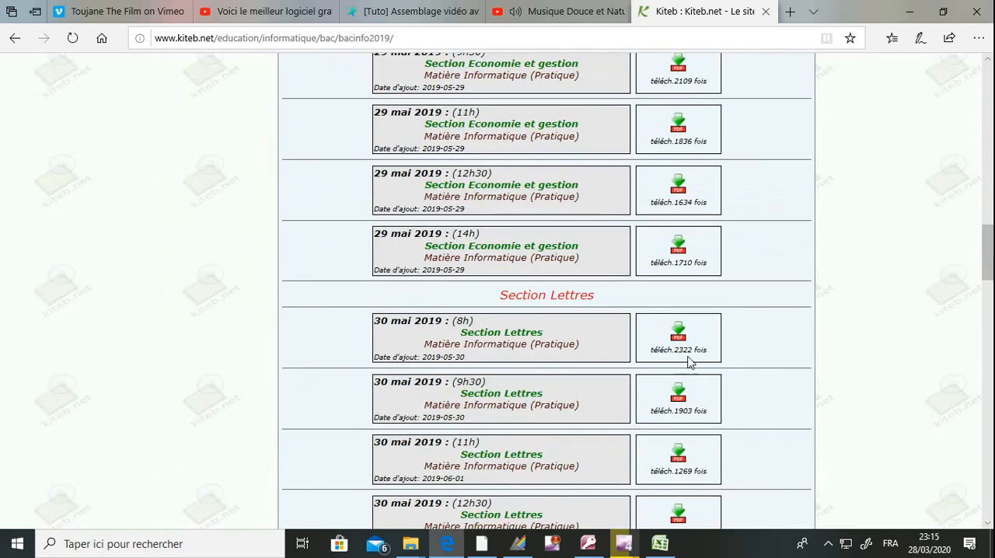
click(681, 396)
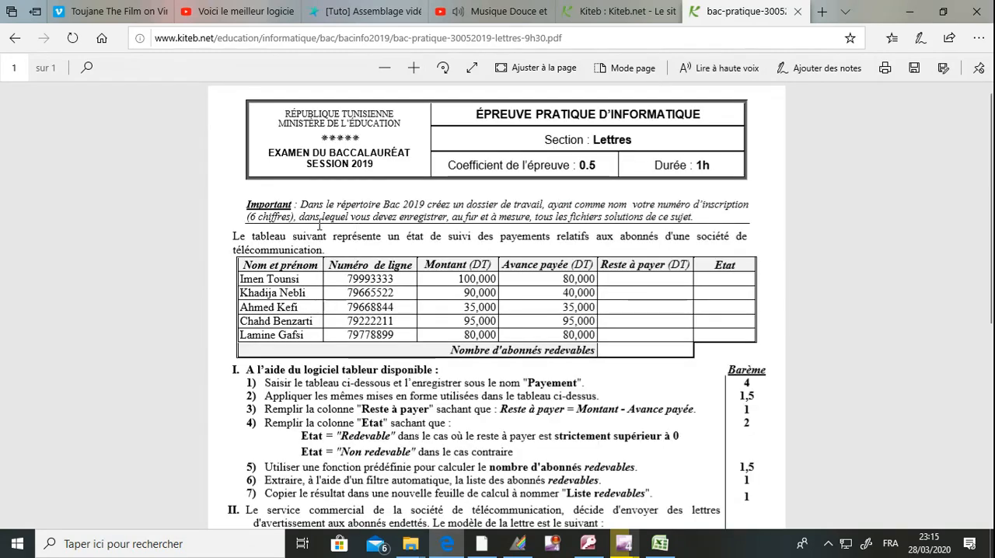
Step: Read the exam's working-folder instruction, then open the bac2020 folder on drive C: in File Explorer
drag(246, 204, 288, 211)
click(314, 206)
drag(400, 217, 479, 218)
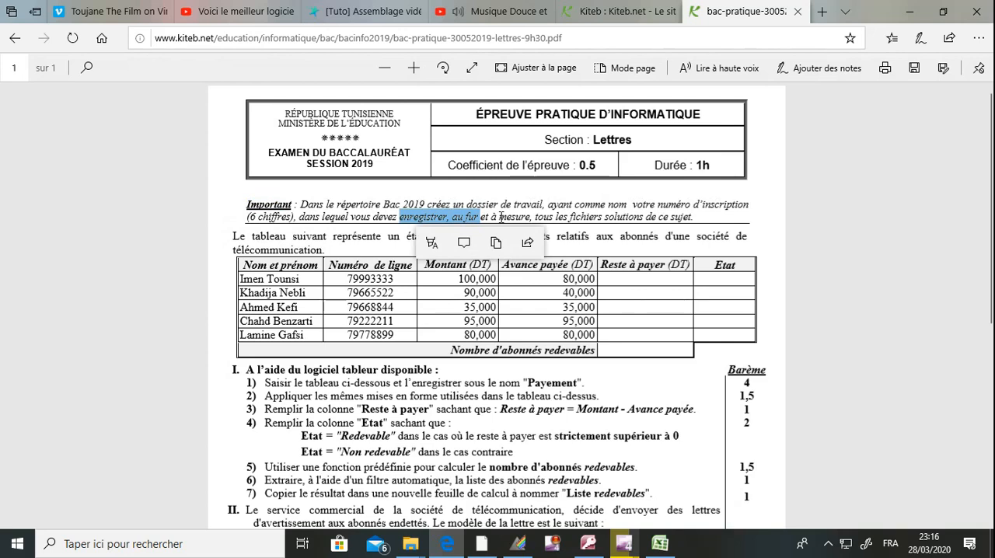
click(555, 217)
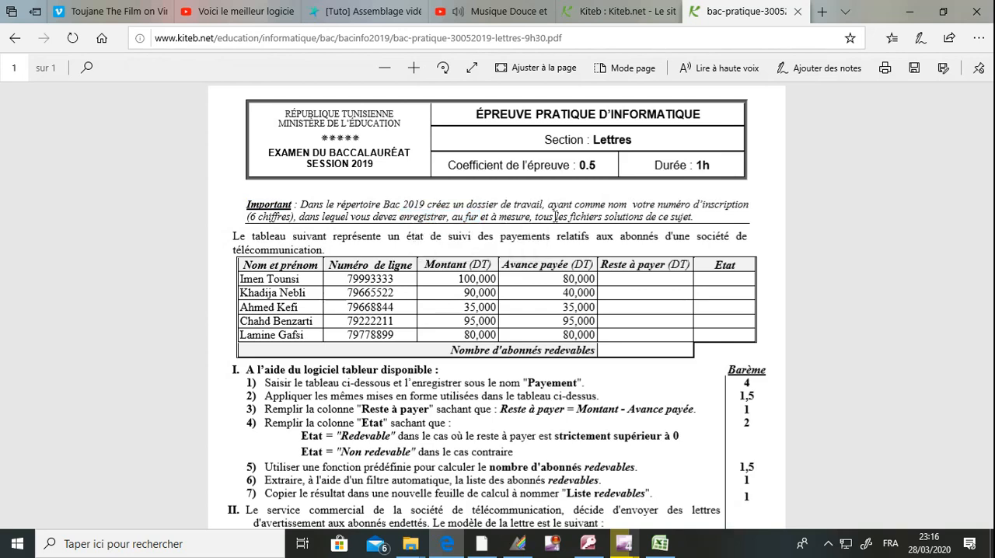
click(907, 11)
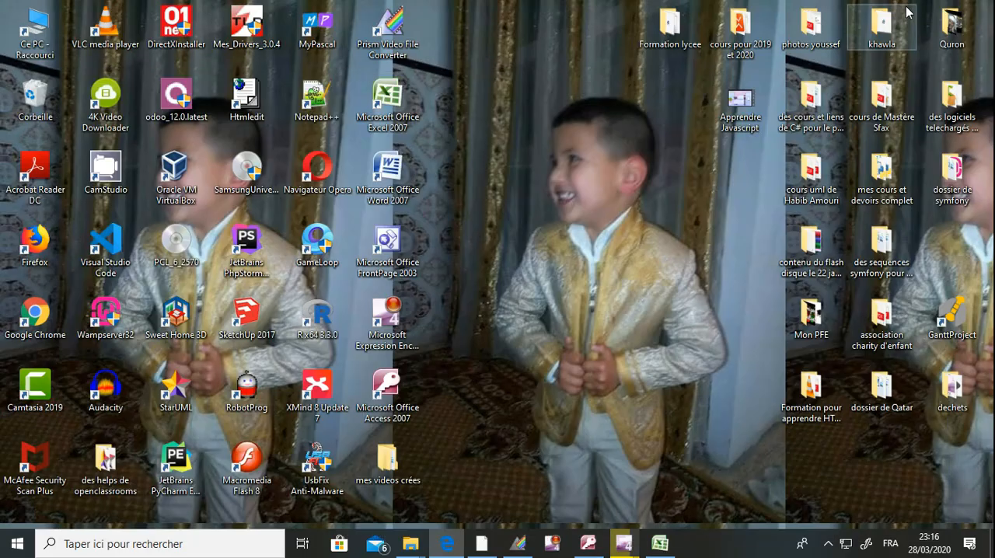
double_click(22, 27)
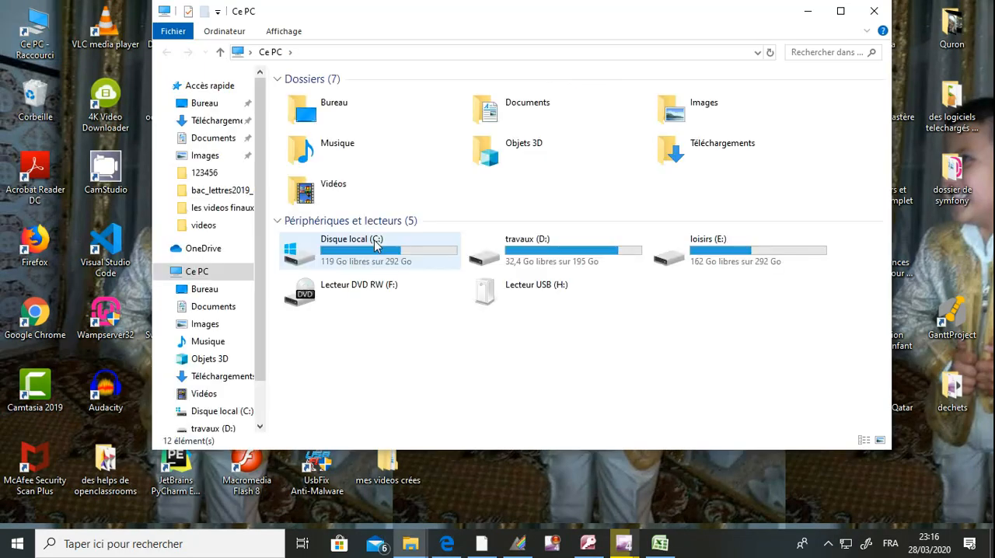
double_click(375, 243)
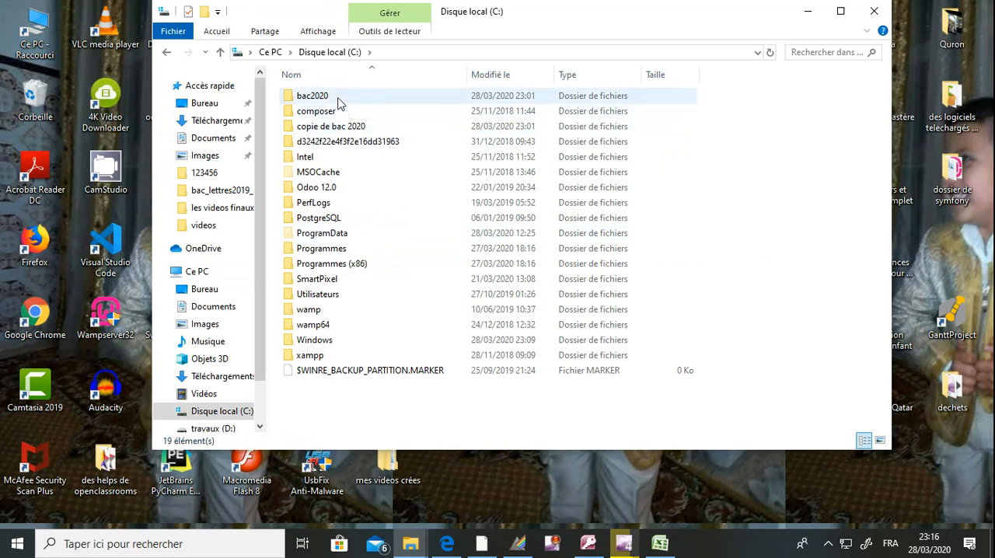
double_click(338, 103)
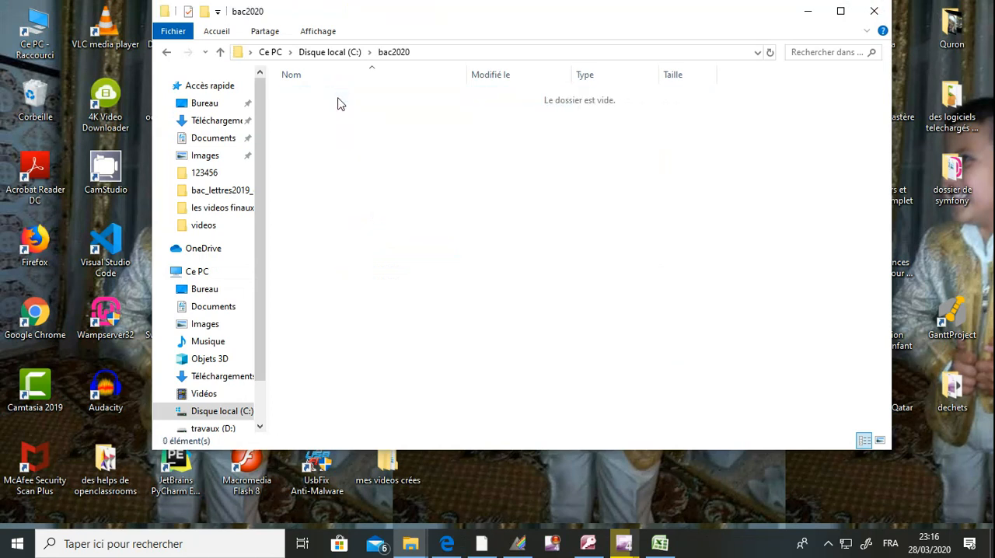
Step: Create a folder named 123456 in bac2020, open it, and minimize the window
right_click(348, 168)
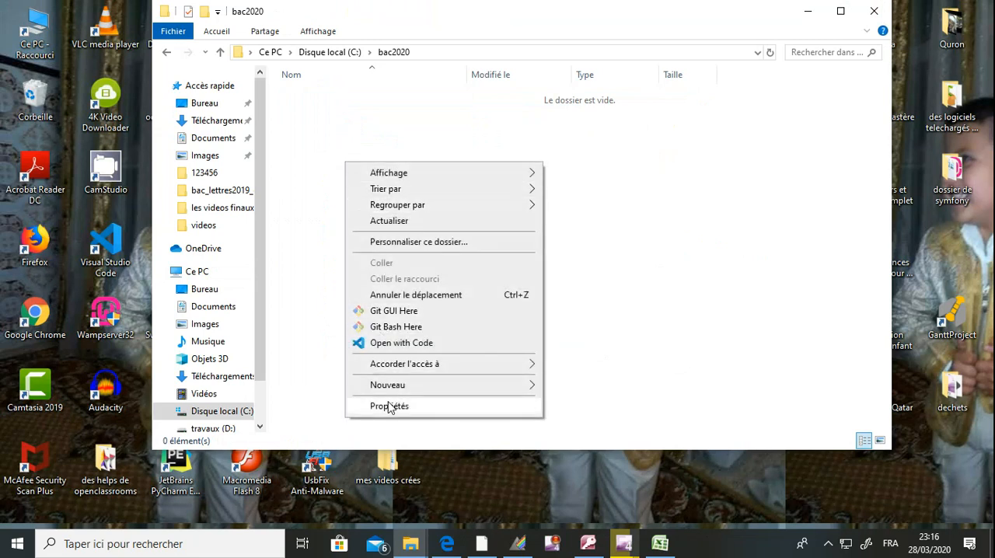
mouse_move(398, 392)
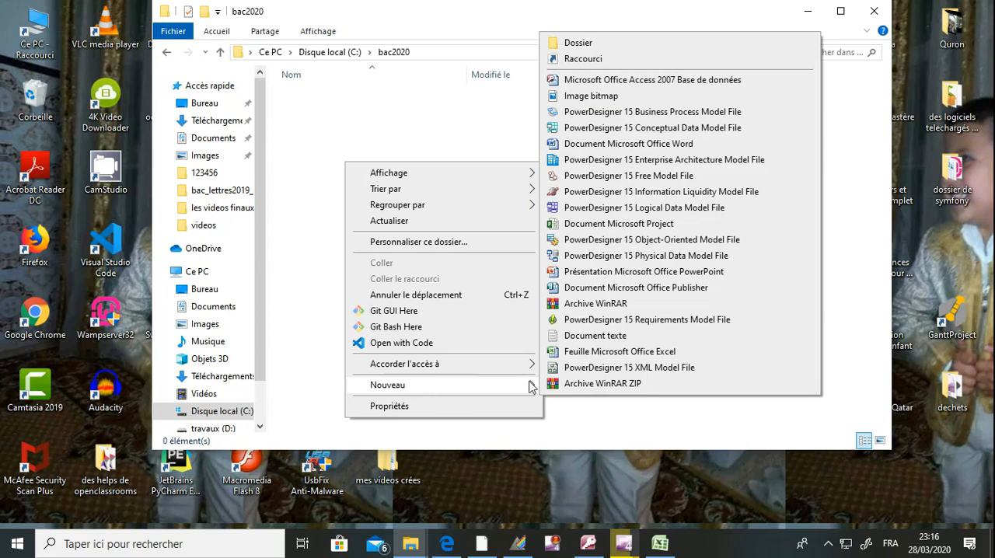
click(606, 47)
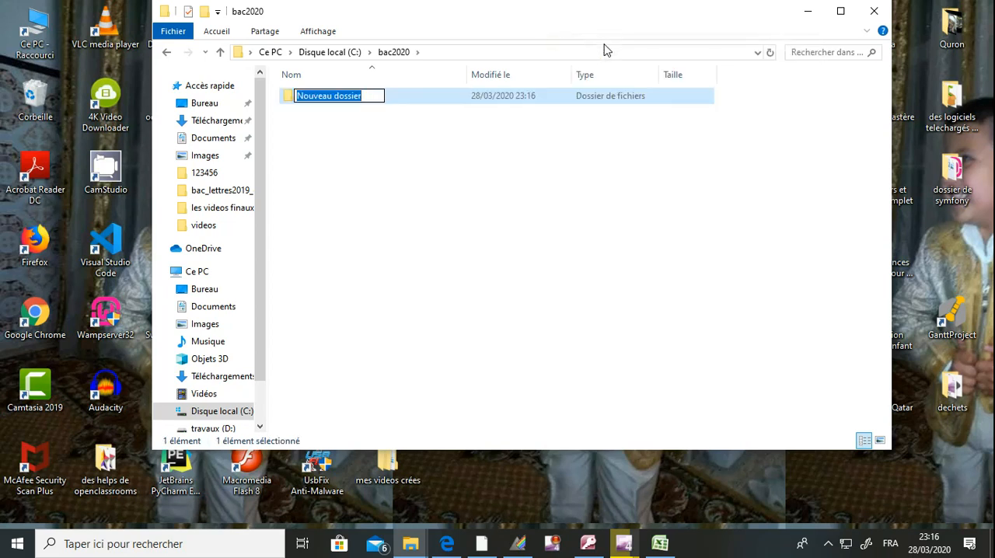
text(123456)
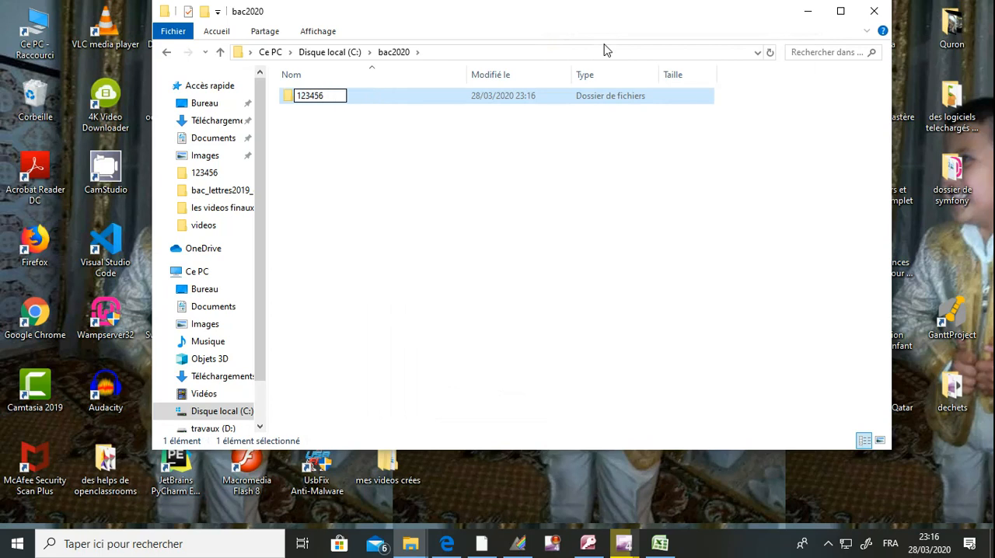
key(Return)
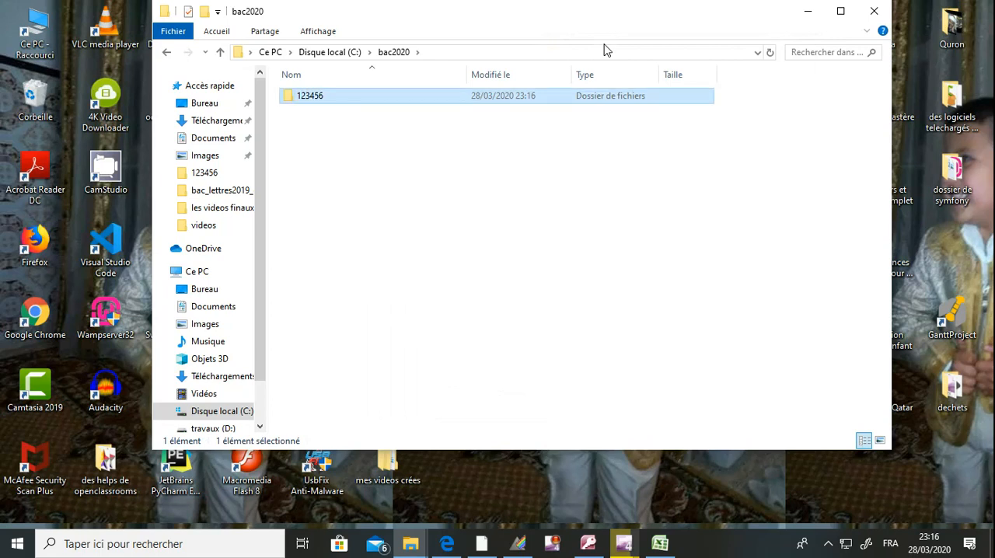
key(Return)
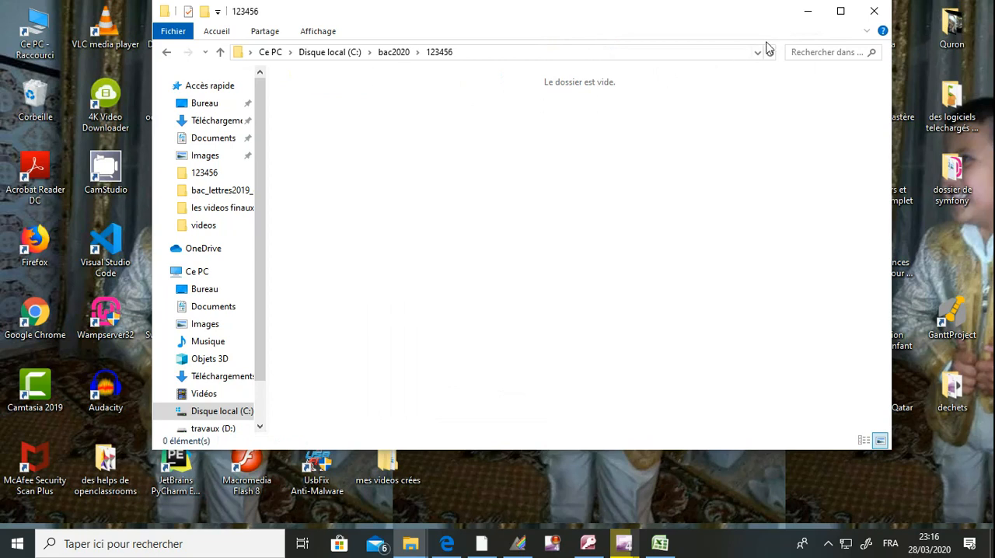
click(811, 13)
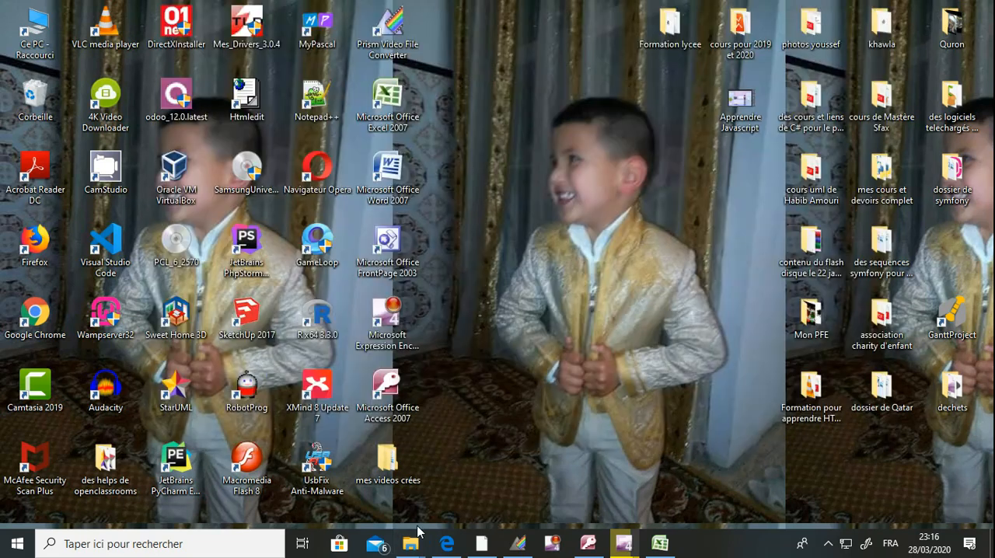
Step: Review the first spreadsheet task in the exam PDF, start a blank Excel workbook, and show the PDF in a reduced browser window beside it
click(447, 546)
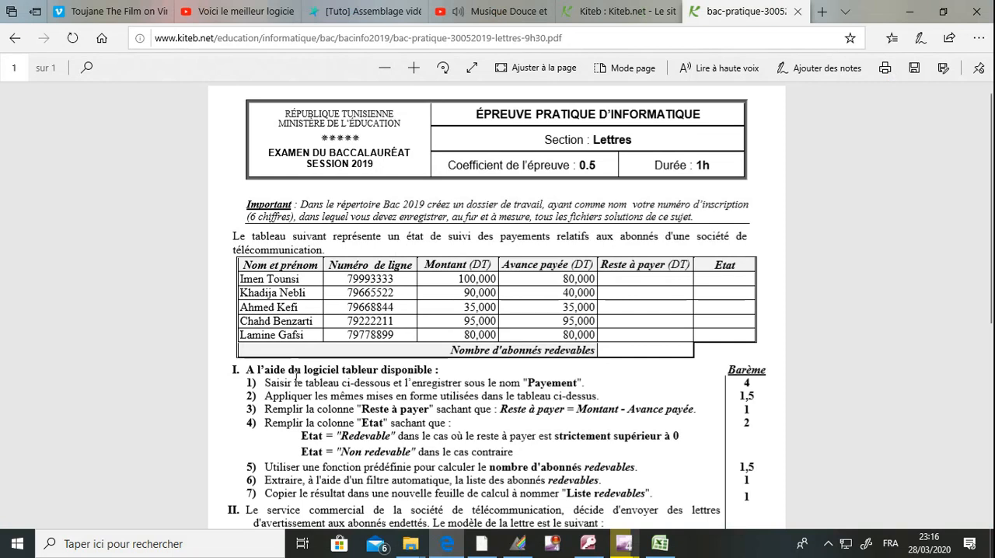
drag(249, 370, 421, 370)
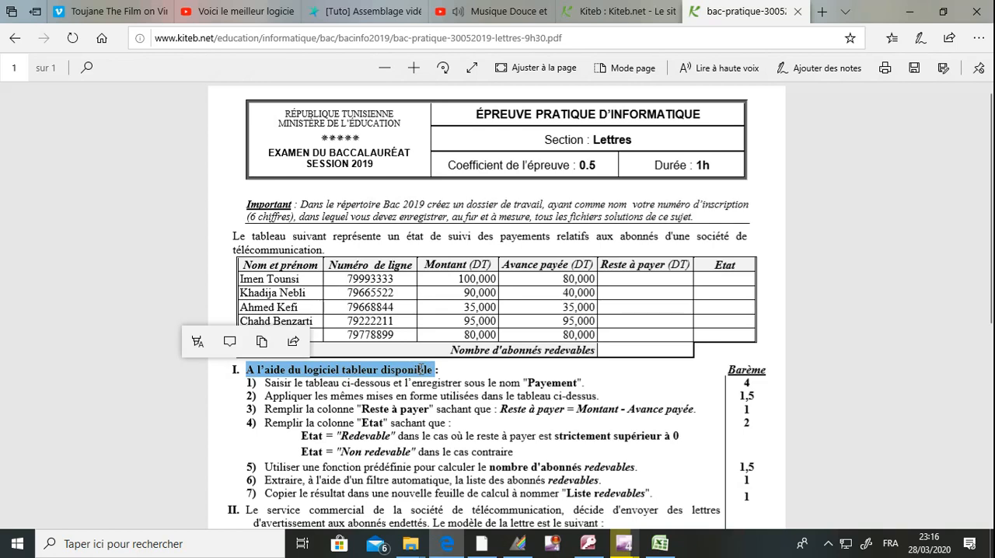
drag(342, 383, 561, 387)
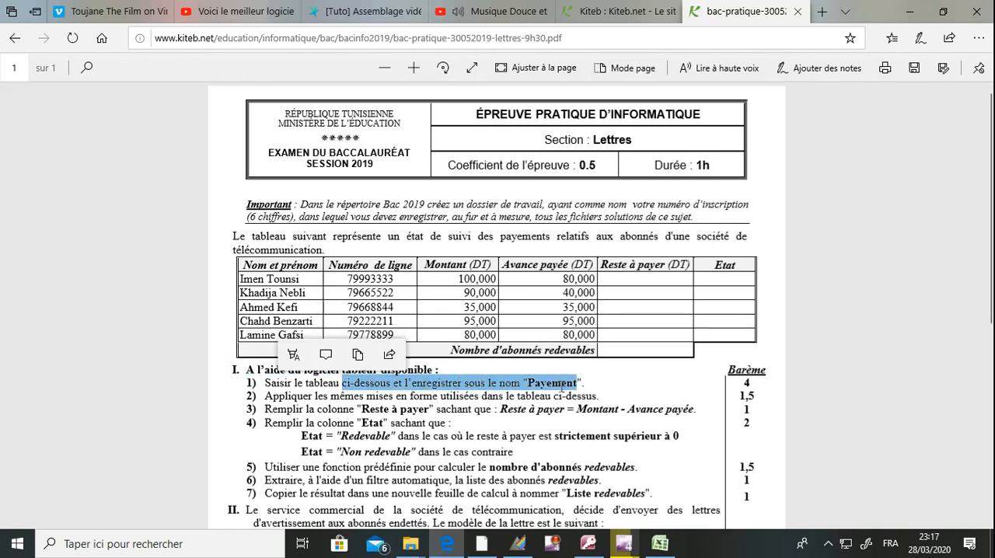
click(914, 10)
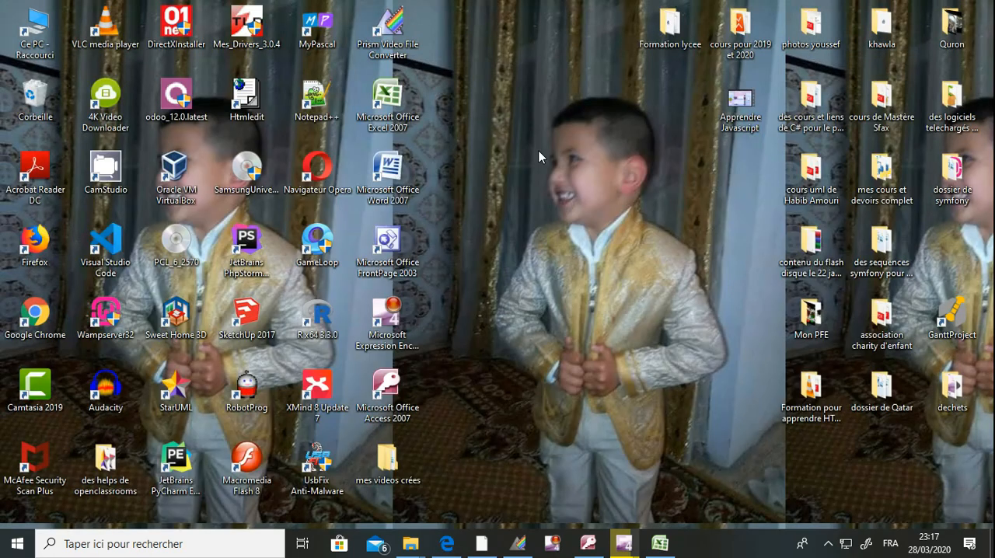
double_click(391, 104)
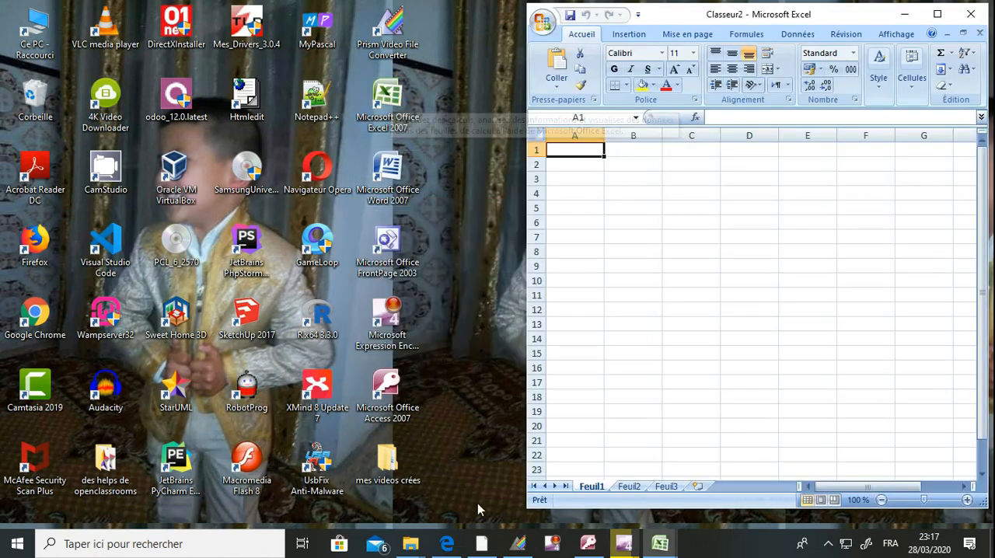
click(455, 544)
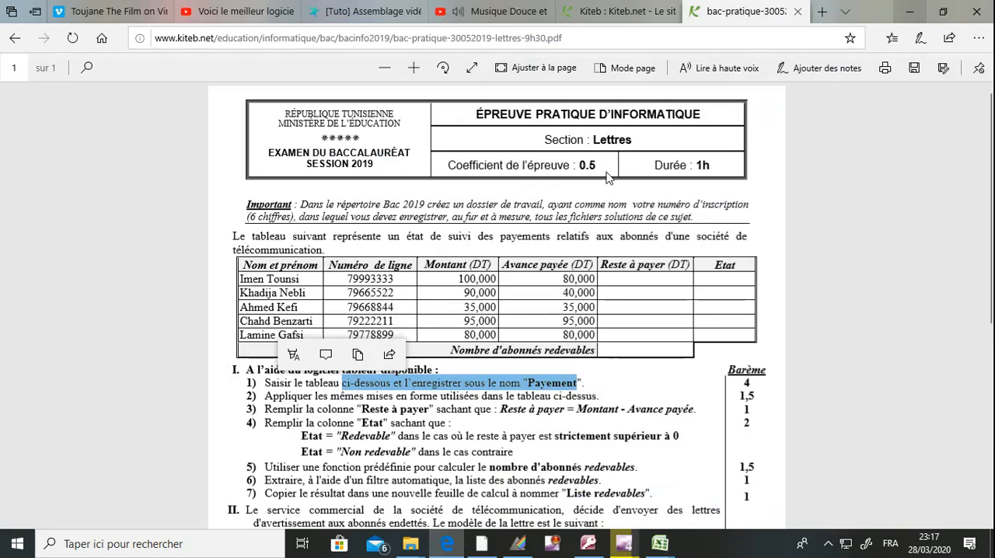
click(943, 12)
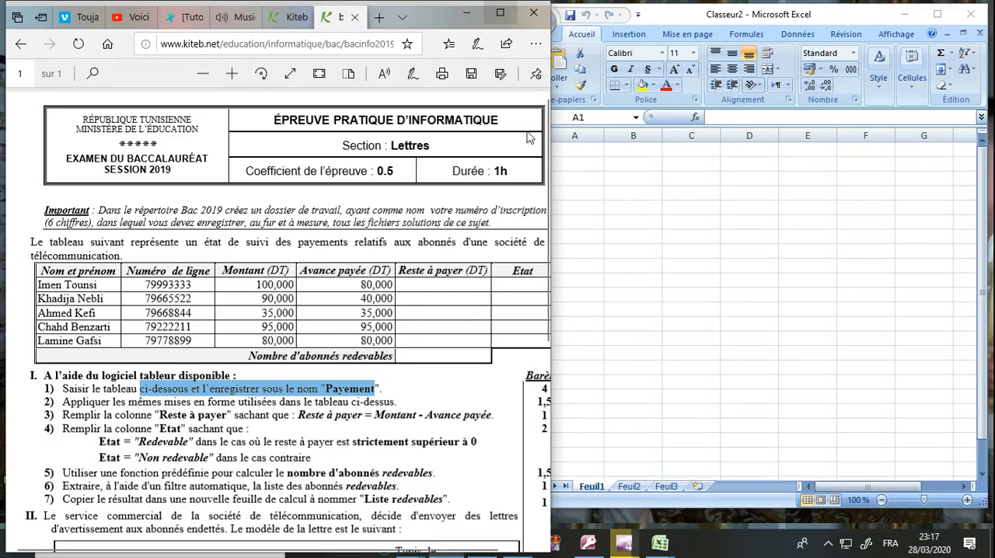
click(369, 232)
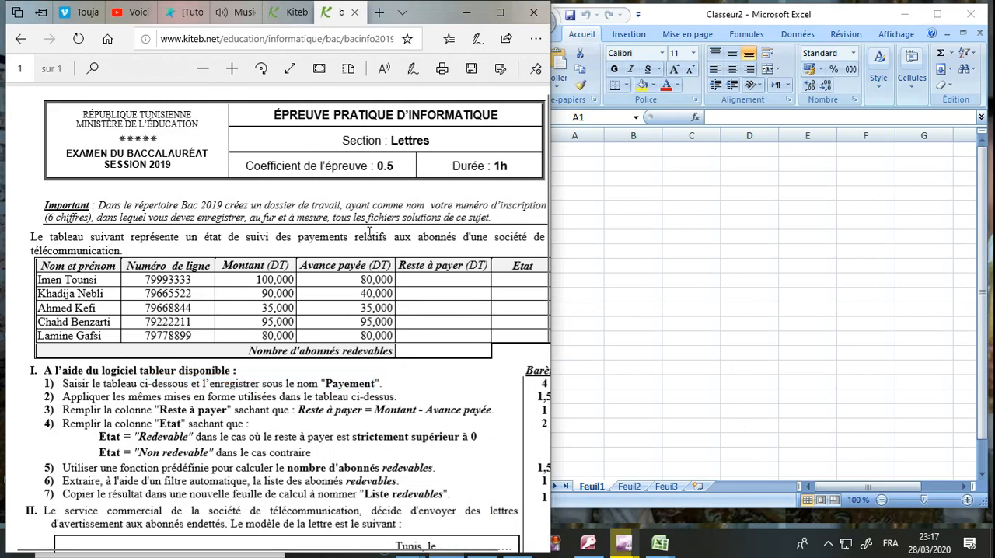
Step: Enter the headers "Nom et prénom", "Numéro de ligne" and "montant (DT)" in cells A1 to C1 of the Excel sheet
click(587, 204)
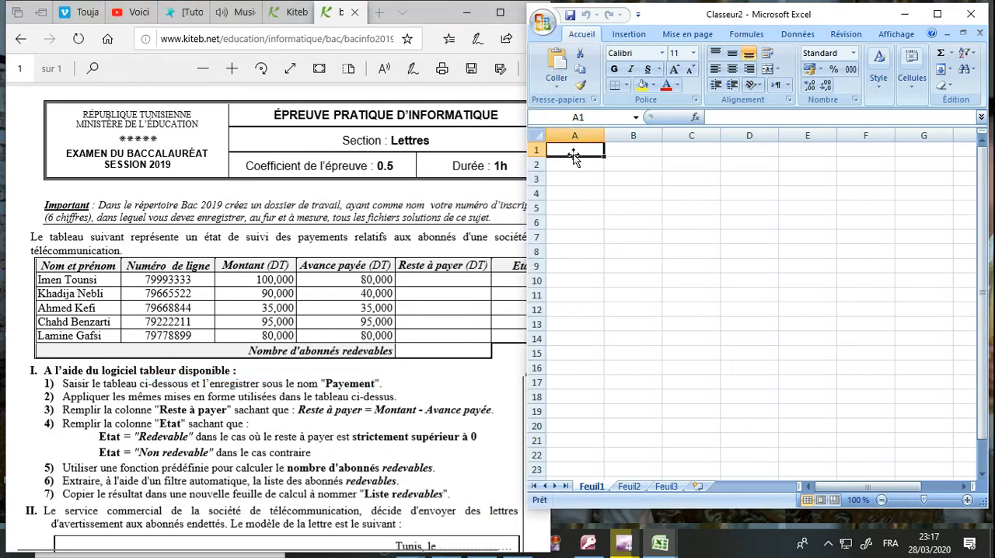
text(Nom)
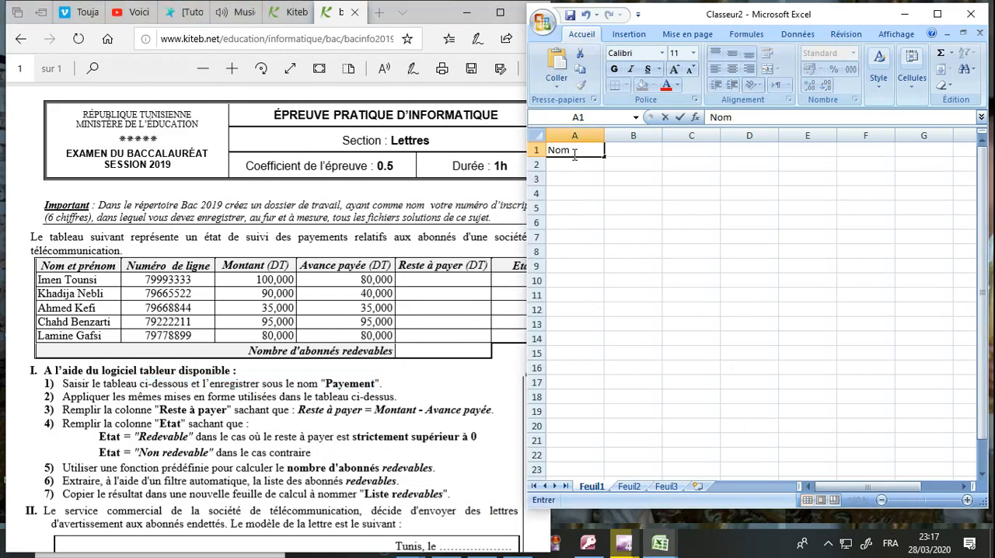
text( et prénom)
key(Tab)
text(Numé)
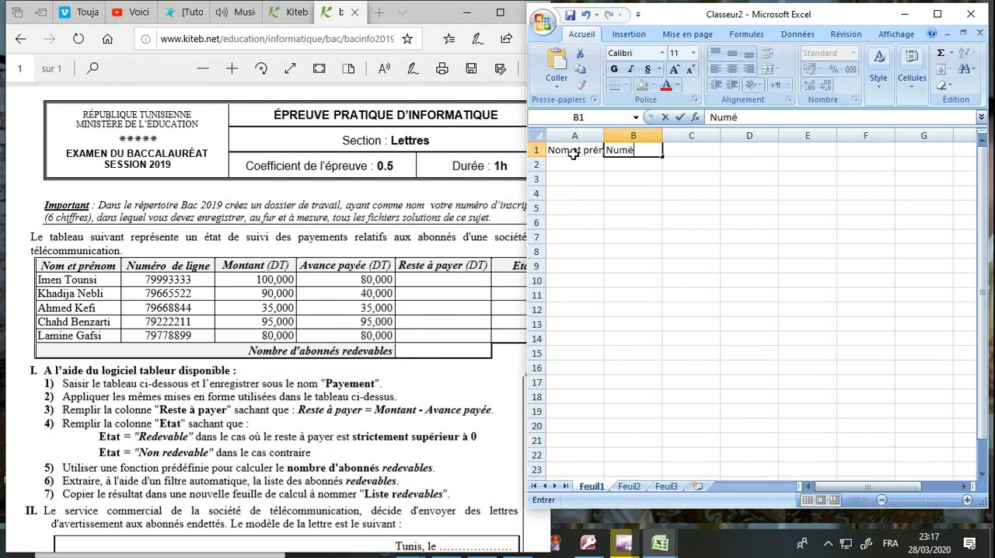
text(ro de ligne)
key(Tab)
text(montant ()
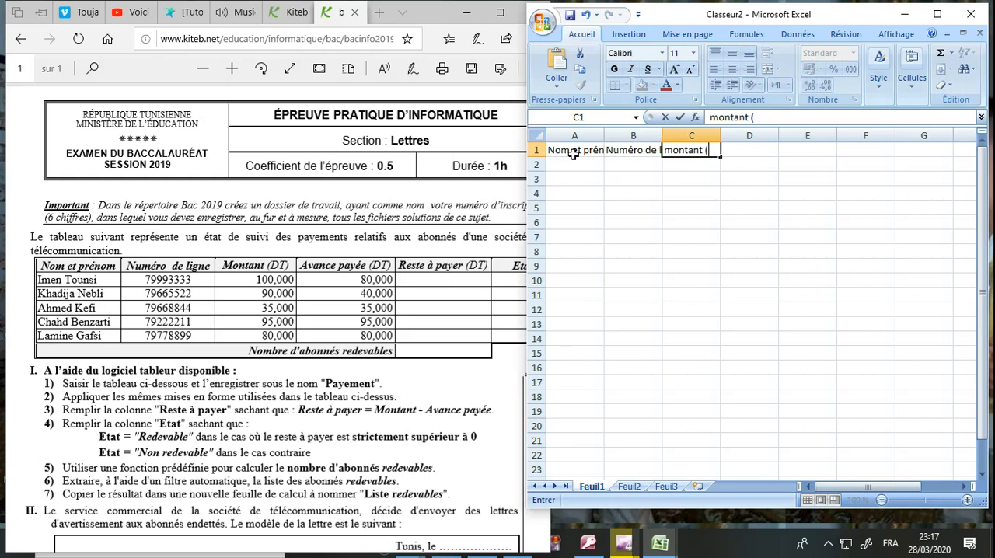
text(DT)
key(Tab)
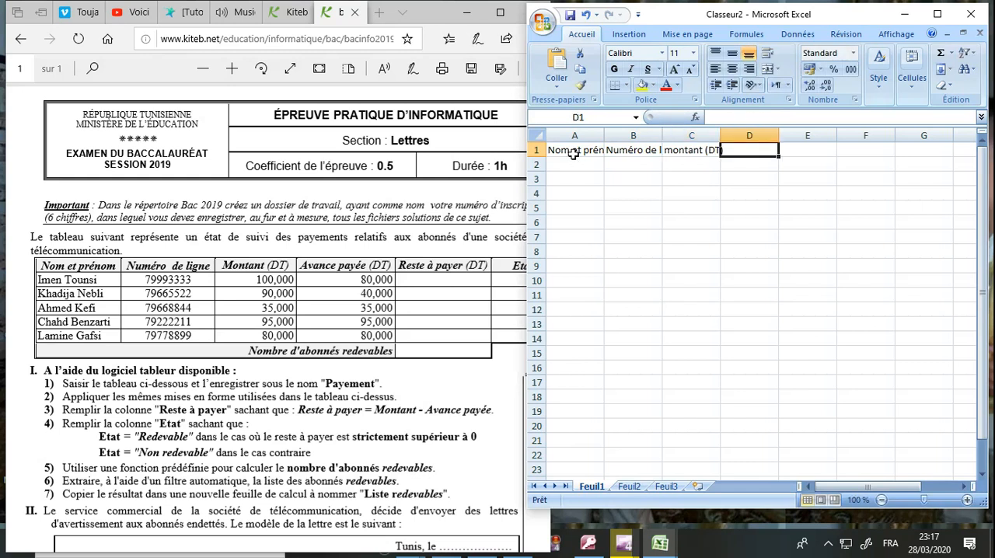
Step: Enter the header "Avance payée (DT)" in cell D1
text(A)
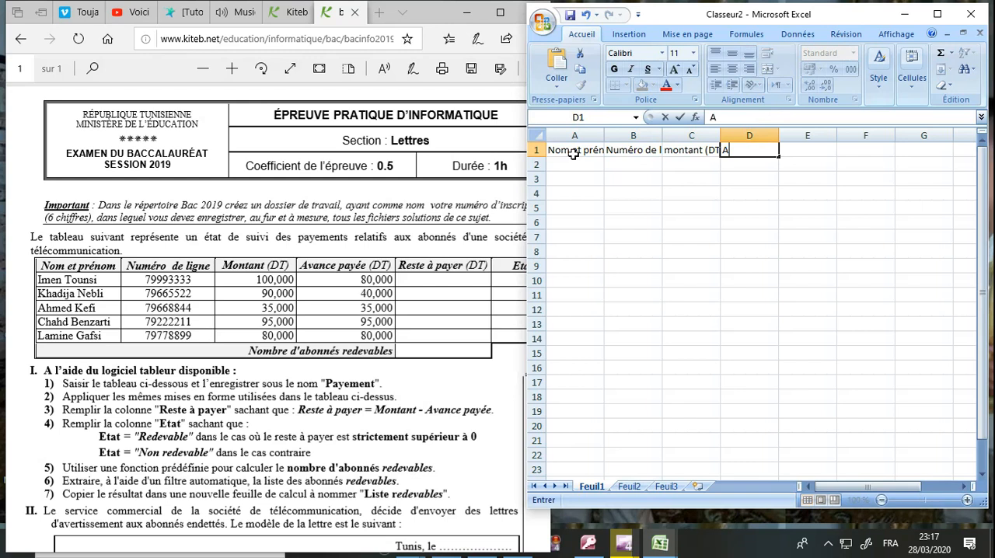
text(vance pay)
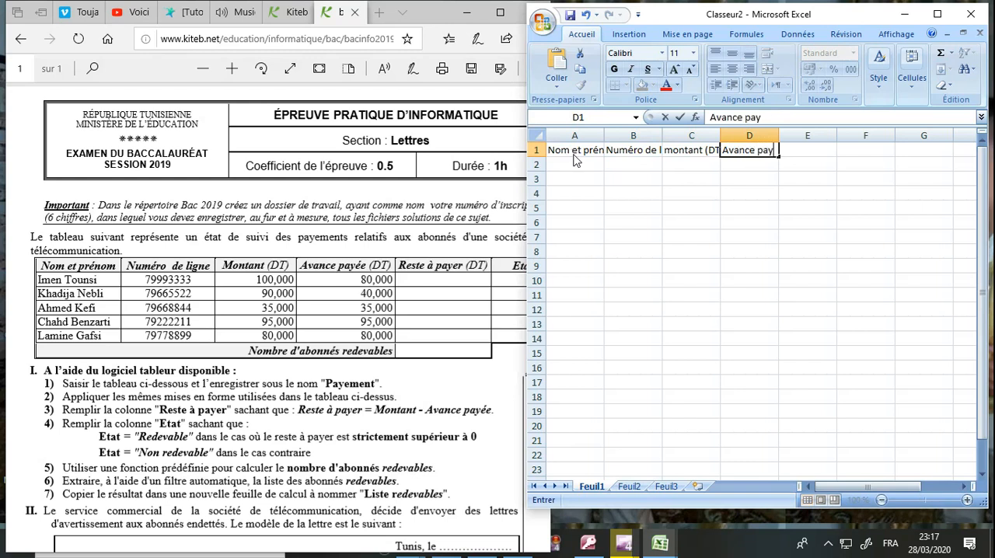
text(ée (DT)
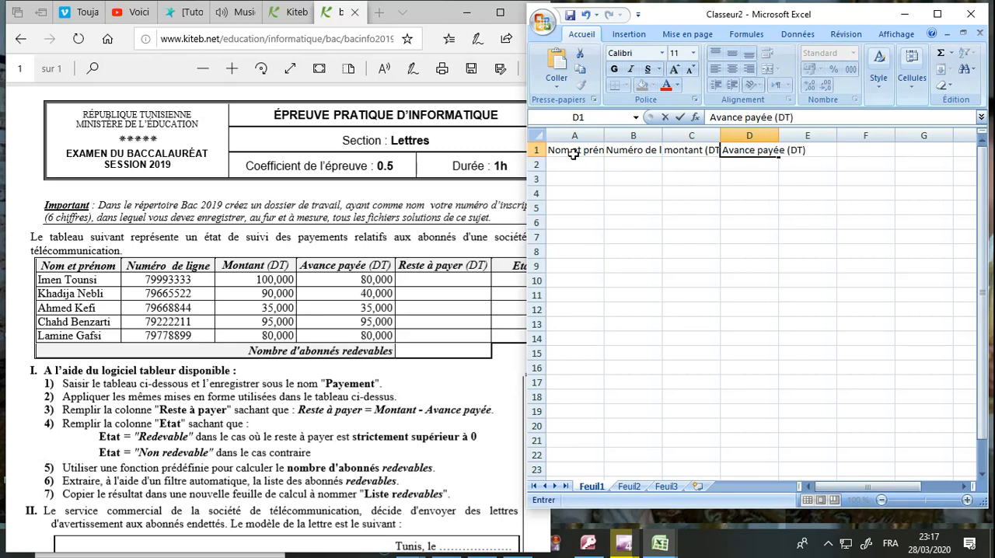
key(Tab)
Step: Enter the header text "reste à payer (DT)Etat" in cell E1
text(reste)
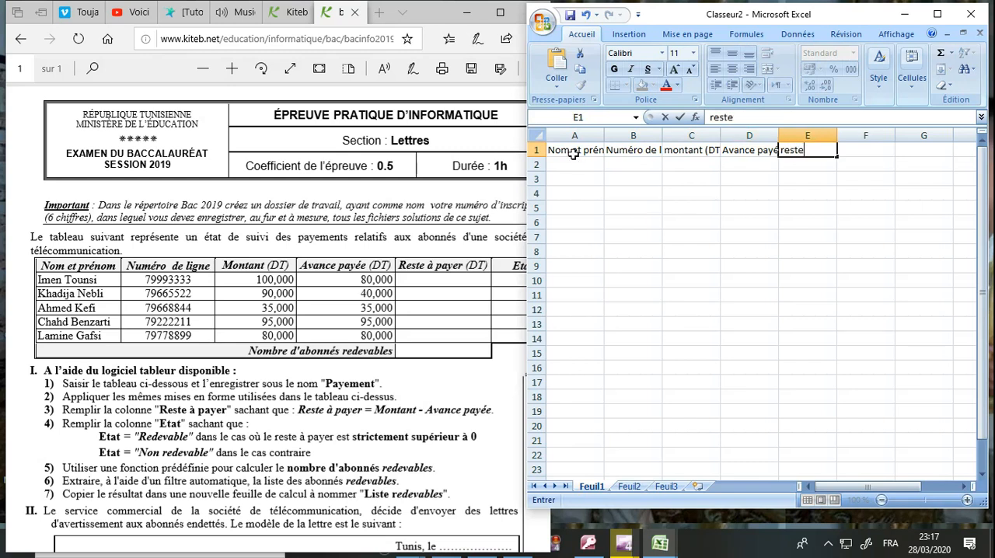
text( à payer ()
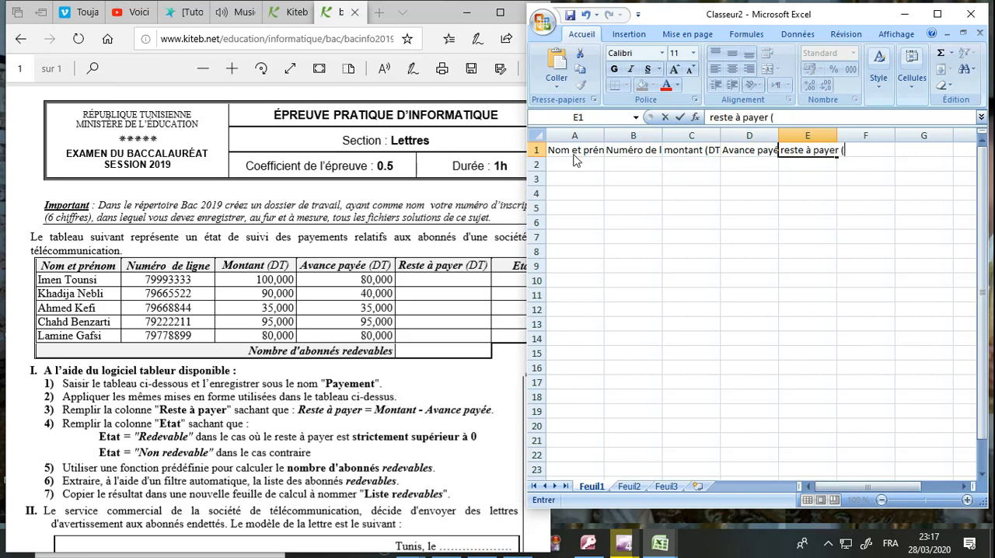
text(DY)
click(316, 297)
text())
click(883, 153)
text(Etat)
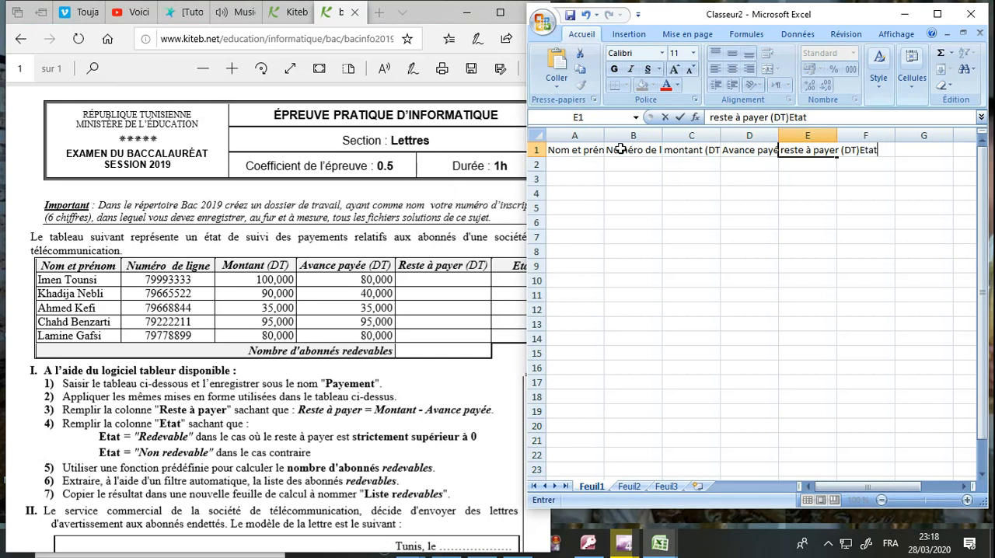
Step: Adjust the widths of columns A to E to fit their headers and widen the Excel window slightly
click(607, 129)
drag(605, 135, 787, 129)
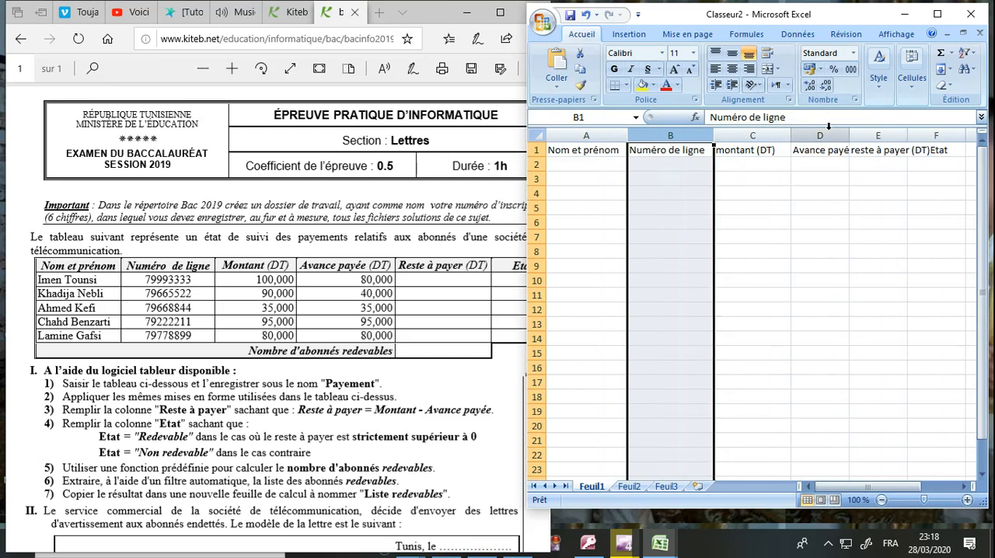
drag(848, 131, 938, 134)
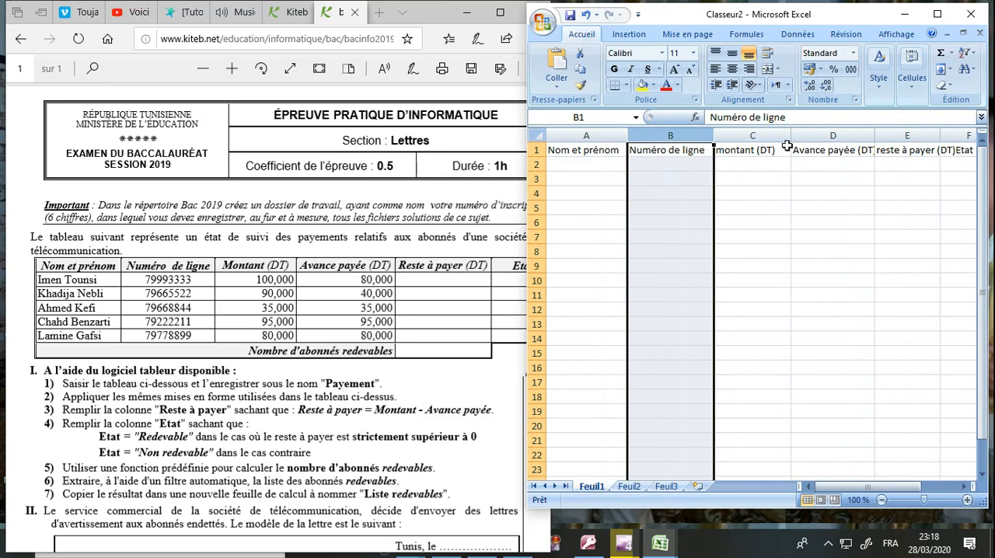
drag(794, 136, 778, 137)
drag(783, 137, 782, 136)
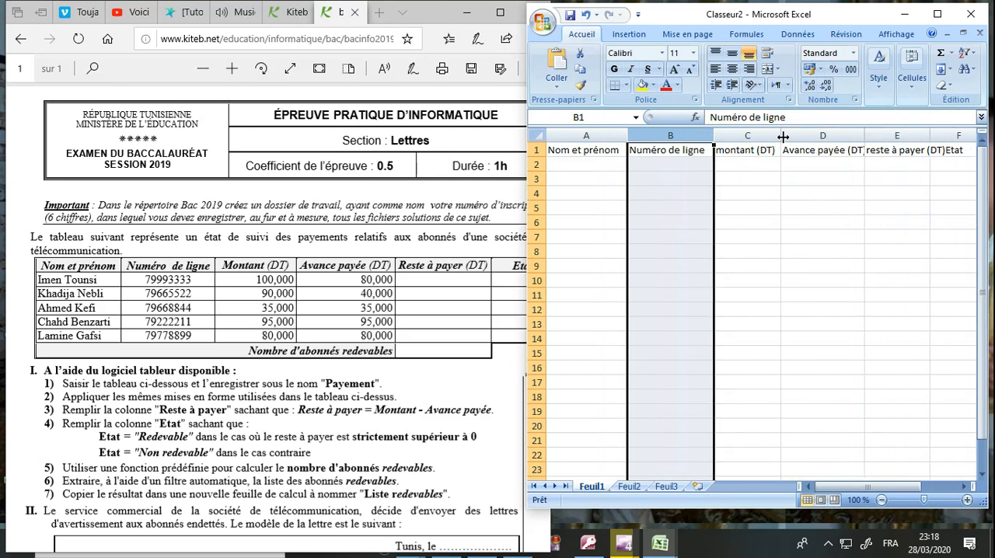
drag(861, 130, 873, 129)
drag(937, 131, 947, 130)
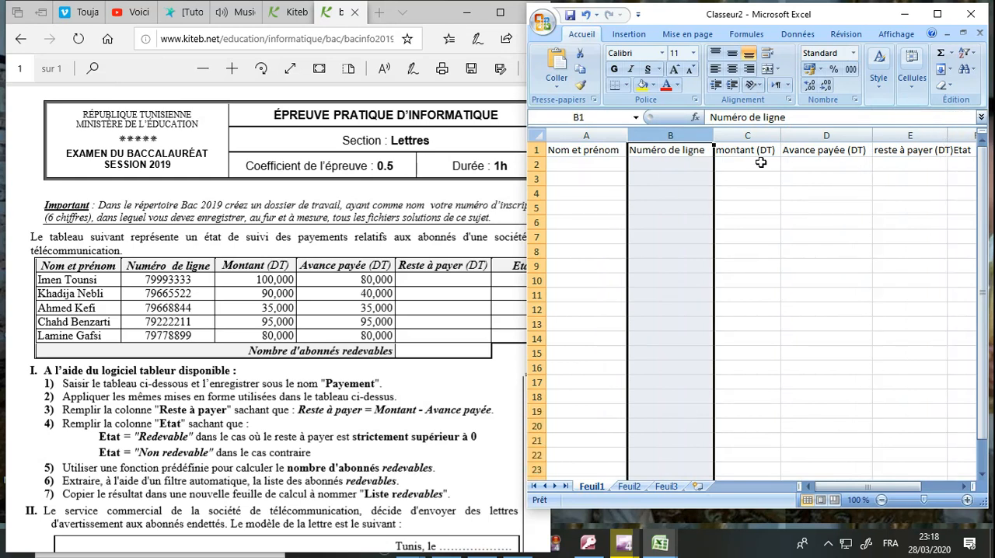
click(744, 182)
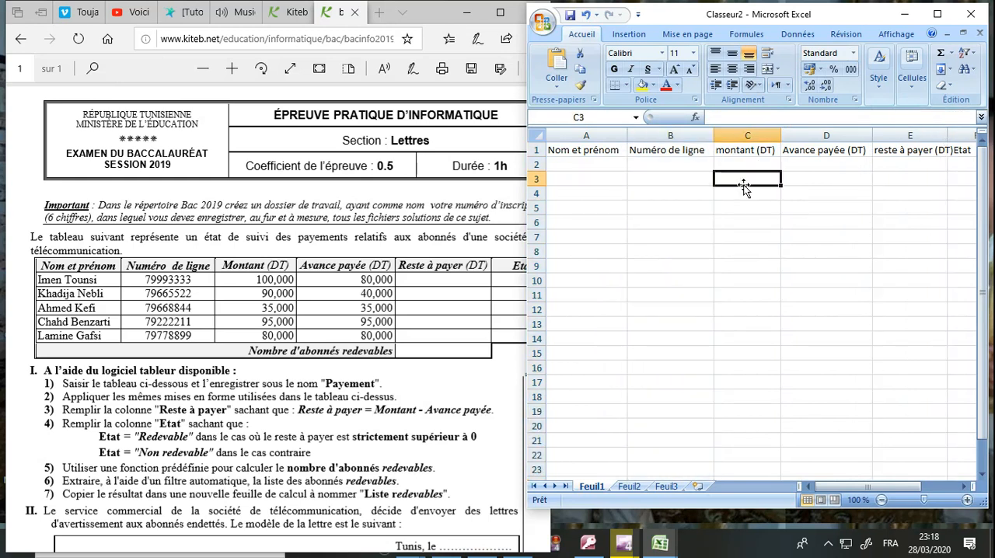
mouse_move(529, 267)
mouse_down()
mouse_move(557, 267)
mouse_move(512, 267)
mouse_up()
drag(925, 135, 942, 134)
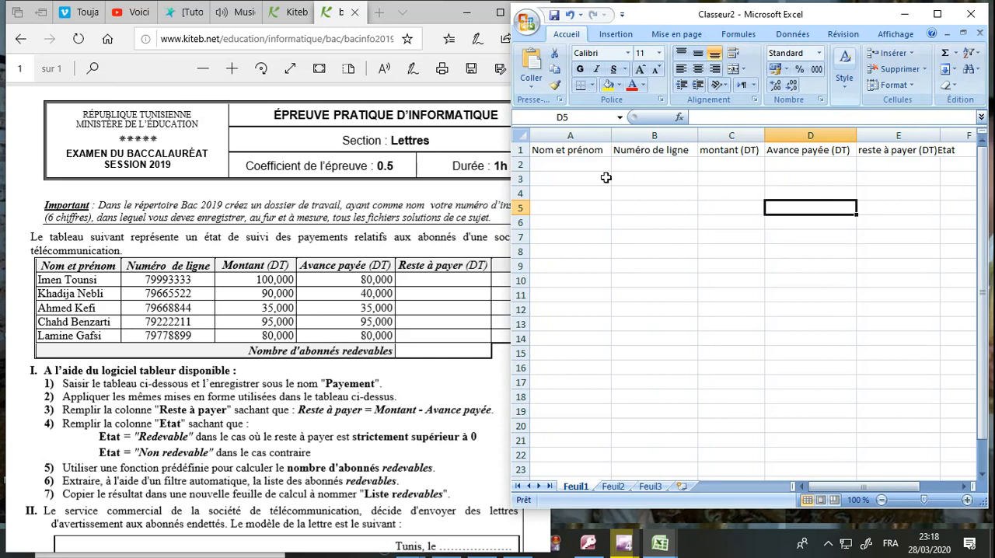
Step: Enter the first subscriber's full name in cell A2
click(584, 164)
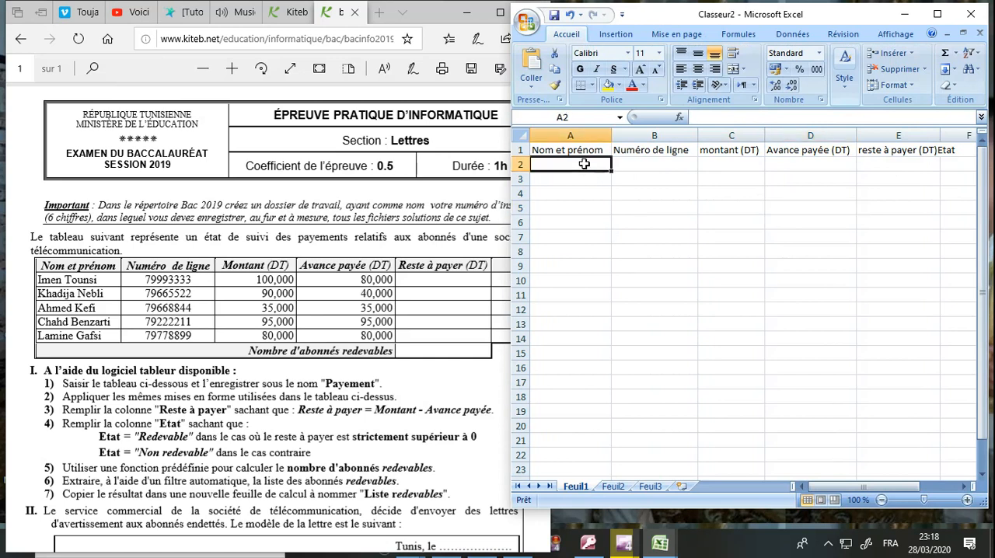
text(Imen Tounsi)
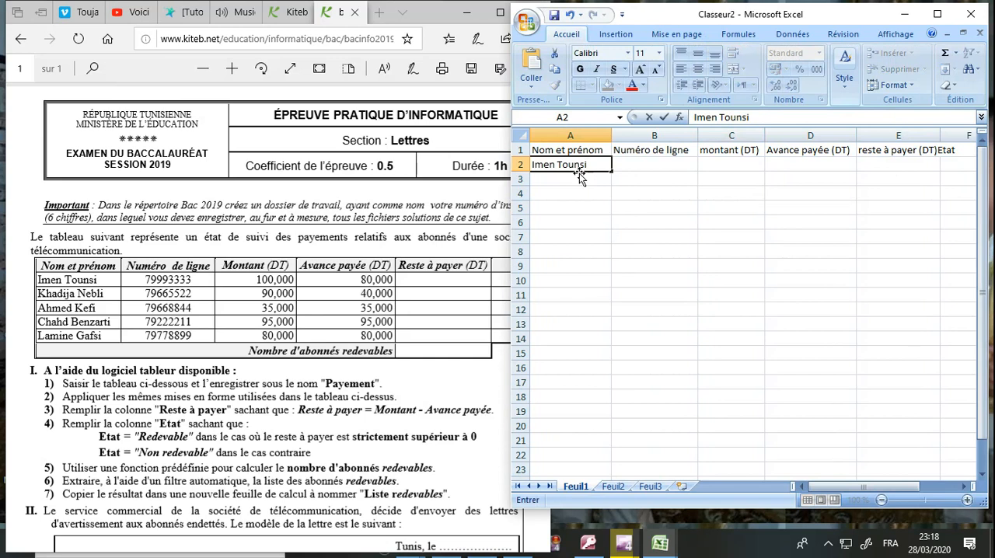
Step: Paste the already copied payments table over the sheet from cell A1, then check the exam's saving instruction
click(573, 150)
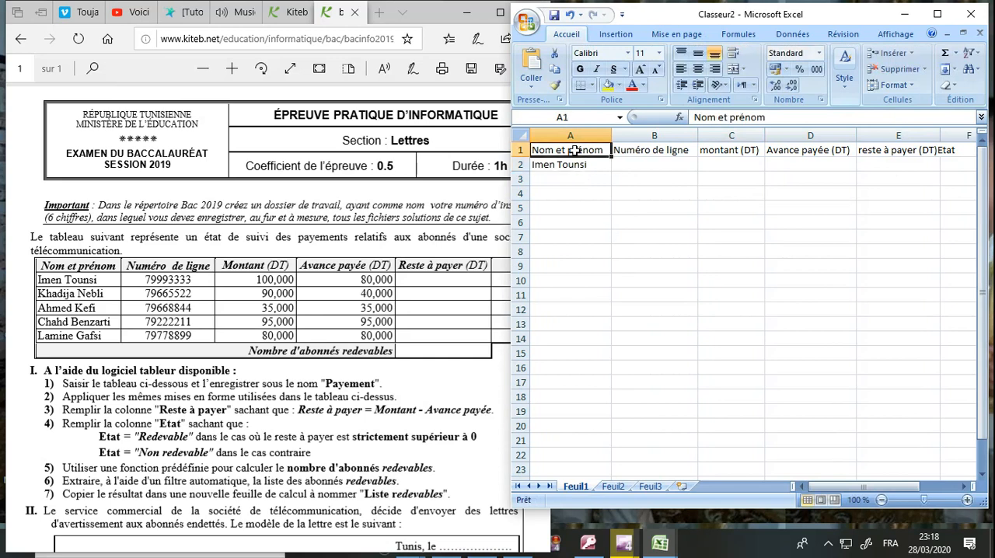
key(ctrl+v)
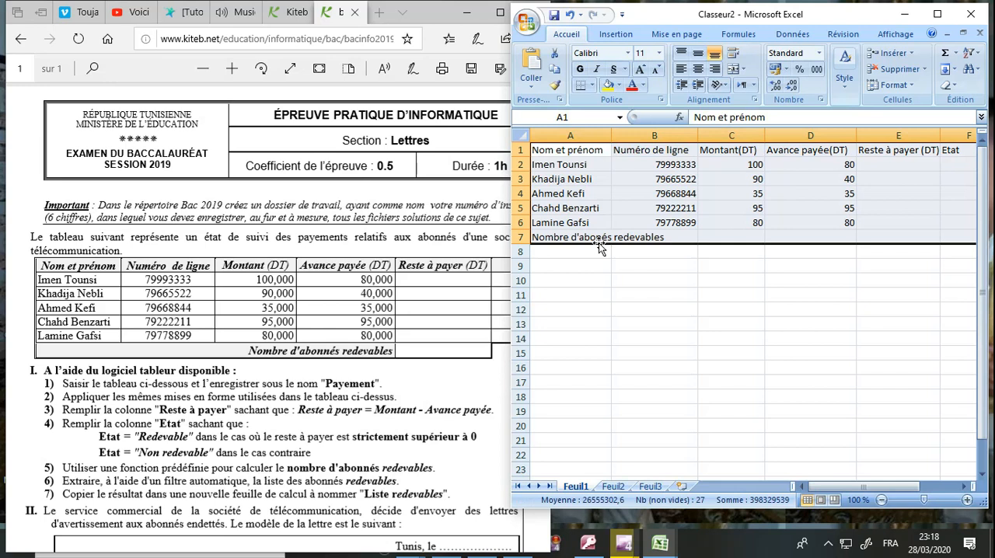
click(615, 293)
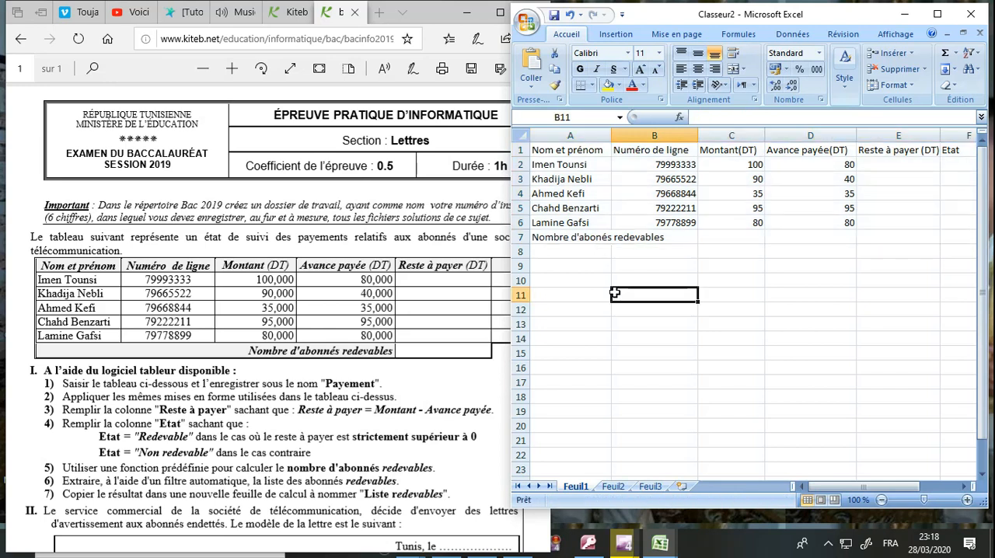
click(247, 397)
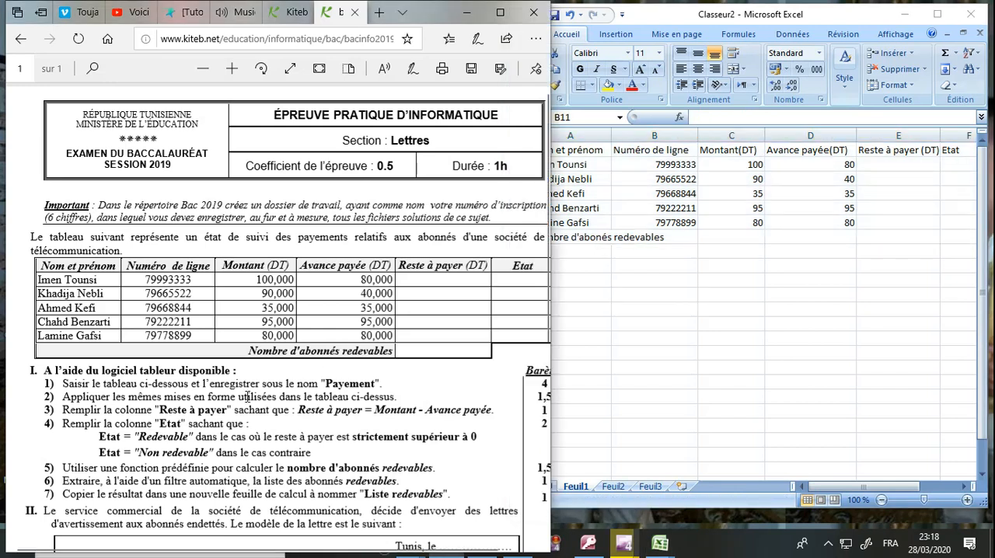
click(680, 260)
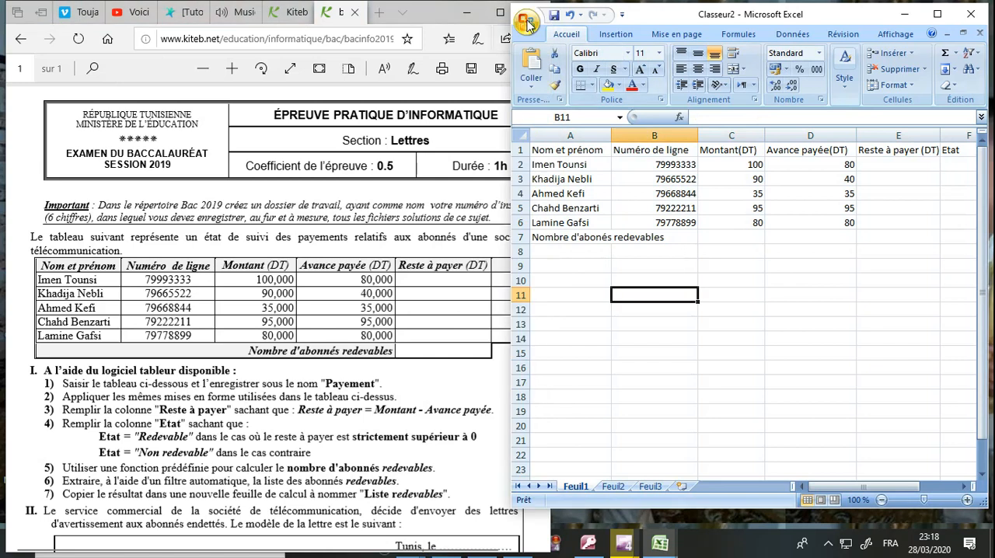
Step: Save the workbook in Excel 97-2003 format as "Payement" in the folder C:\bac2020\123456
click(528, 24)
mouse_move(557, 157)
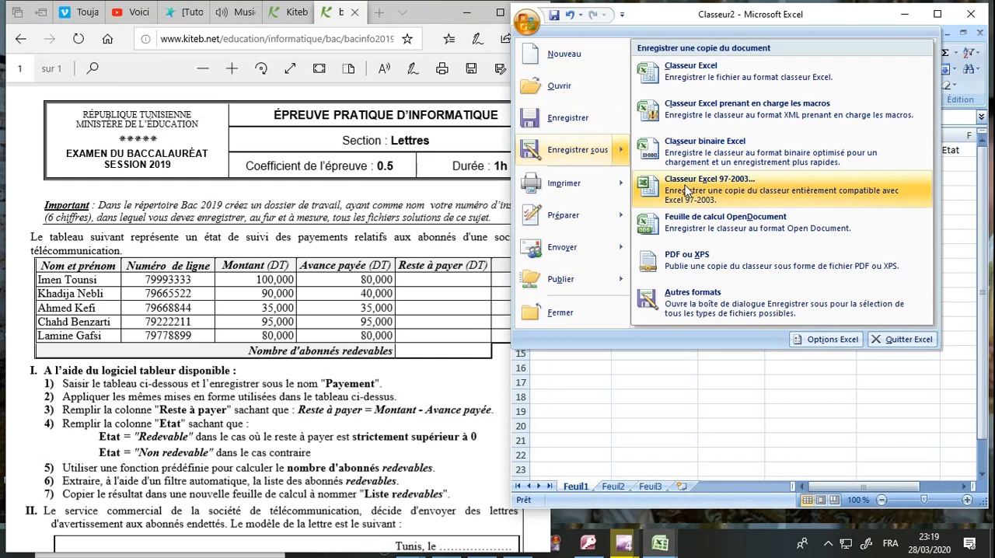
key(Escape)
key(Escape)
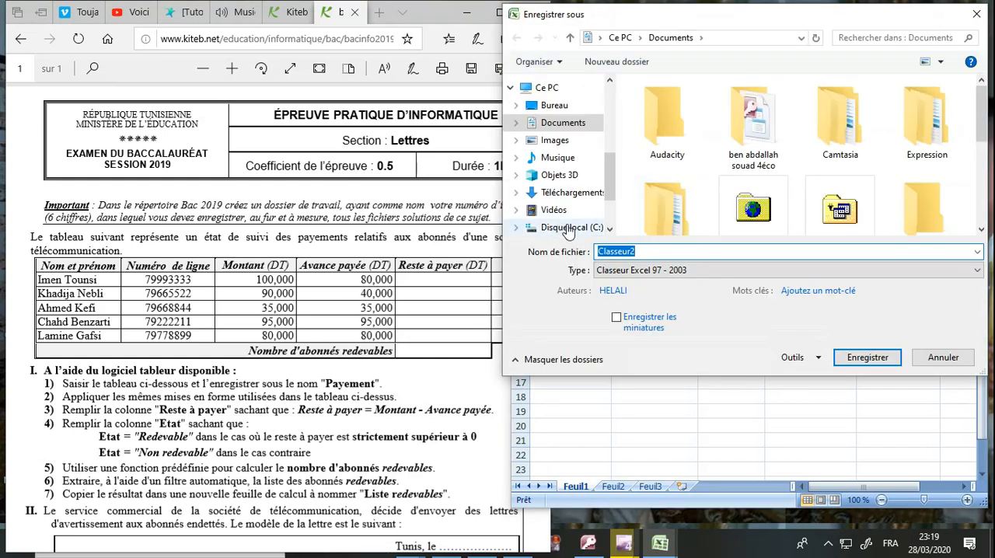
click(570, 229)
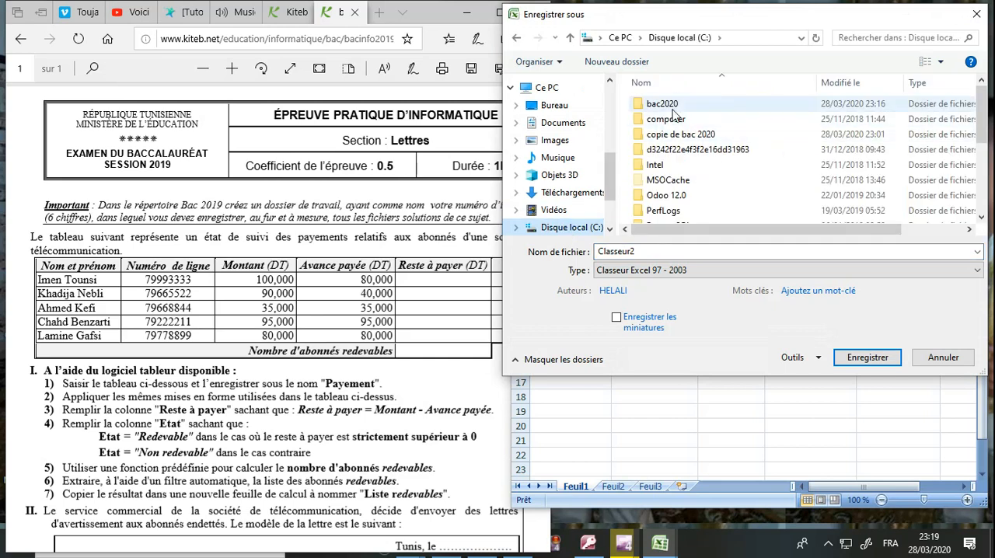
double_click(663, 104)
click(673, 109)
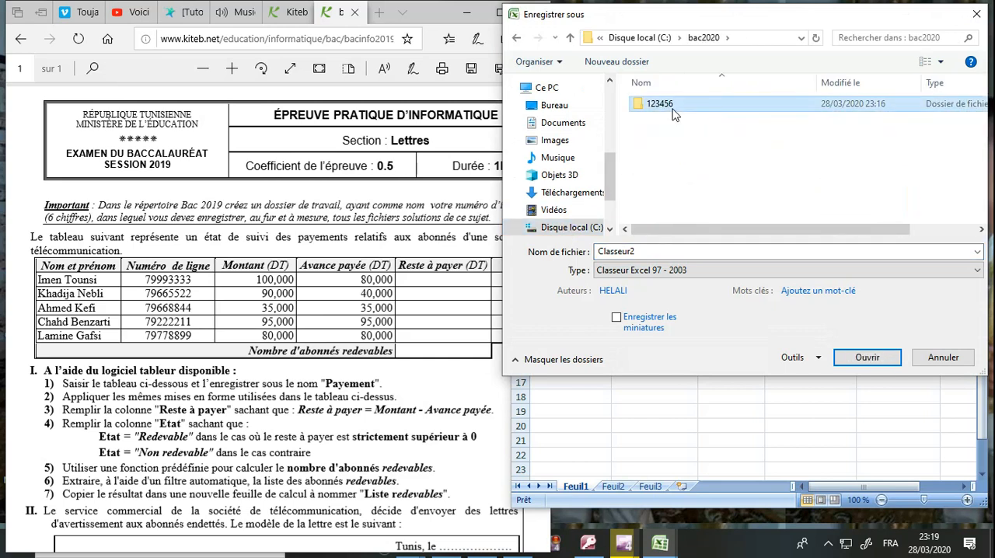
double_click(674, 109)
double_click(644, 252)
text(Pay)
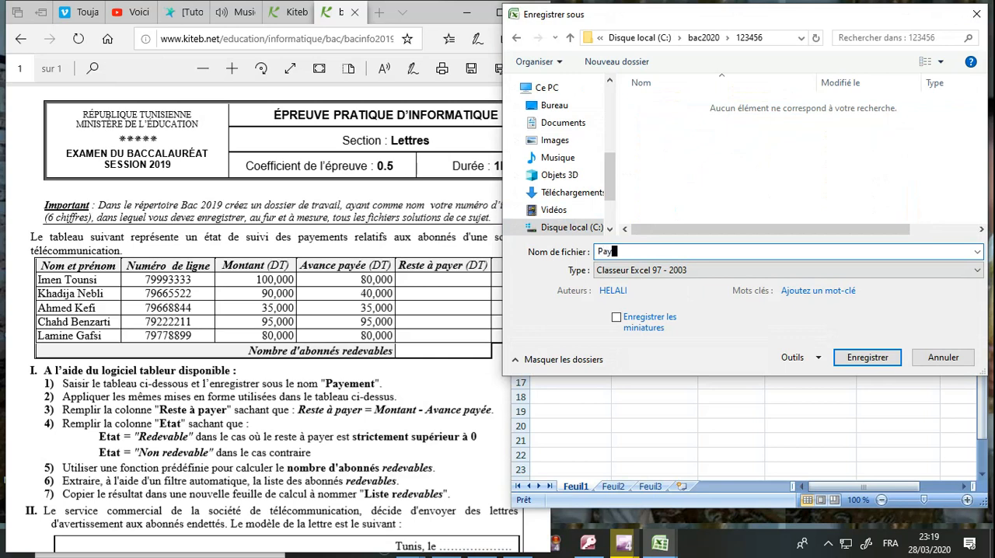
text(ement)
key(Return)
Step: Following the exam's formatting instruction, make the header row A1:F1 bold, italic and centred with a light blue fill
click(302, 398)
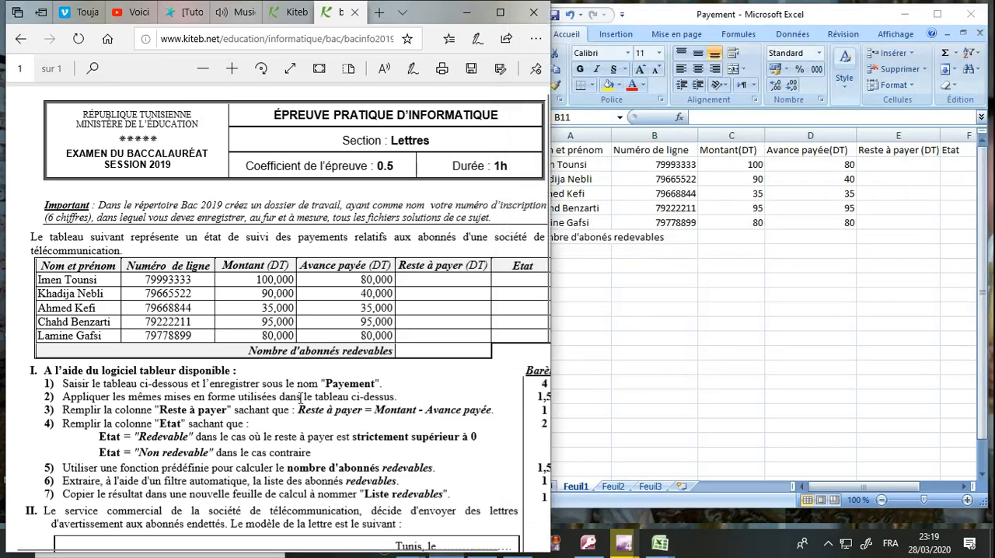
drag(72, 397, 396, 397)
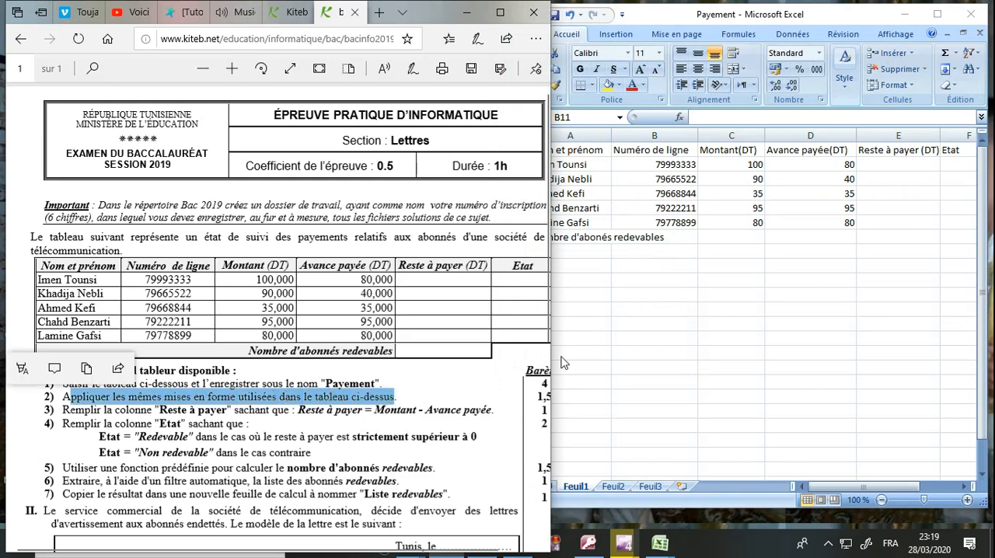
click(606, 352)
drag(587, 153, 943, 153)
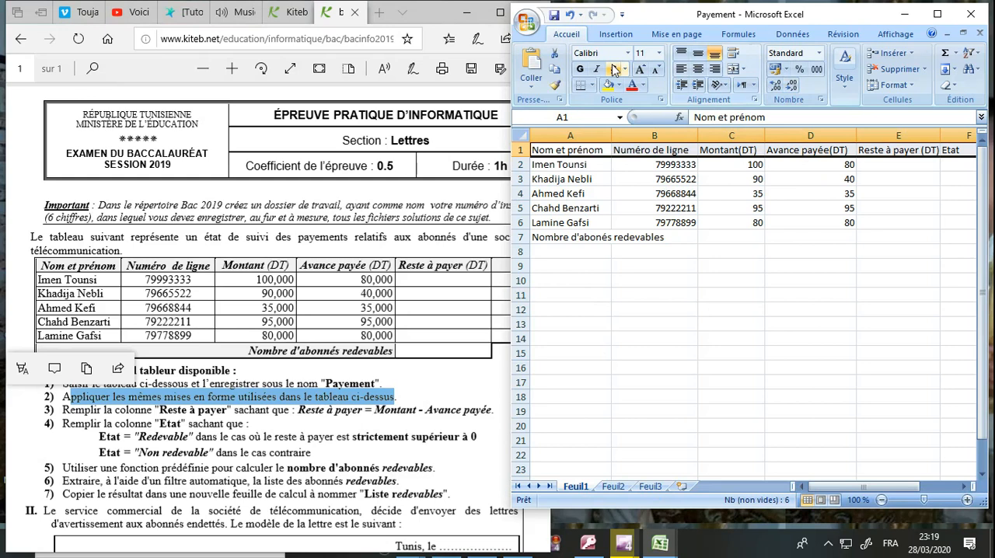
click(581, 69)
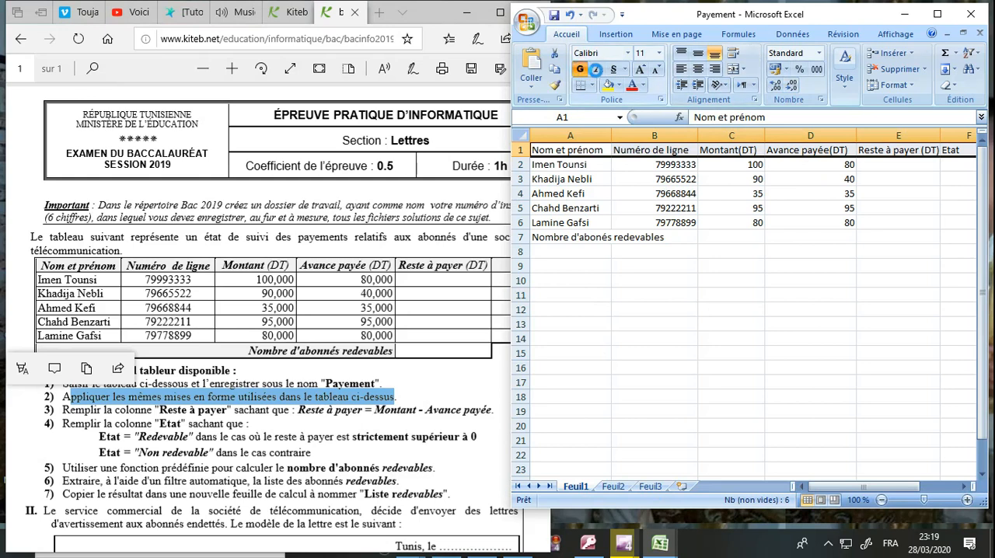
click(597, 69)
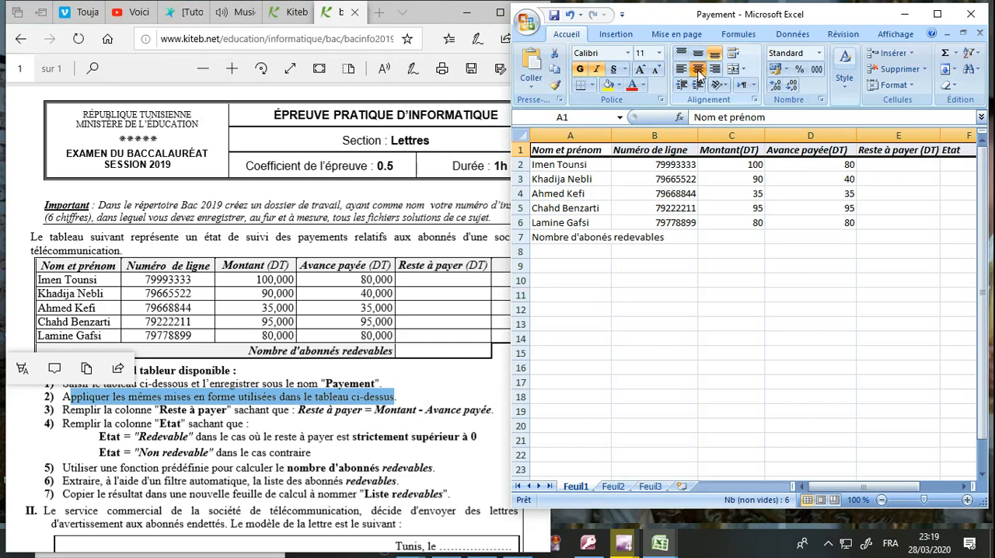
click(697, 71)
click(620, 88)
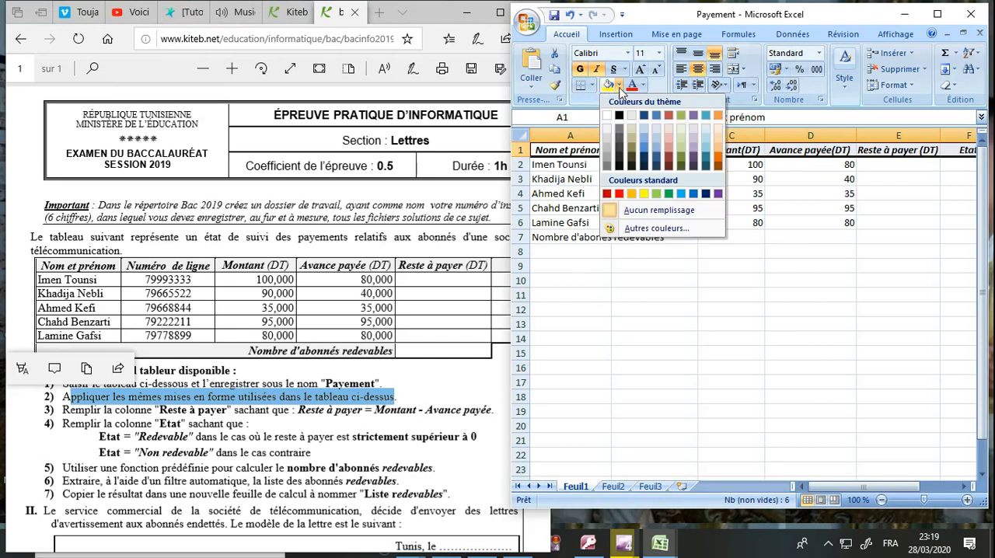
click(682, 195)
Step: Merge and centre cells A7 to D7 containing "Nombre d'abonés redevables" and make the text bold
click(616, 241)
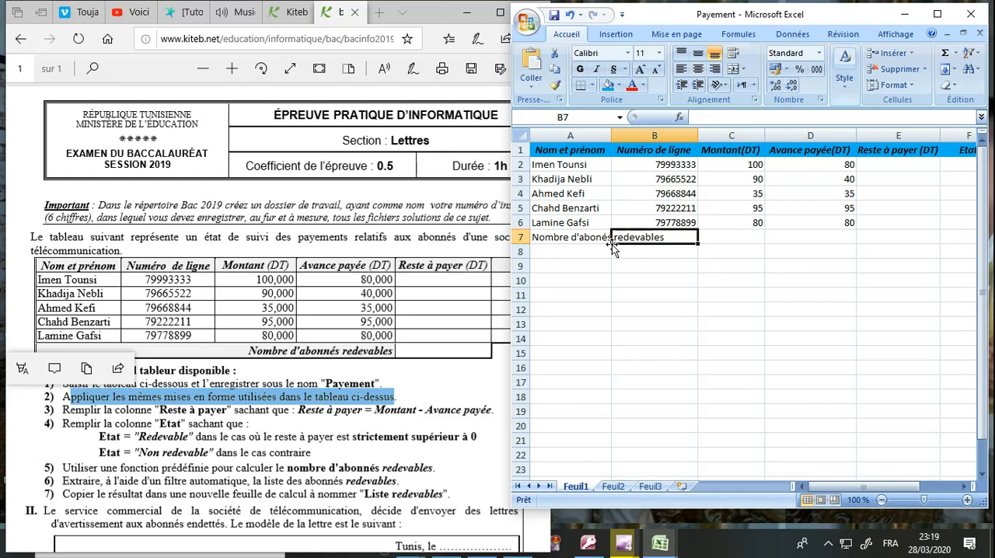
drag(580, 242, 781, 236)
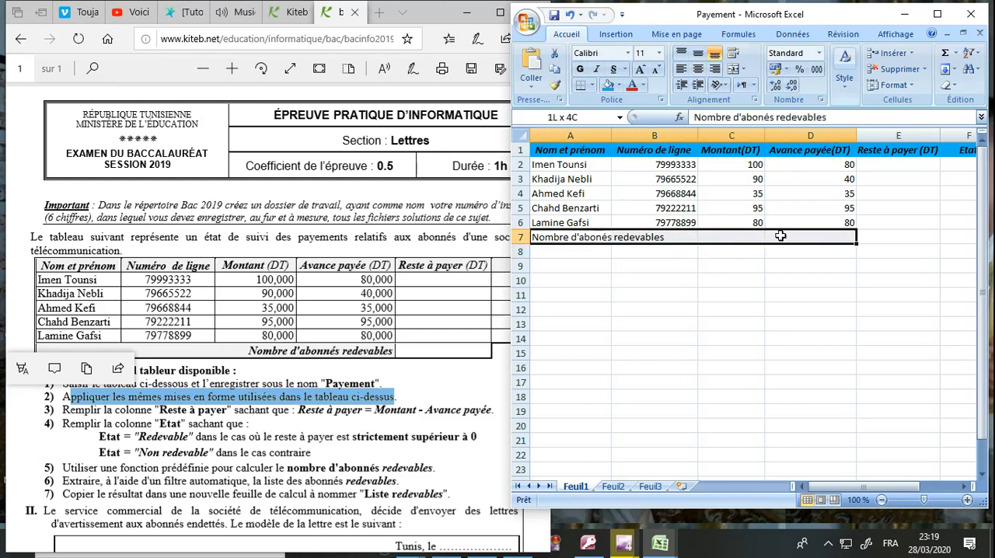
drag(781, 235, 781, 235)
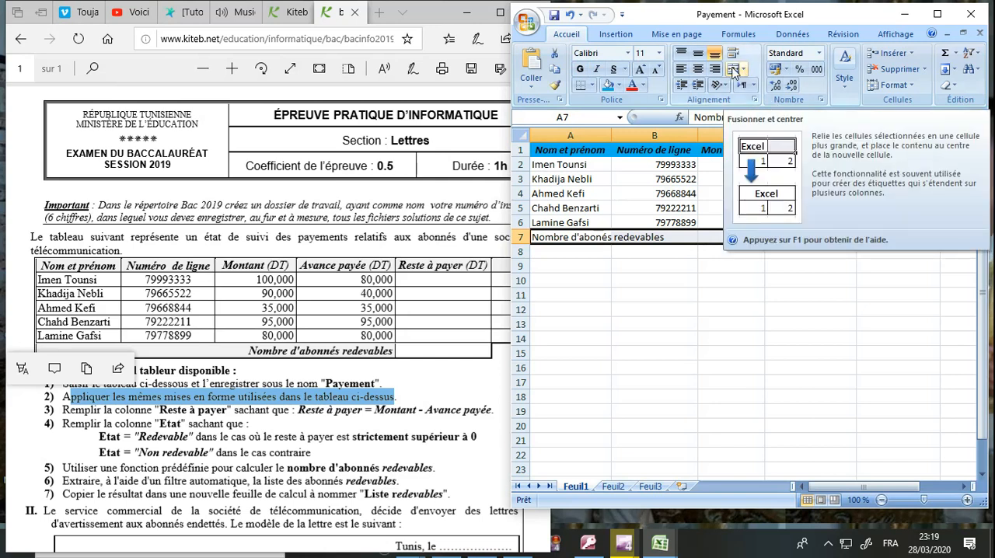
click(734, 71)
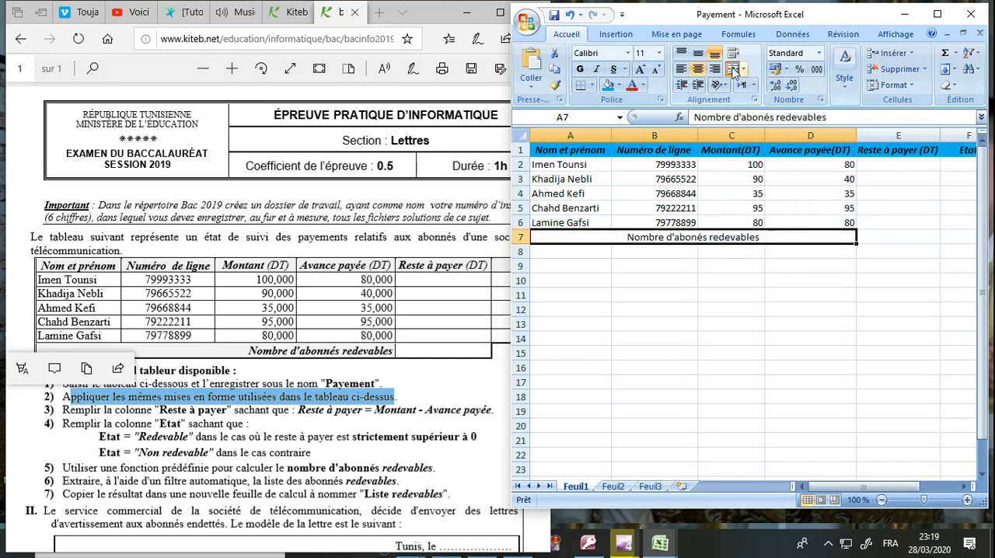
click(580, 72)
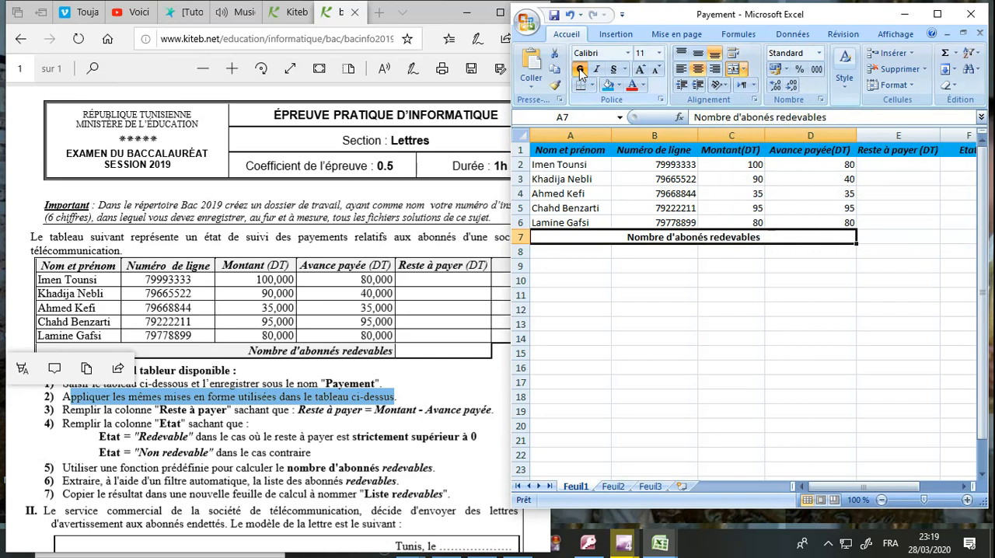
Step: Make the merged cell A7 containing "Nombre d'abonés redevables" italic and right-aligned with a light blue fill
click(597, 70)
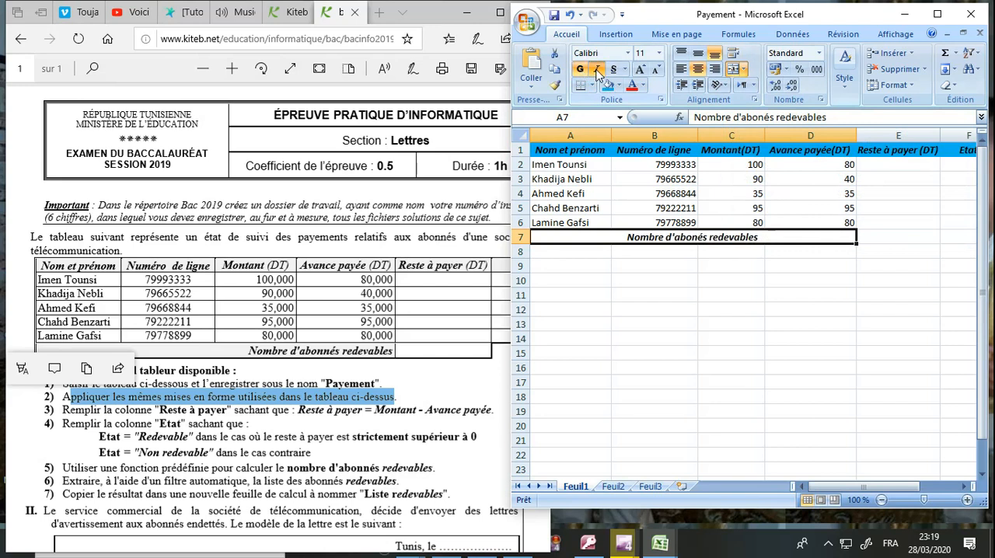
click(714, 69)
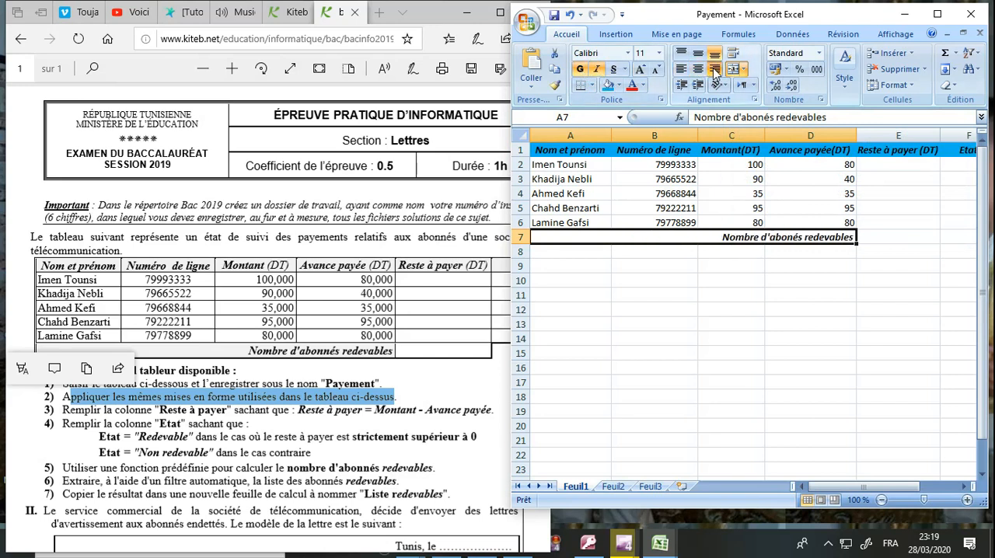
click(608, 85)
click(624, 210)
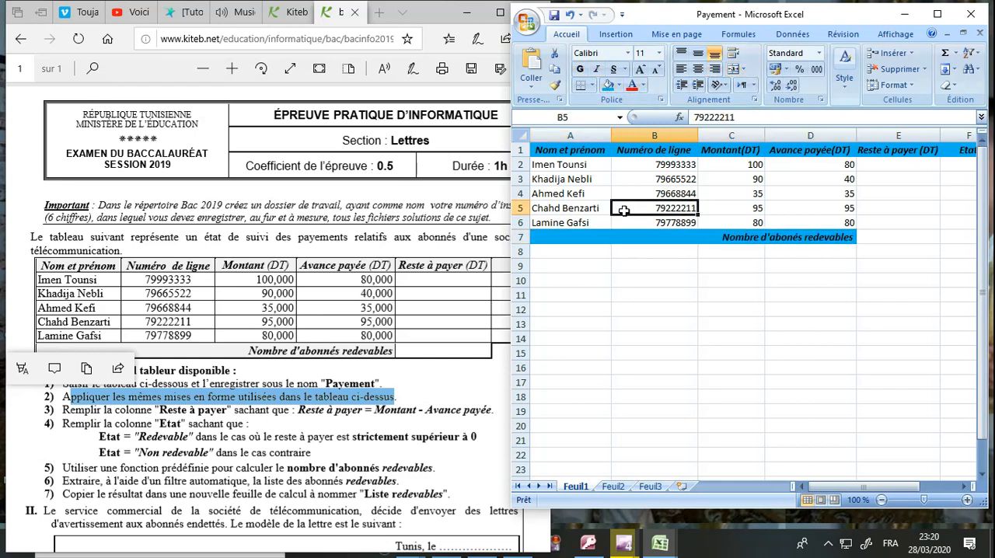
click(639, 330)
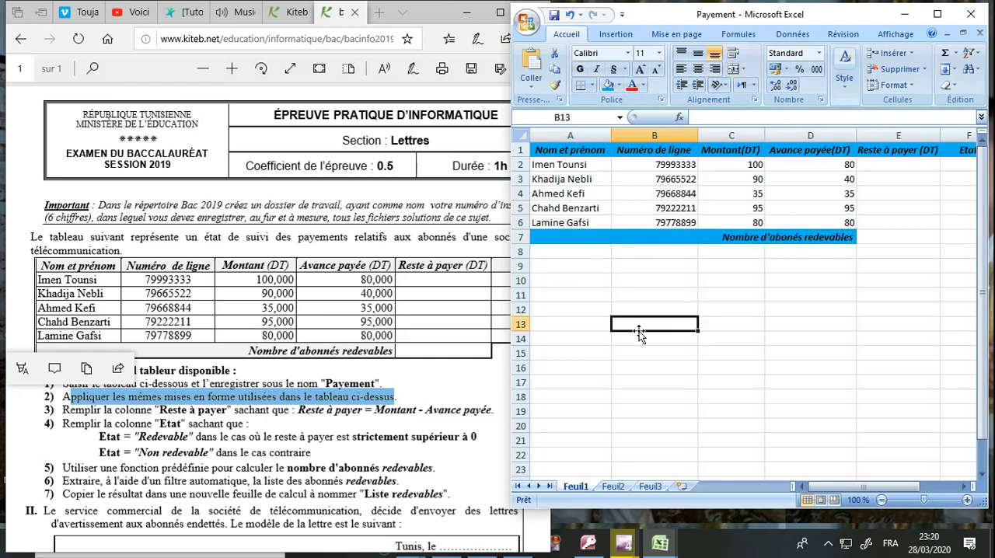
Step: Apply all borders to the whole table A1:F7
drag(583, 150, 942, 233)
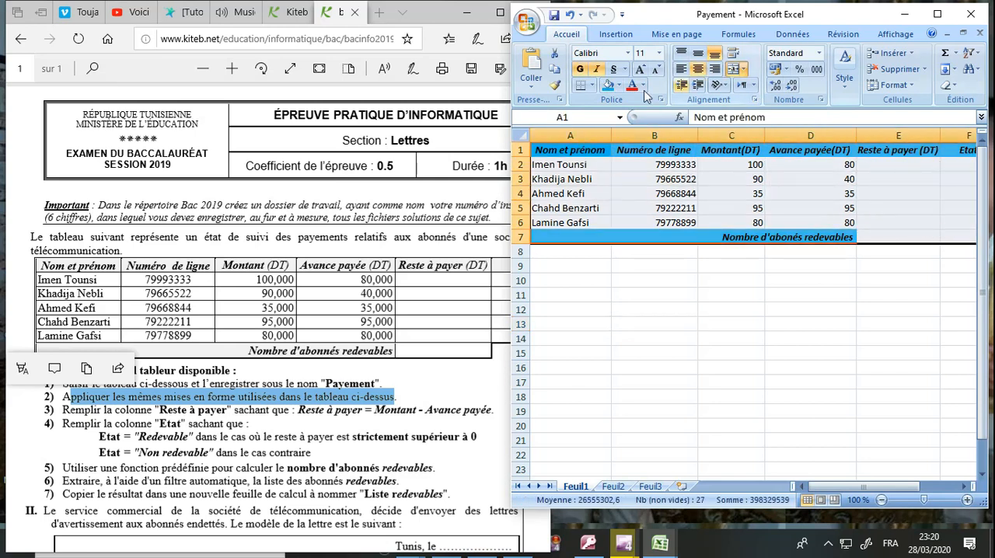
click(593, 86)
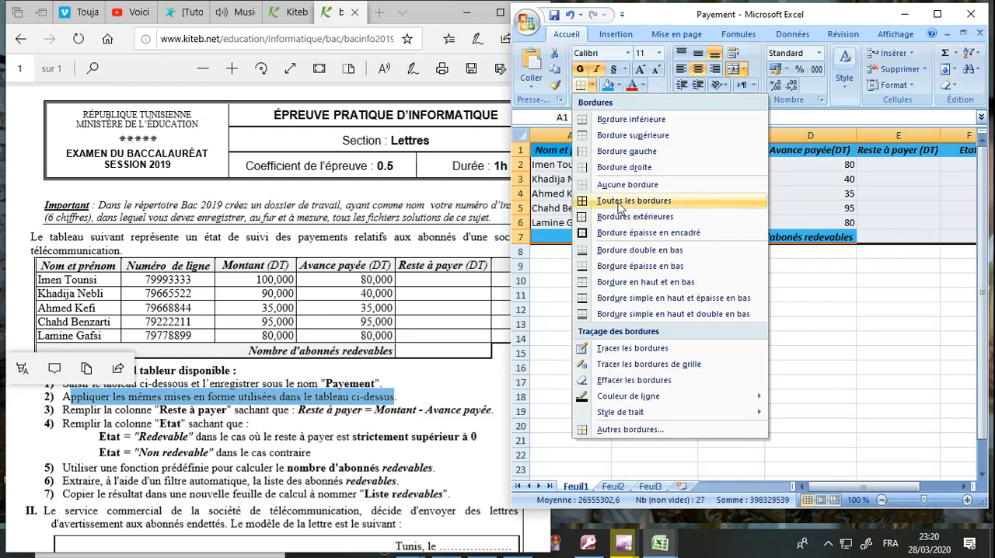
click(619, 201)
click(634, 284)
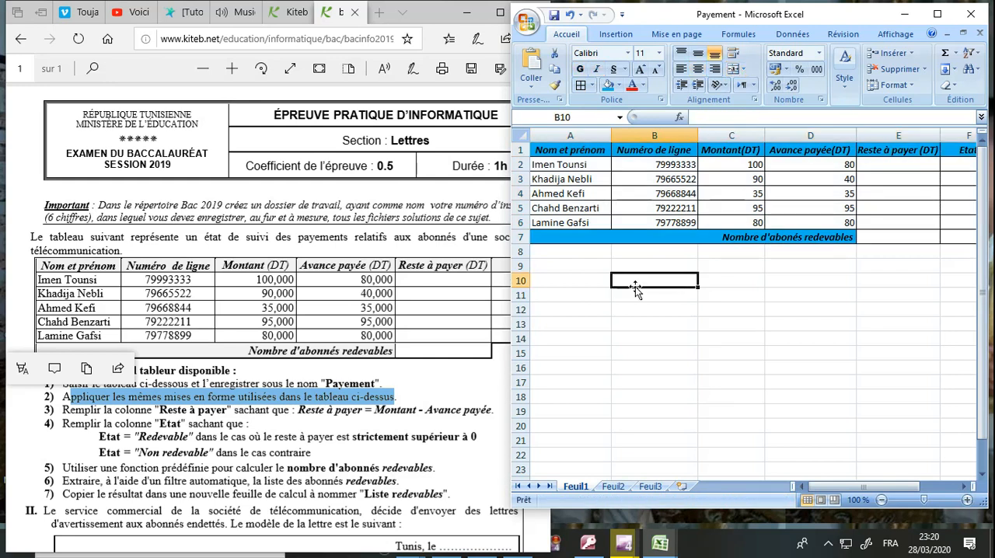
Step: Centre the line numbers in cells B2:B6
drag(643, 166, 644, 223)
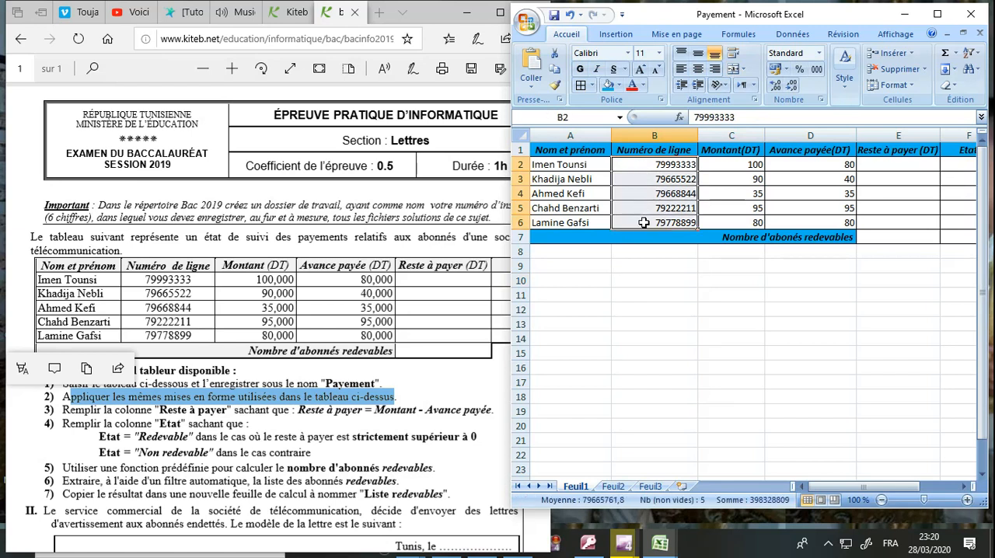
click(698, 74)
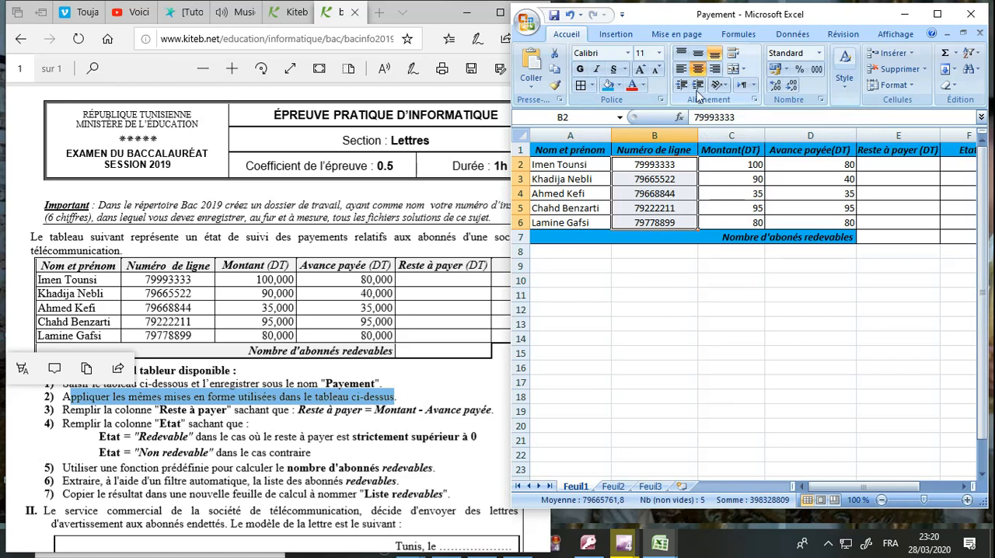
click(674, 281)
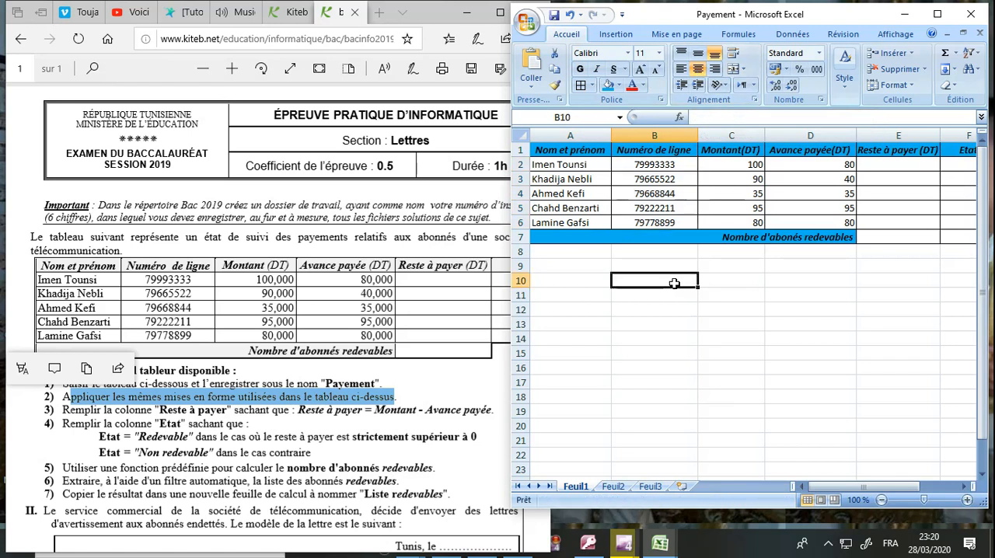
Step: Save the workbook in its current format and turn off the compatibility check on saving
click(553, 15)
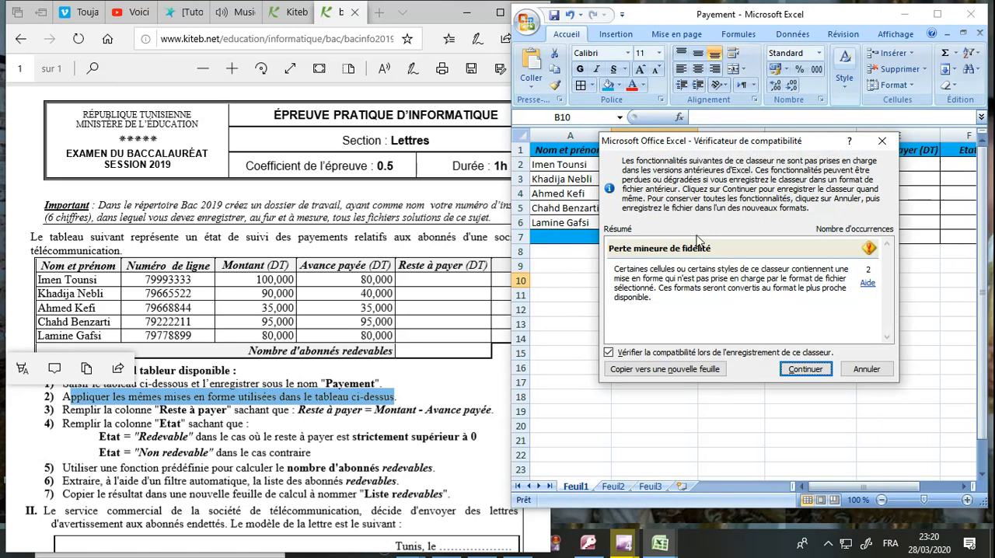
click(711, 355)
click(803, 370)
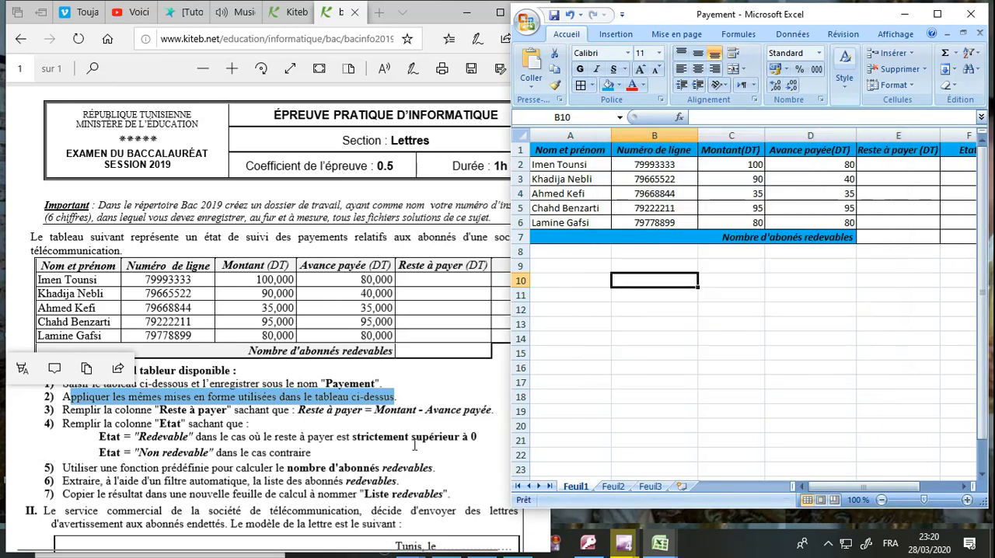
Step: Check the exam's "Reste à payer" instruction and enter the formula =C2-D2 in cell E2
click(415, 446)
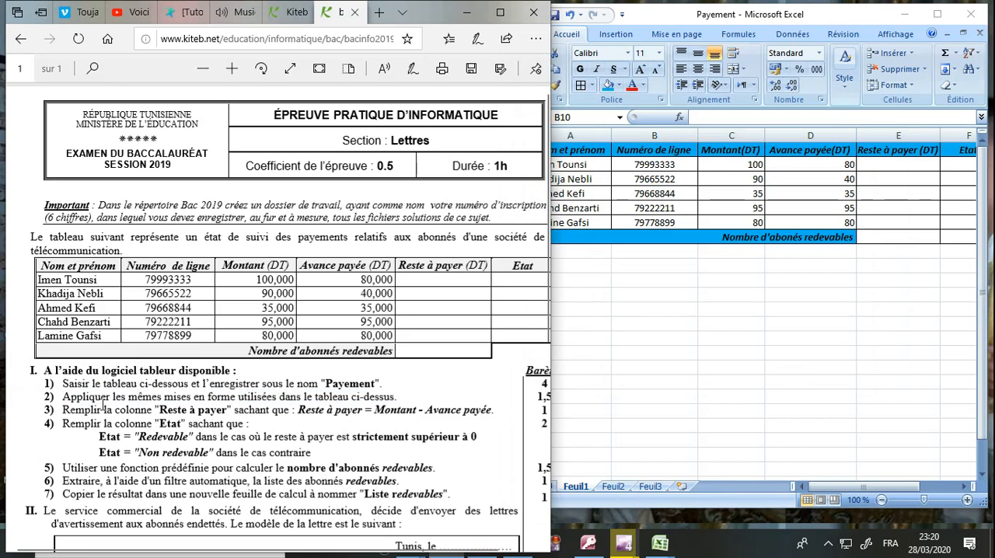
drag(98, 410, 297, 416)
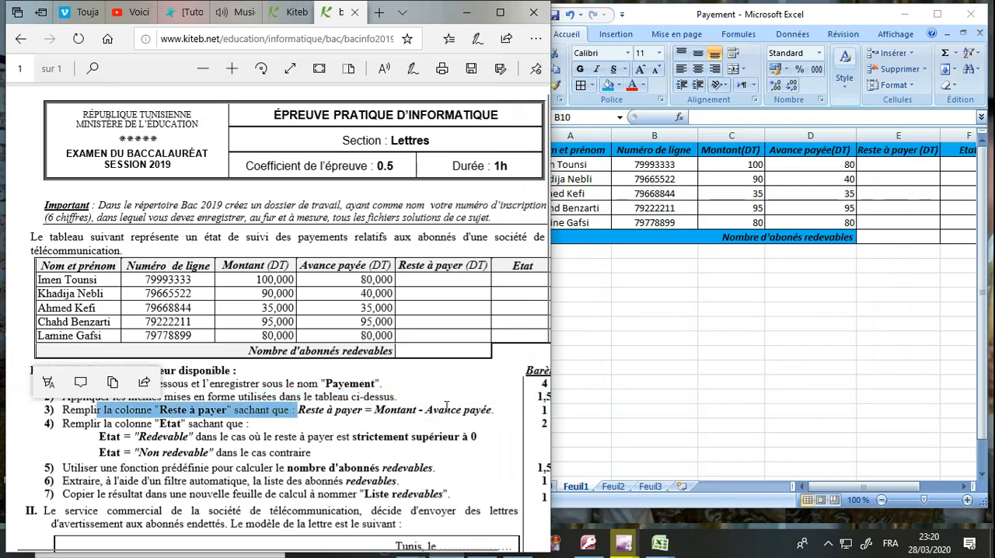
click(447, 406)
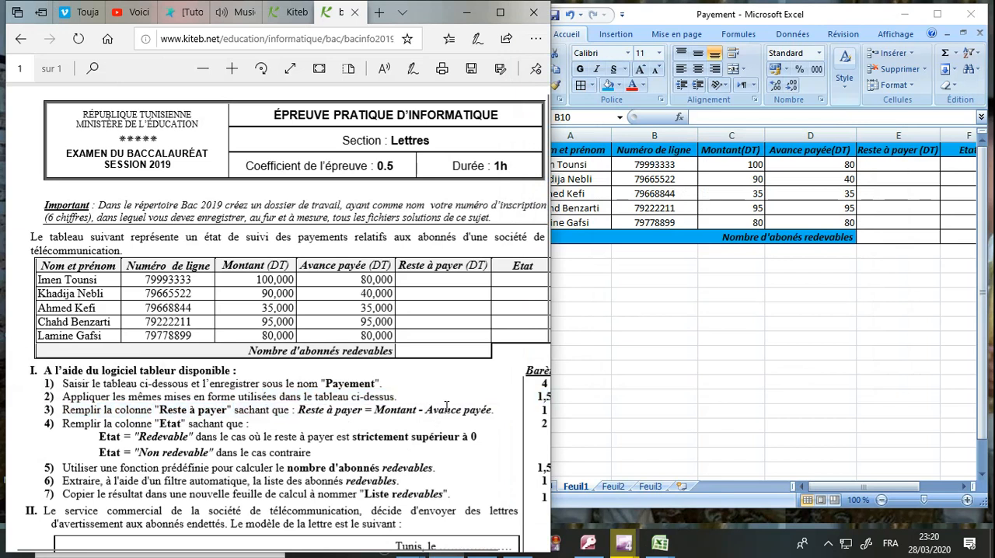
click(885, 166)
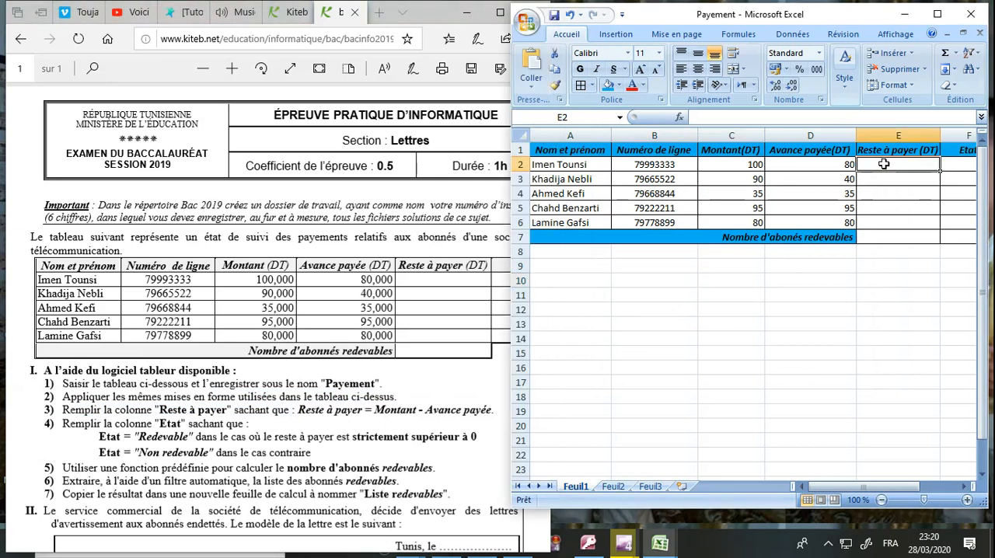
text(=)
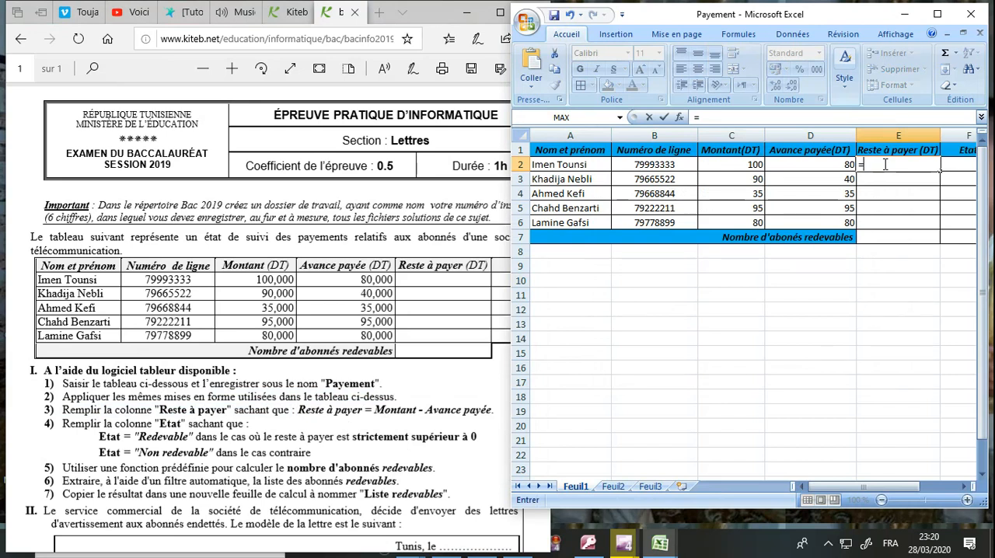
text(c2)
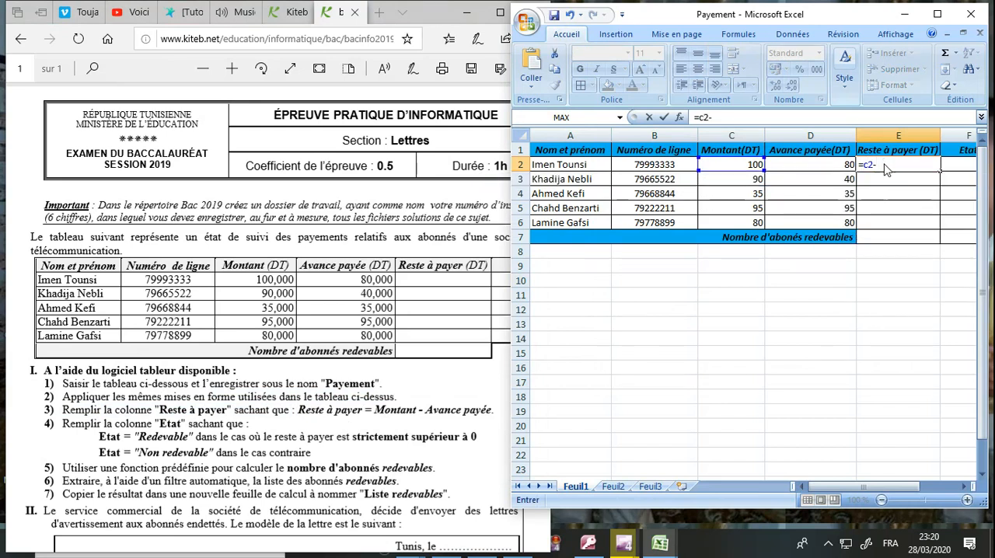
text(-d2)
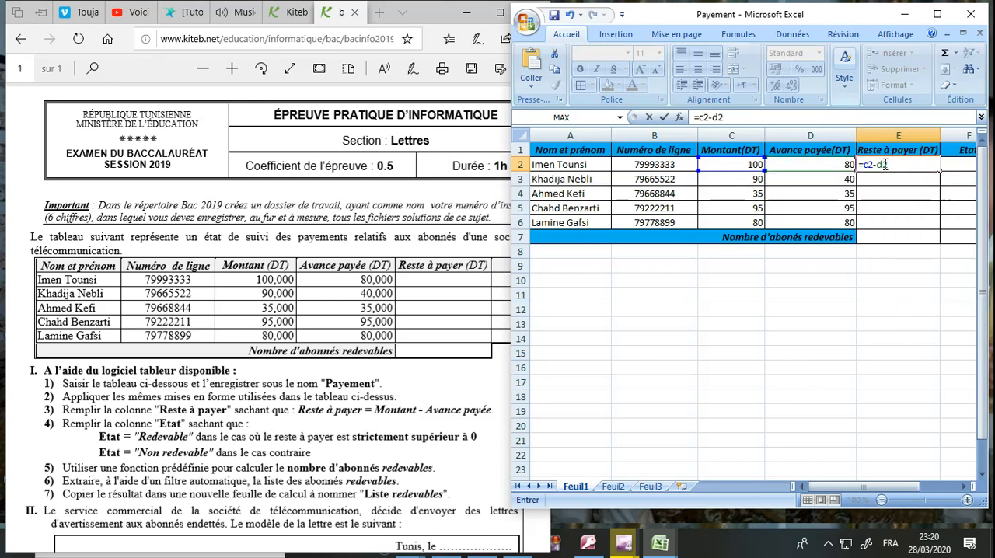
key(Return)
Step: Copy the "Reste à payer" formula from E2 down to E6 and save the workbook
click(911, 167)
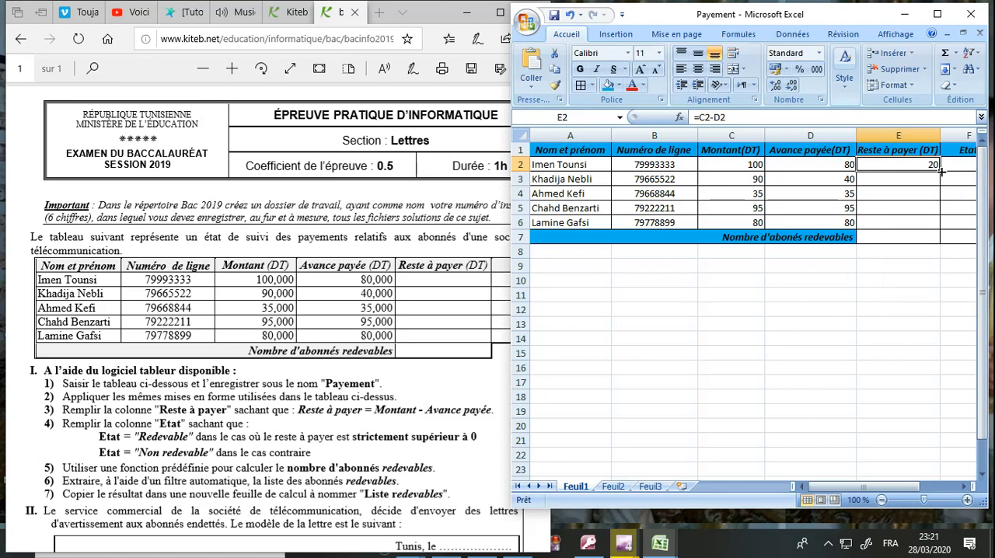
drag(940, 172, 939, 229)
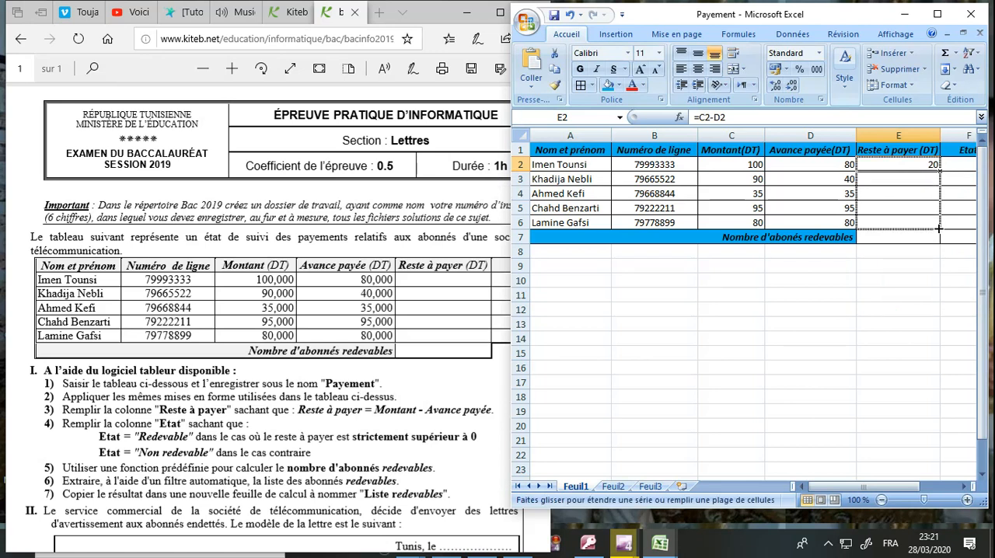
drag(939, 229, 939, 228)
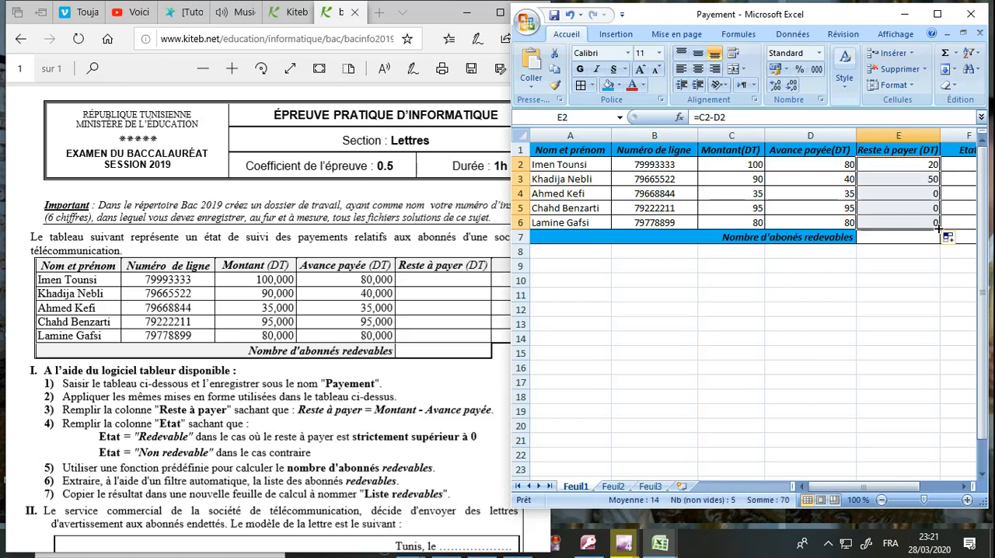
click(912, 266)
click(909, 178)
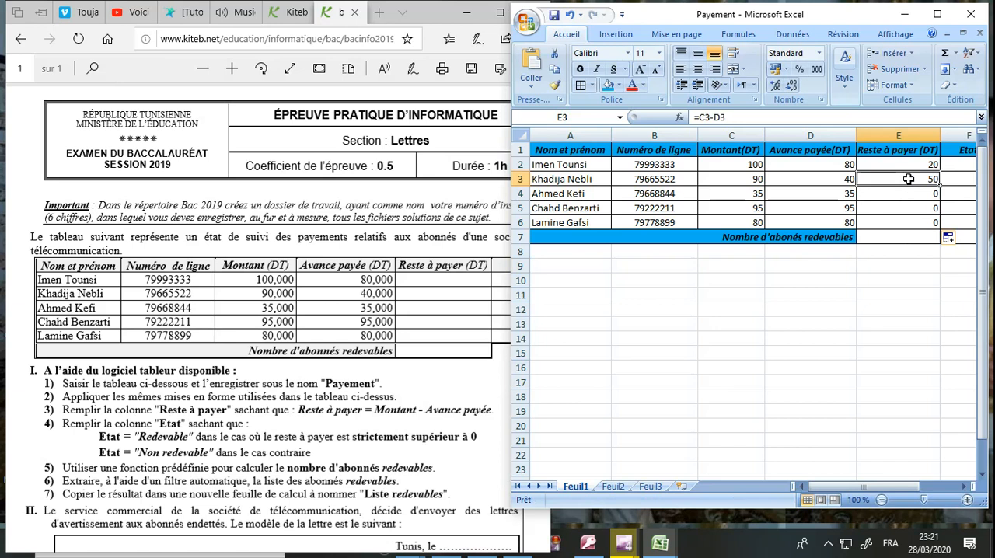
click(554, 17)
Step: Following the exam's instruction for the "Etat" column, enter the formula =SI(E2>0;"redevable";"non redevable") in cell F2
click(324, 397)
scroll(325, 397, down, 1)
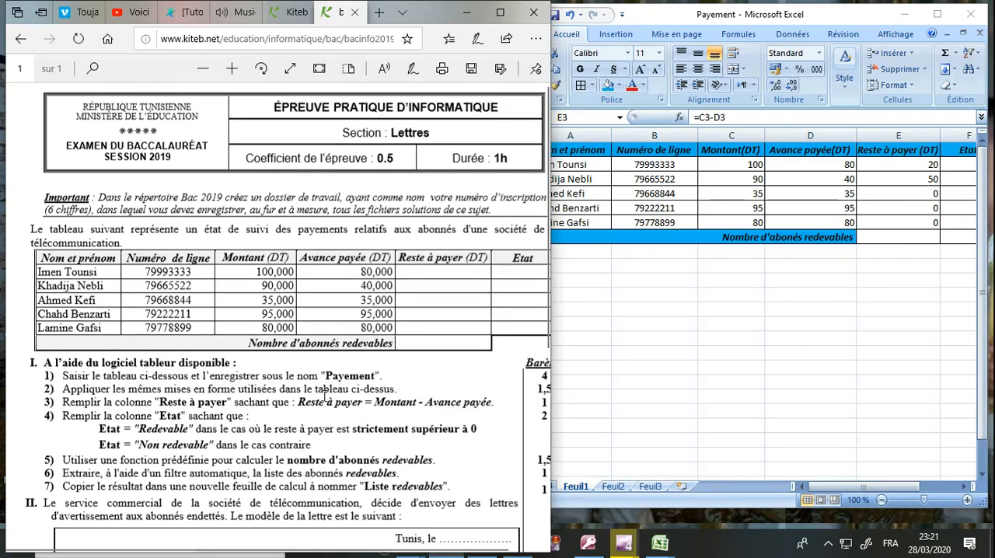
scroll(324, 396, down, 3)
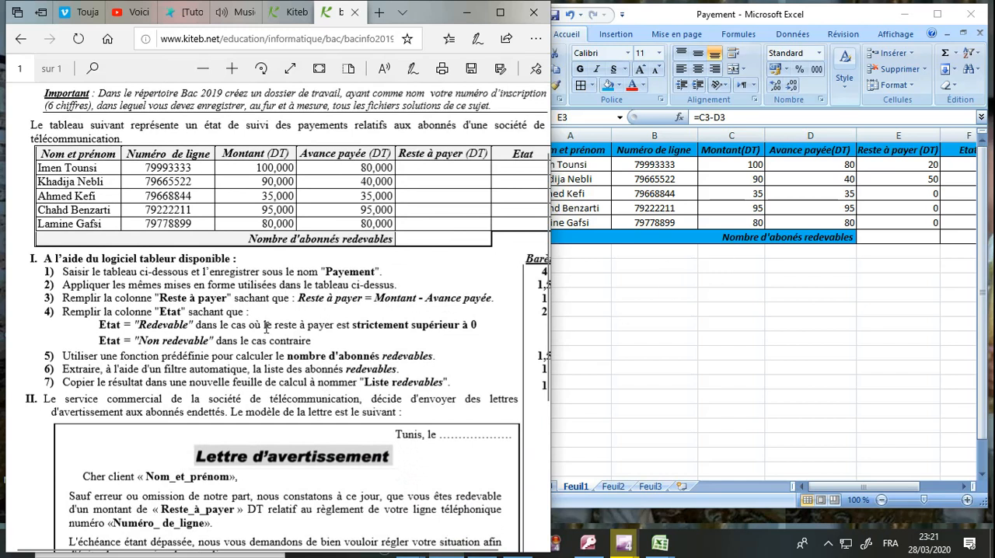
drag(482, 325, 449, 325)
click(449, 325)
click(643, 306)
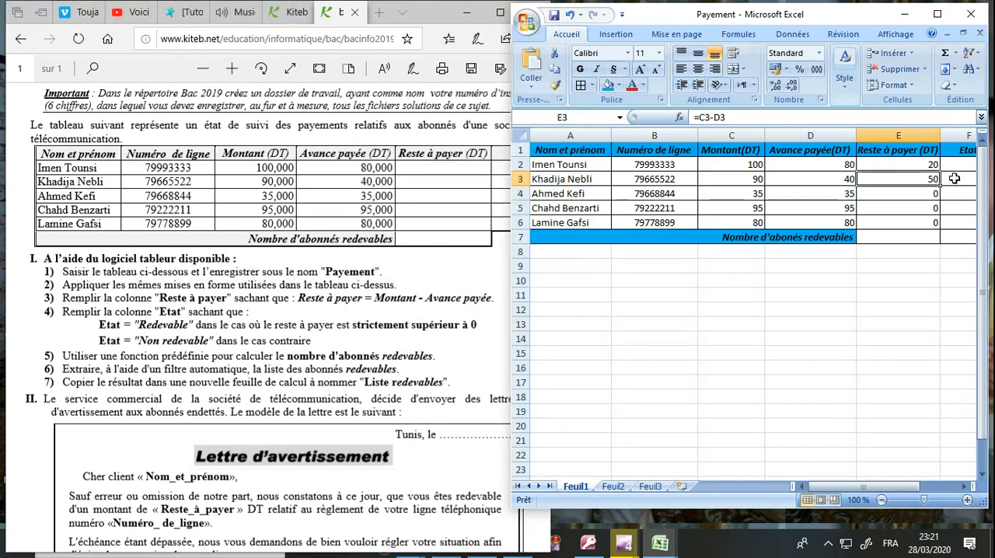
drag(894, 492, 934, 492)
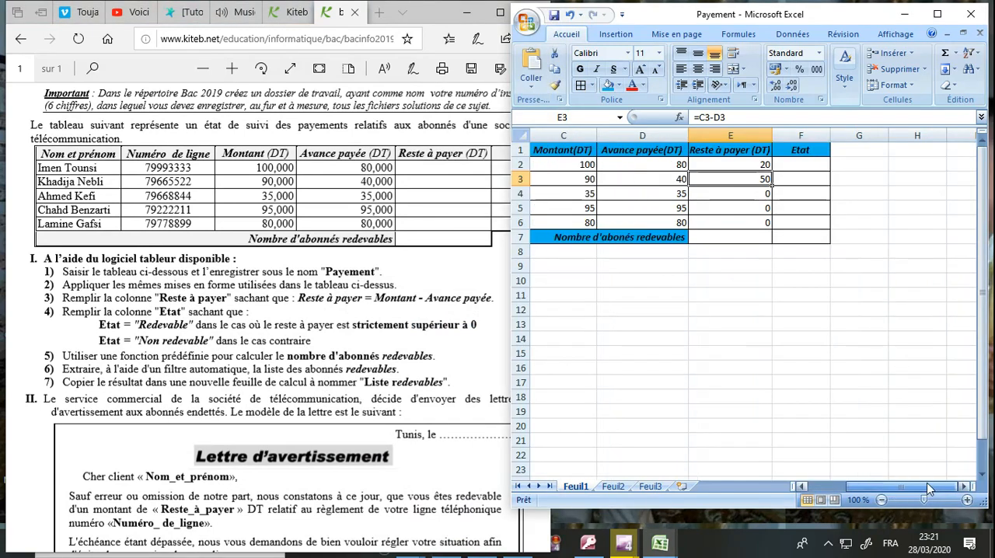
click(794, 165)
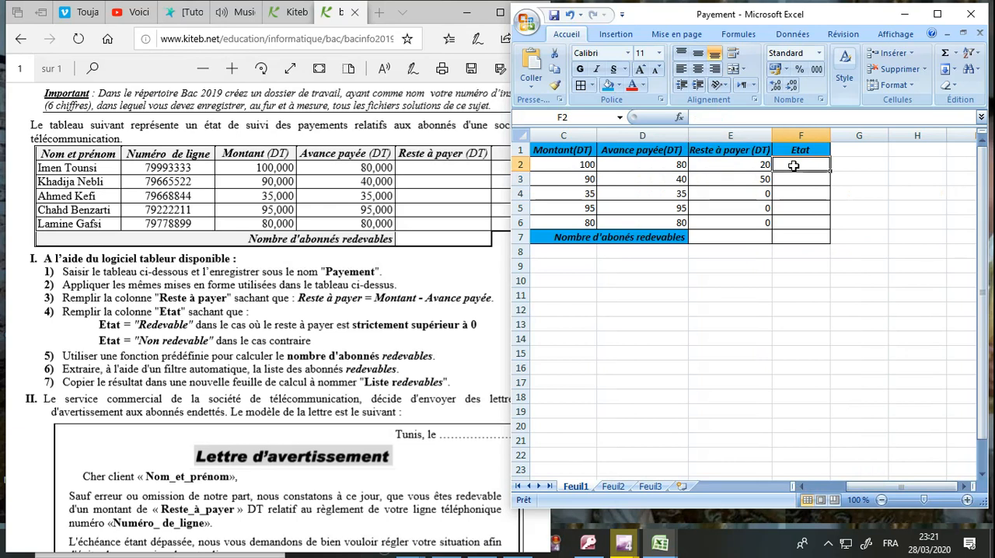
text(=)
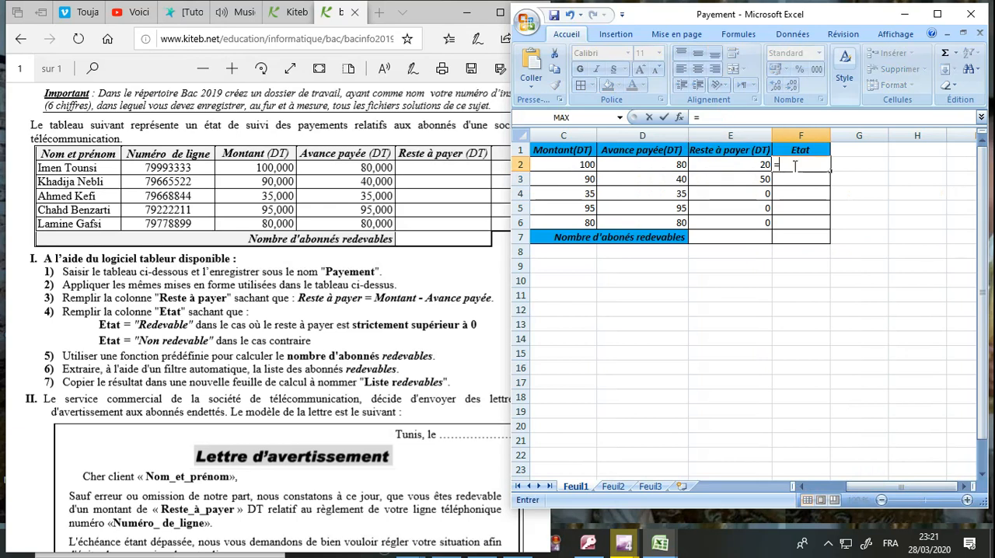
text(si)
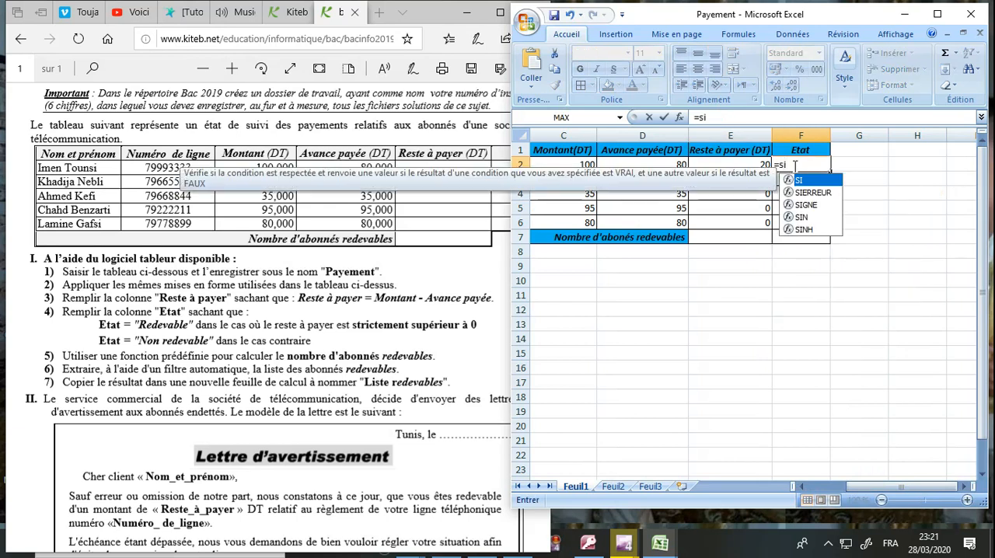
text(()
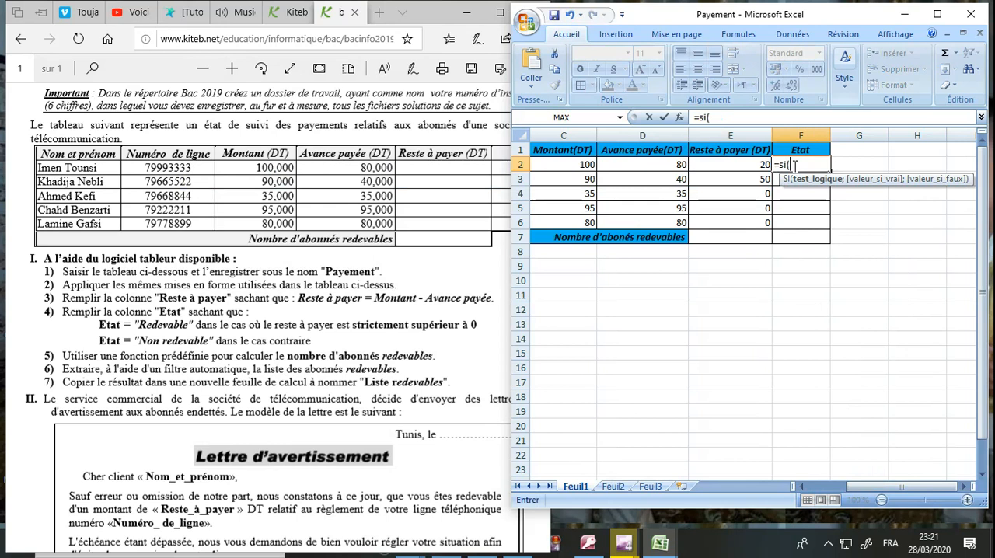
text(e2)
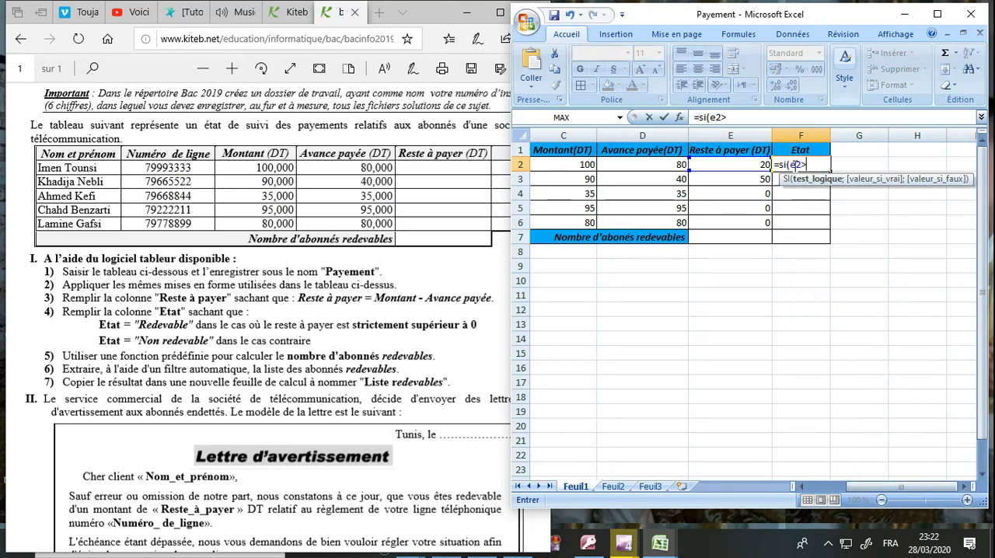
text(>0;"redevable";)
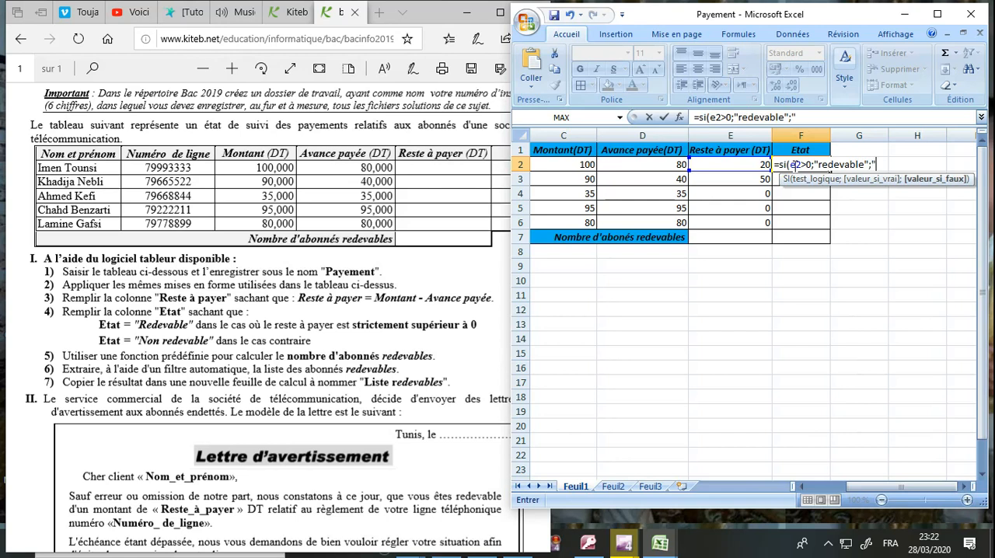
text("non redevable")
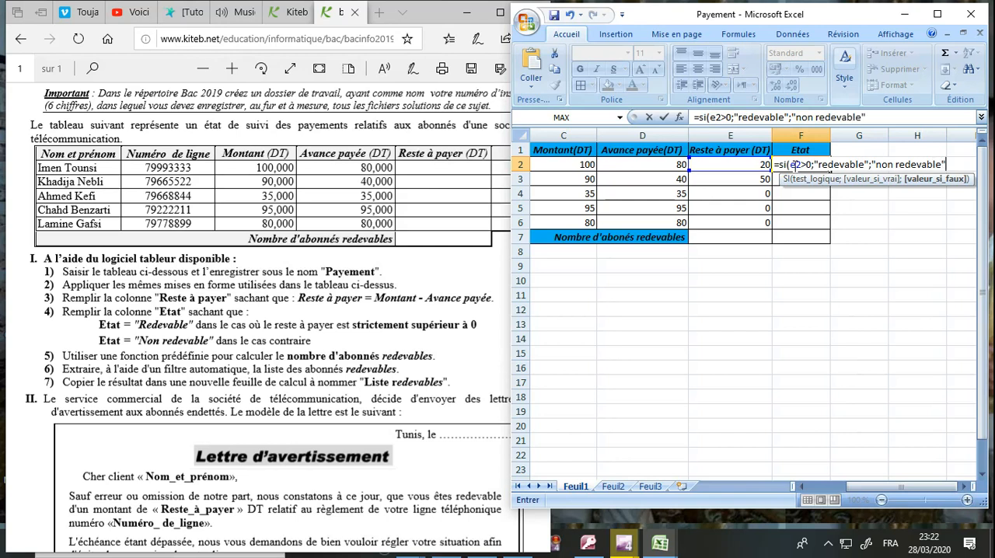
key(Return)
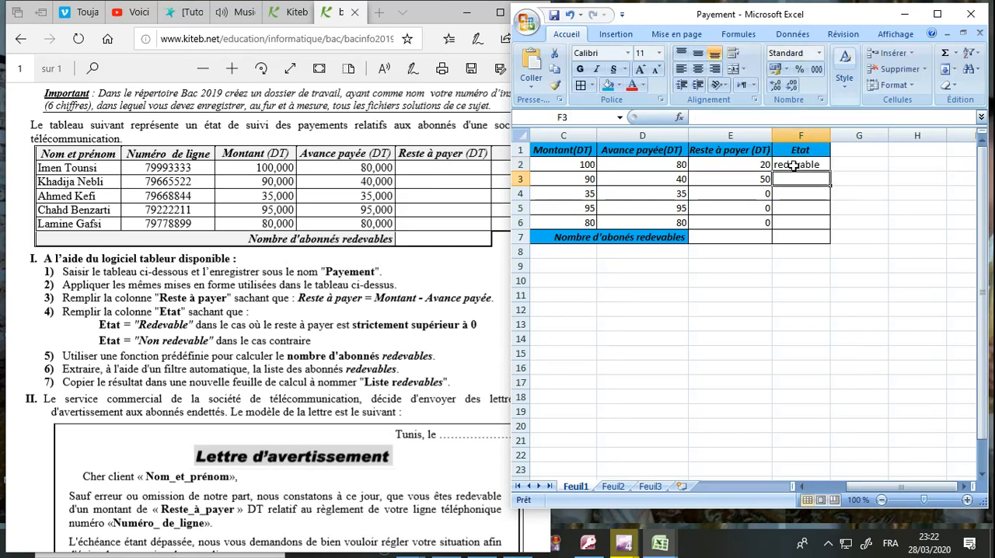
Step: Copy the "Etat" formula from F2 down to F6 and widen column F to fit its text
click(793, 166)
drag(830, 173, 829, 224)
drag(831, 136, 852, 135)
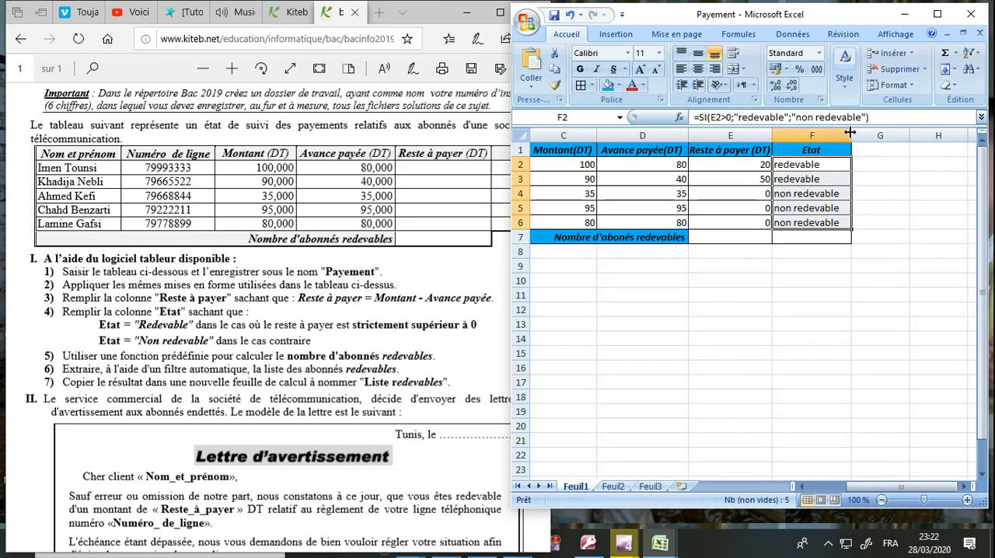
click(828, 304)
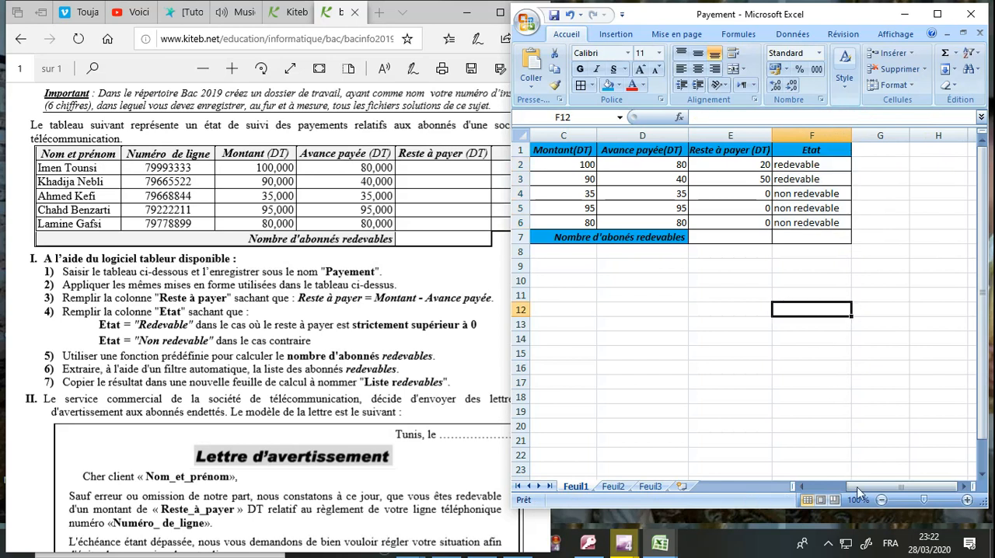
Step: Following the exam's instruction 5, enter the formula =NB.SI(F2:F6;"redevable") in cell E7 to count the subscribers who owe money
drag(858, 490, 842, 491)
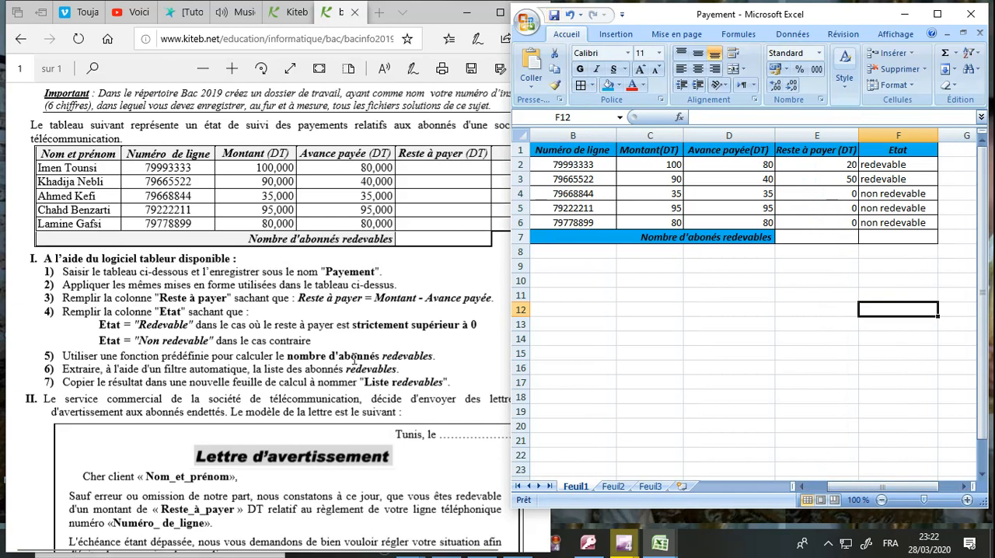
click(354, 359)
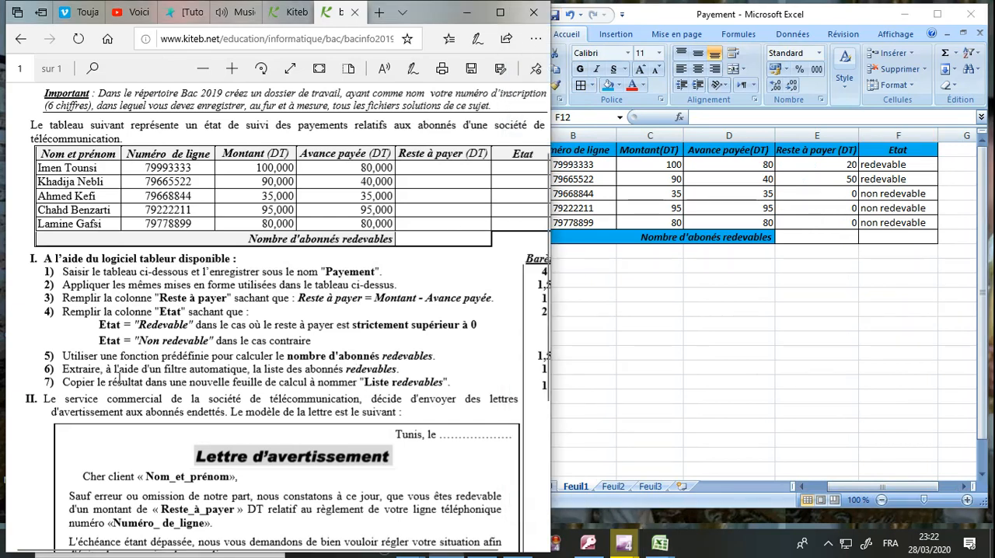
drag(72, 359, 335, 354)
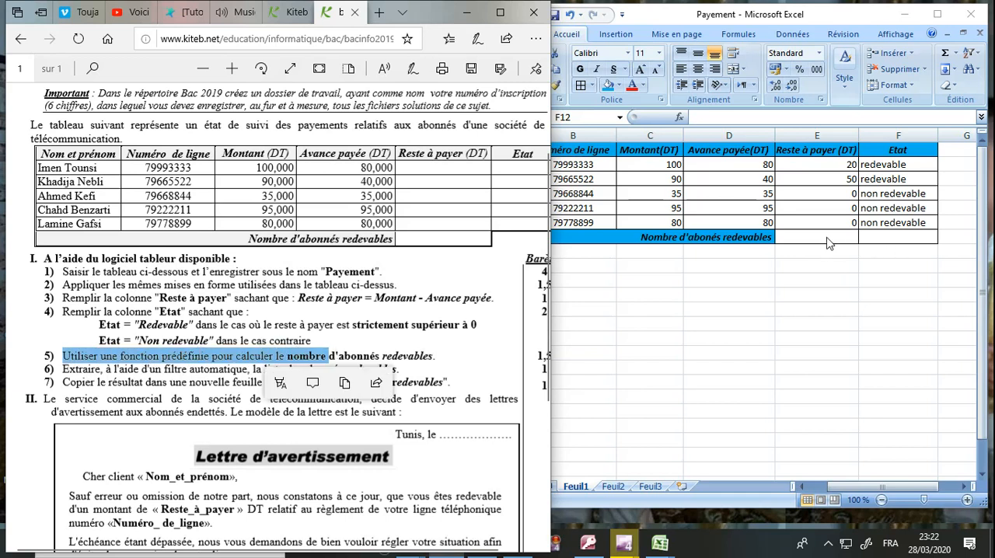
click(887, 236)
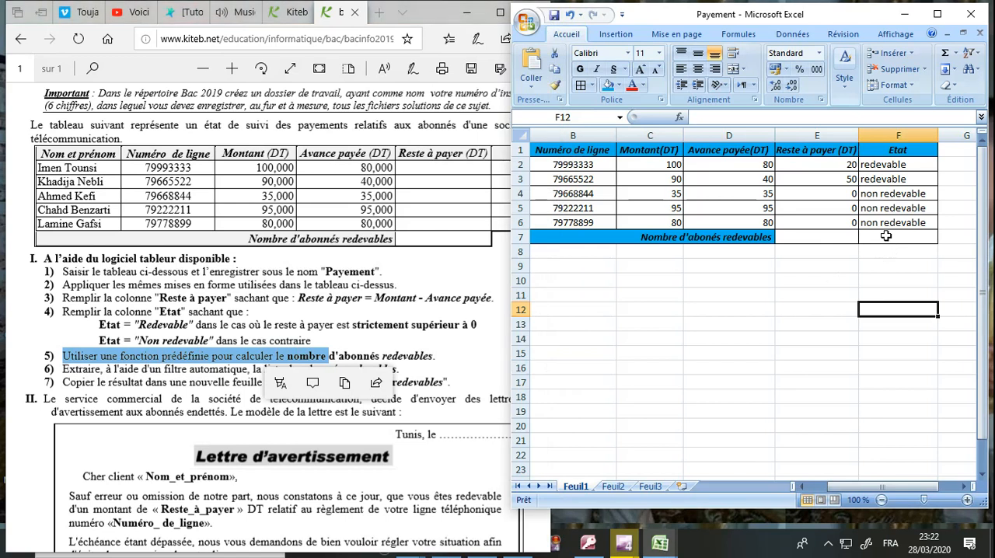
click(838, 237)
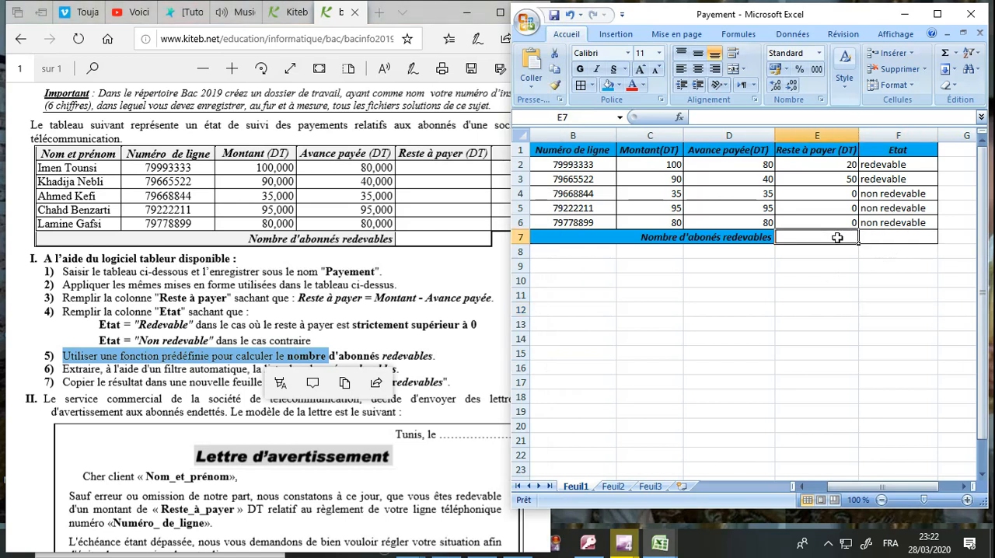
text(=nb)
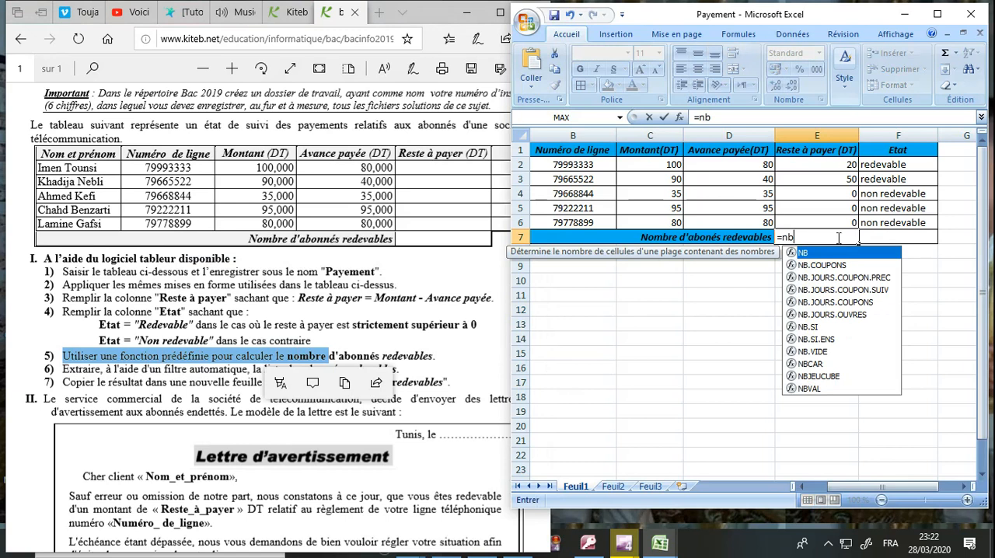
text(.si()
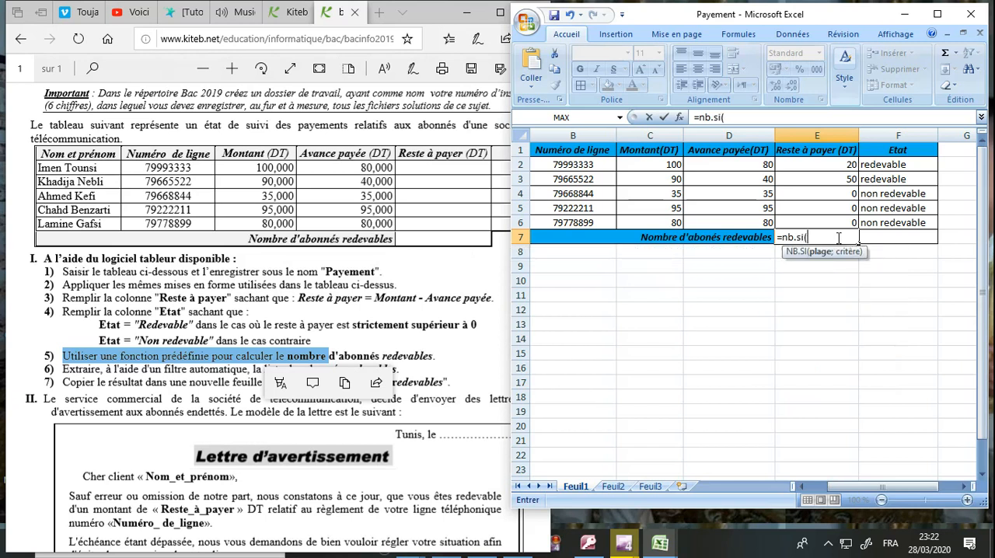
text(f)
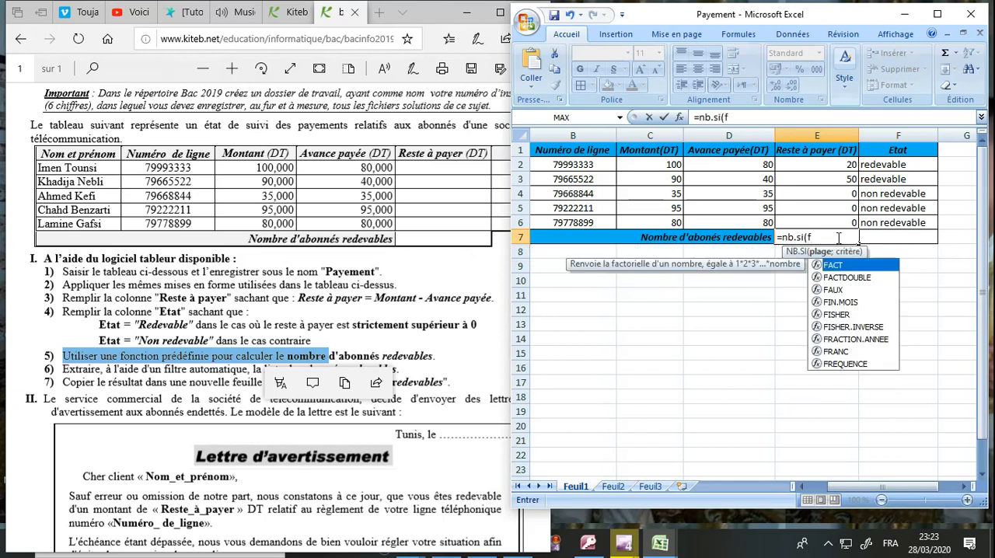
text(2:)
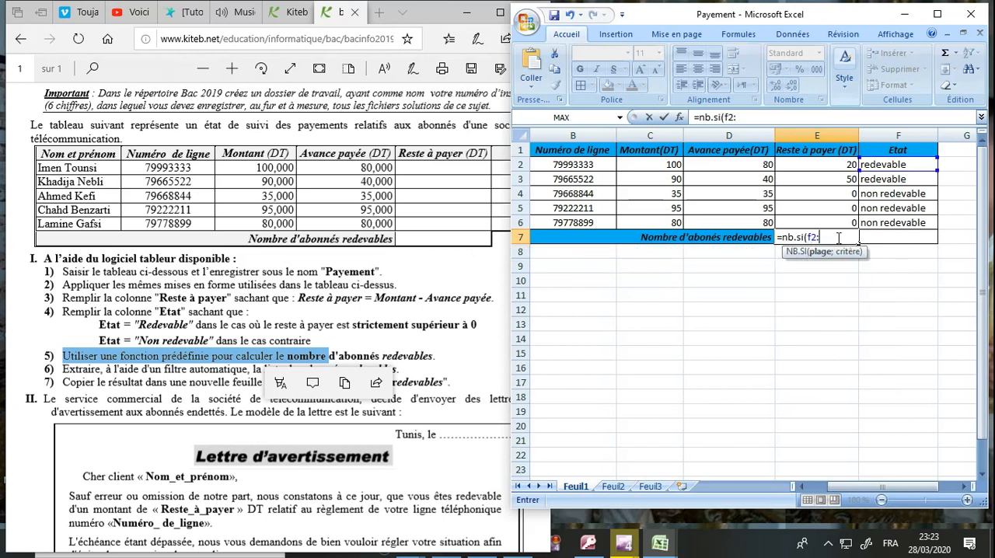
text(f)
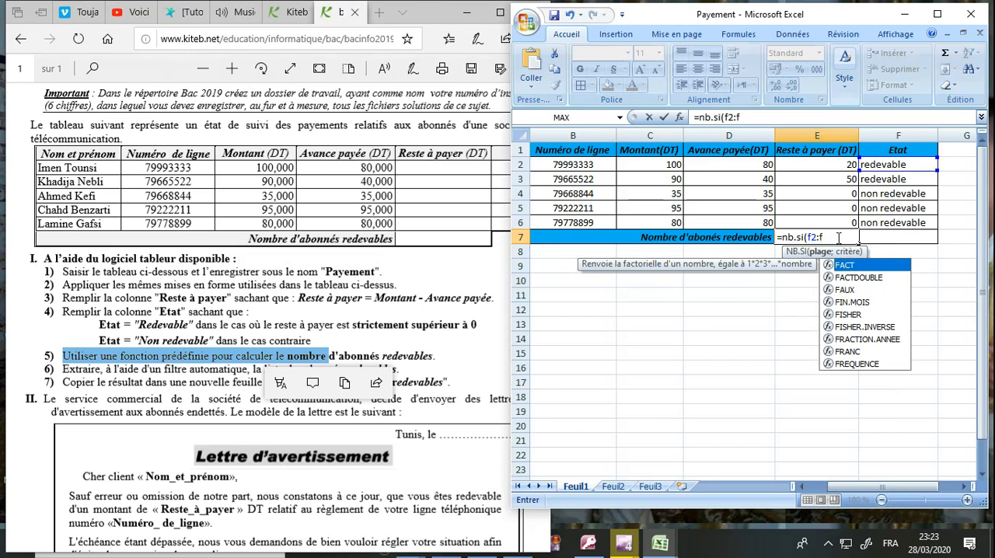
text(6;)
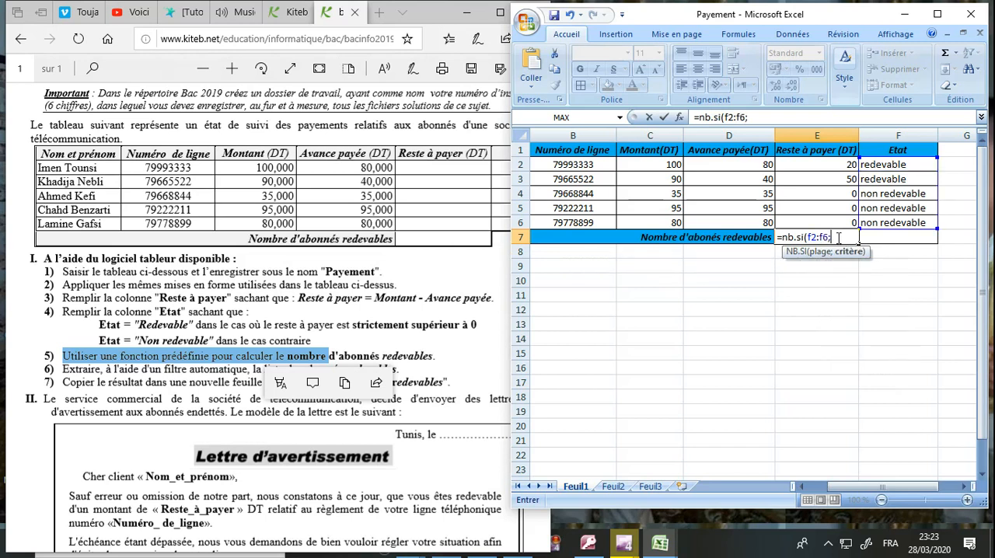
text("redevable)
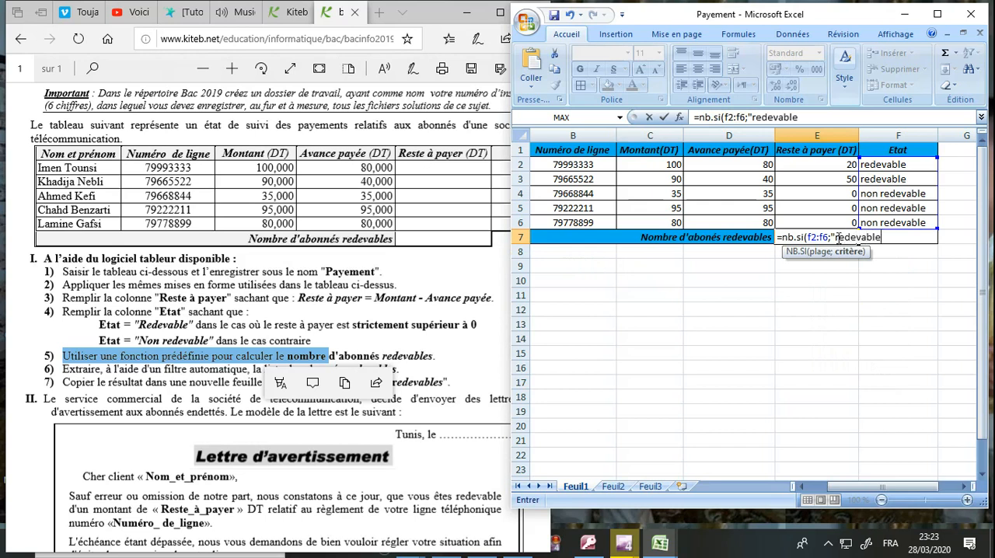
text("))
key(Return)
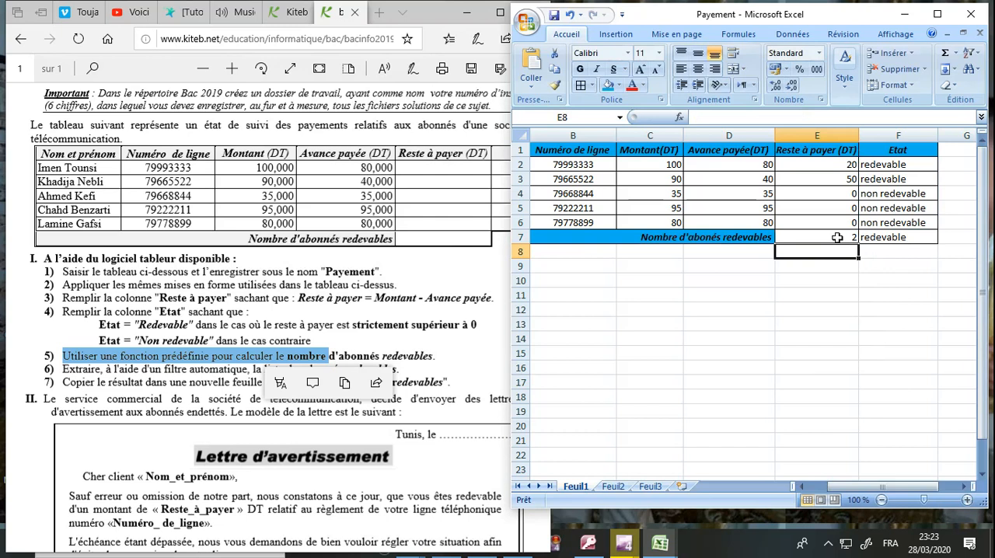
Step: Clear the unwanted formula from cell F7, beside the "Nombre d'abonés redevables" count
click(881, 239)
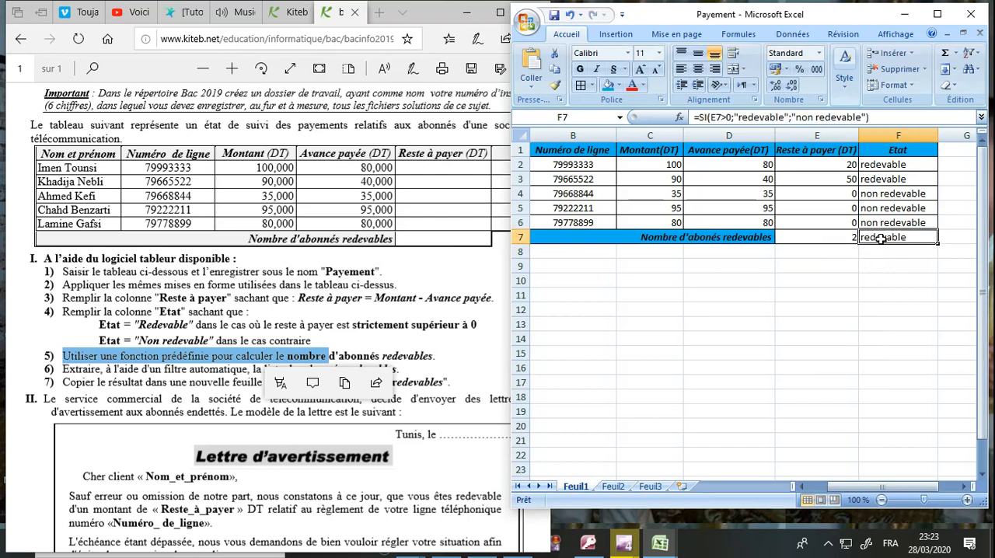
key(Delete)
click(847, 267)
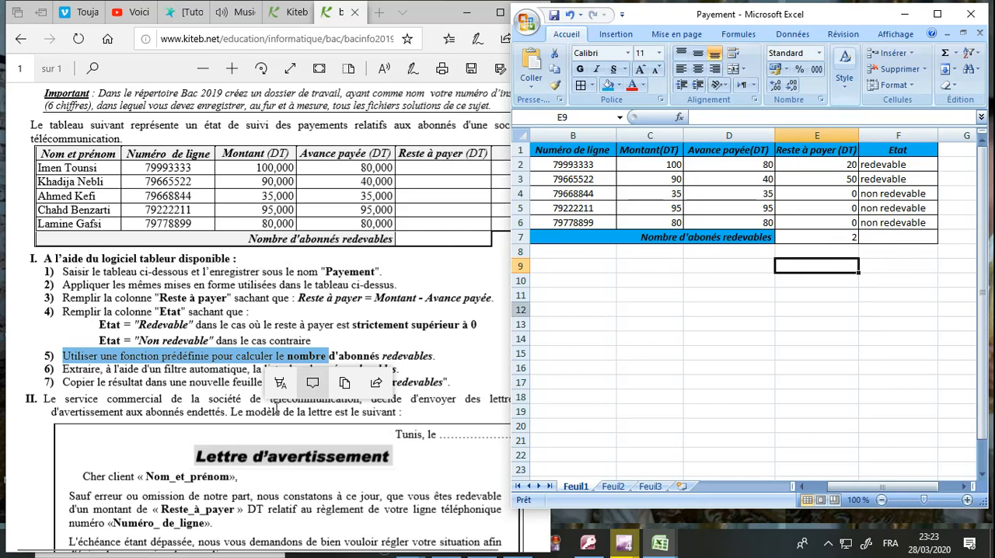
Step: Check the exam's instruction 6 and turn on the automatic filter for the payment table's headers
click(274, 409)
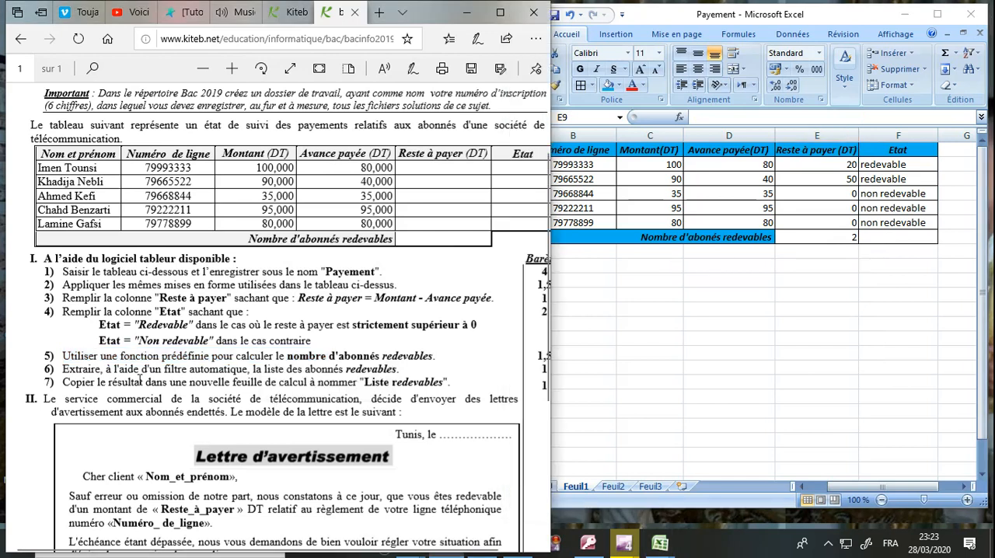
drag(68, 374, 396, 369)
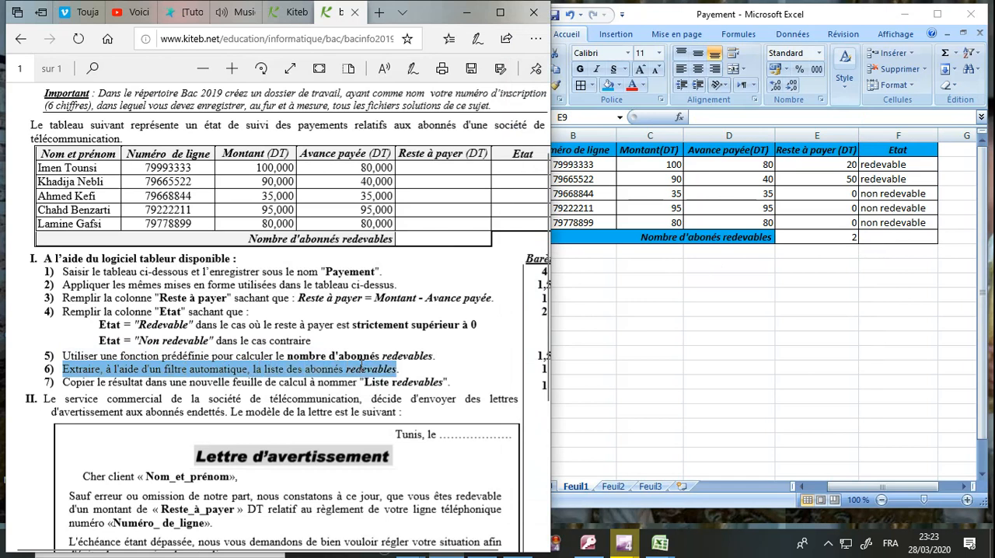
click(766, 260)
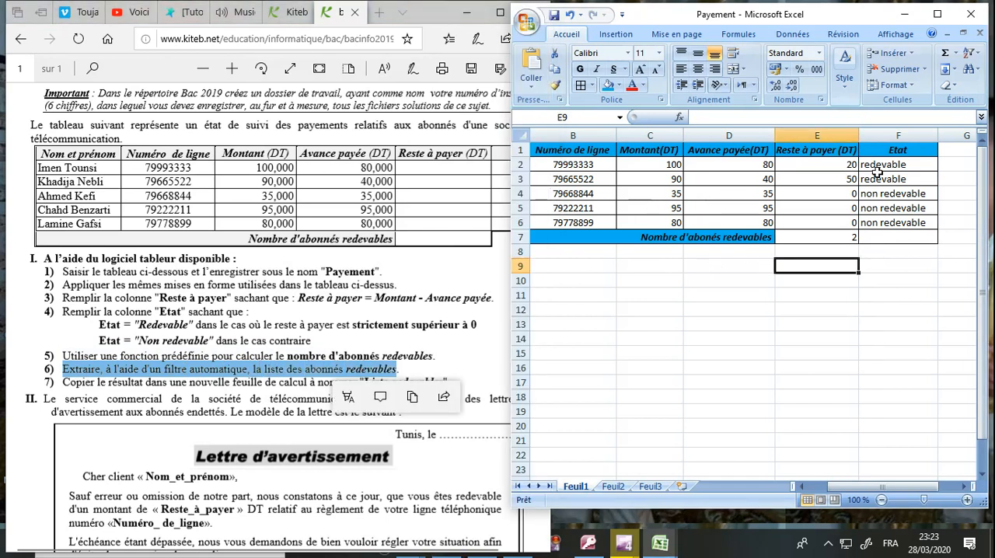
click(778, 197)
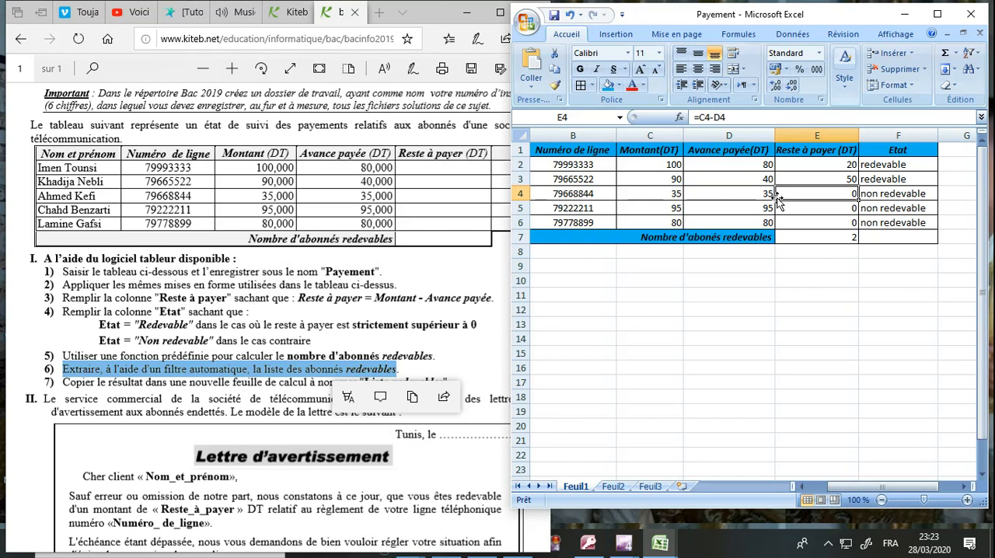
click(748, 192)
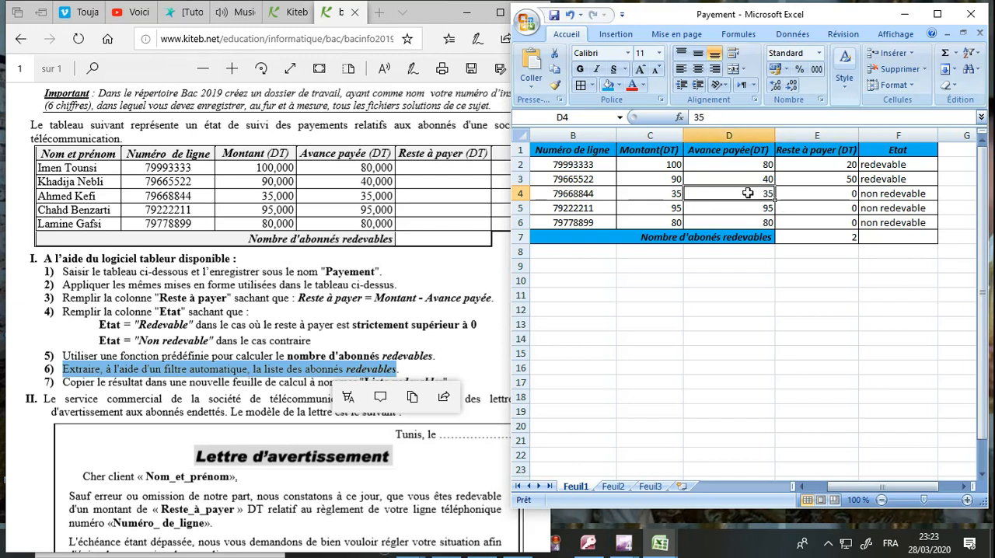
click(738, 177)
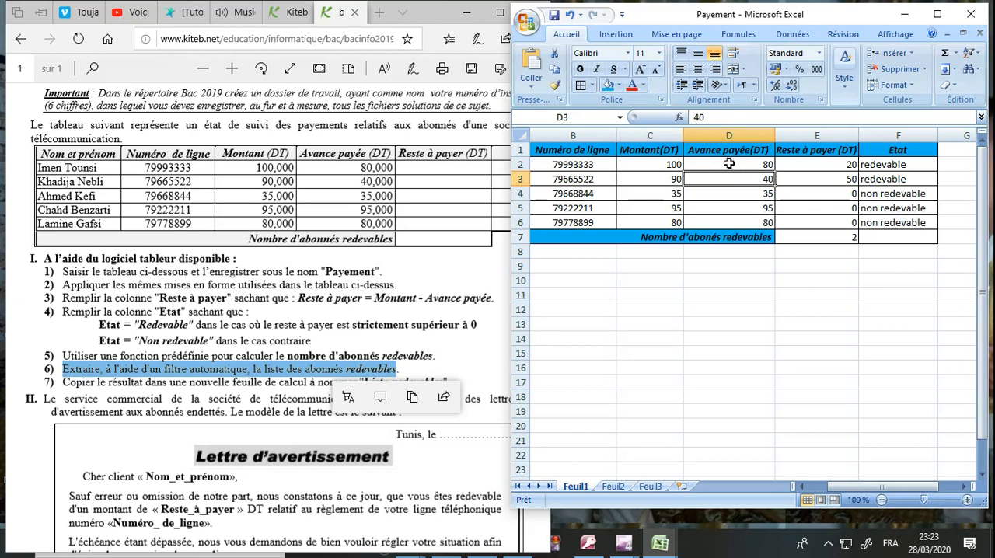
click(793, 34)
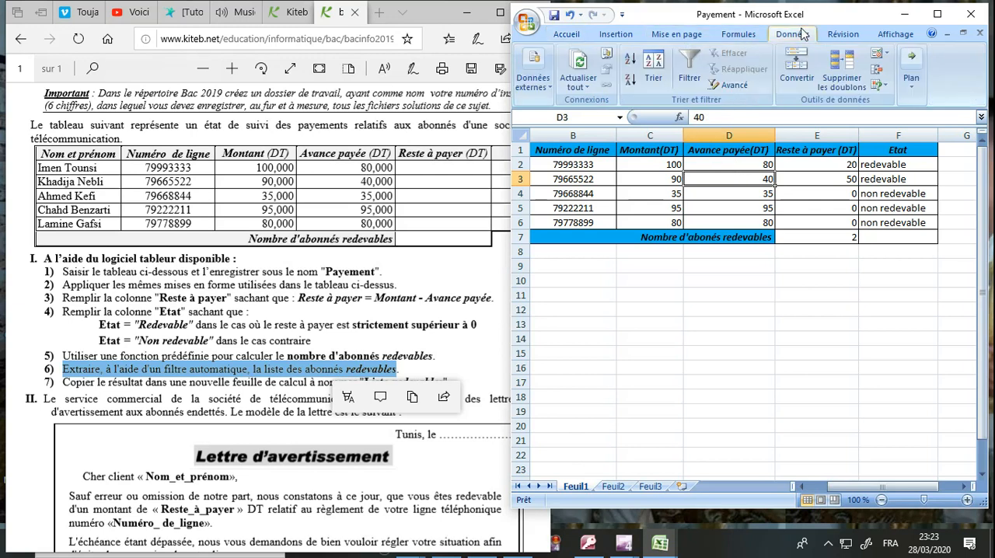
click(690, 68)
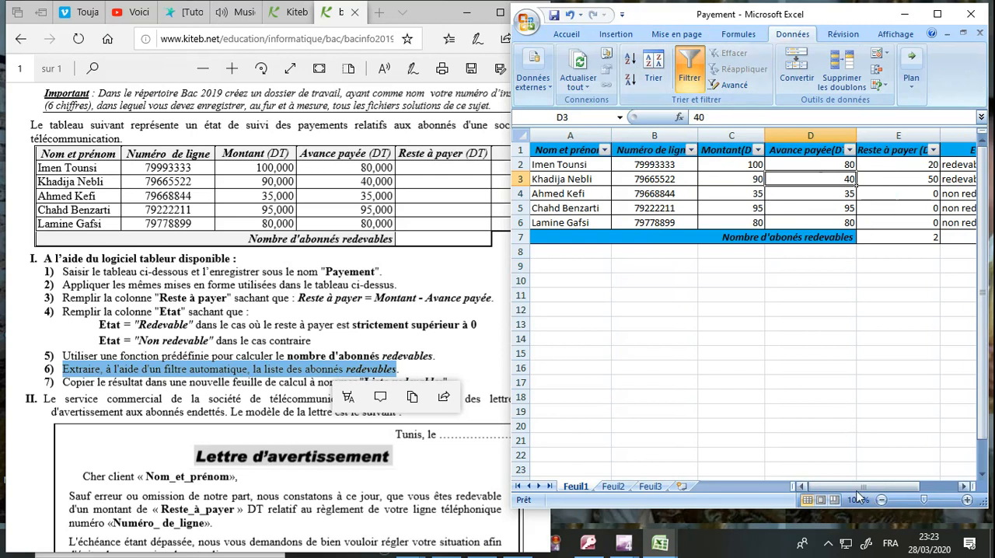
Step: Filter the "Etat" column to exclude "non redevable", keeping "redevable" and blanks
drag(860, 485, 884, 483)
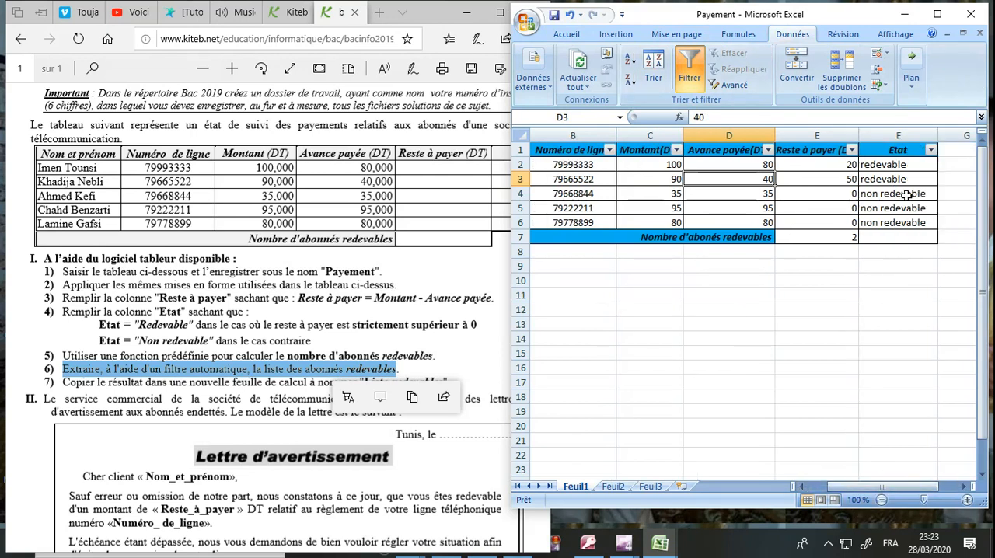
click(932, 150)
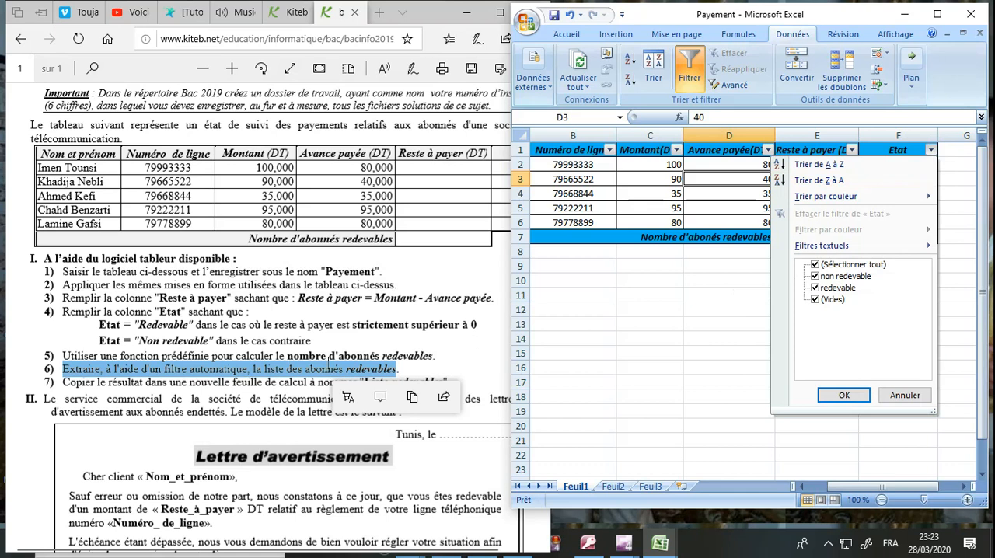
click(855, 278)
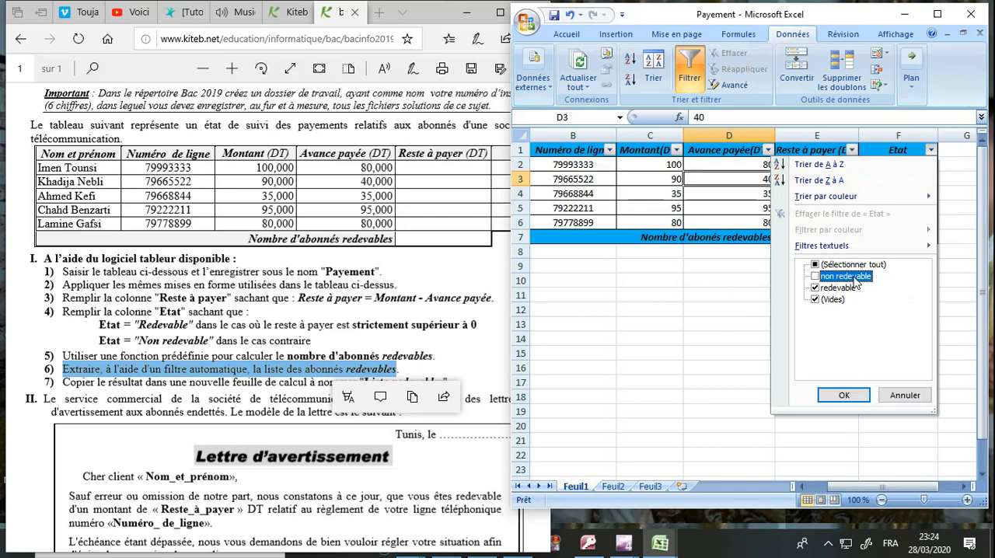
click(843, 396)
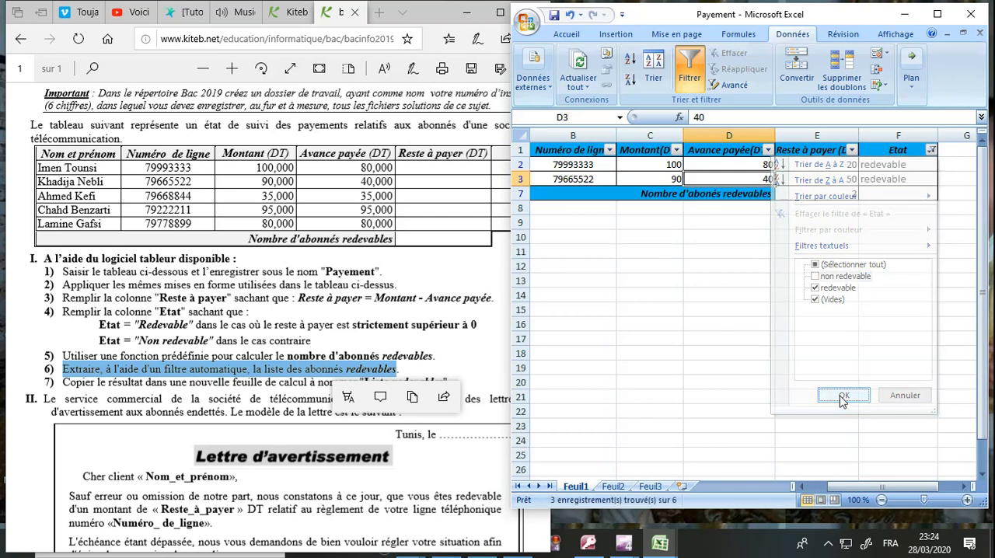
click(834, 323)
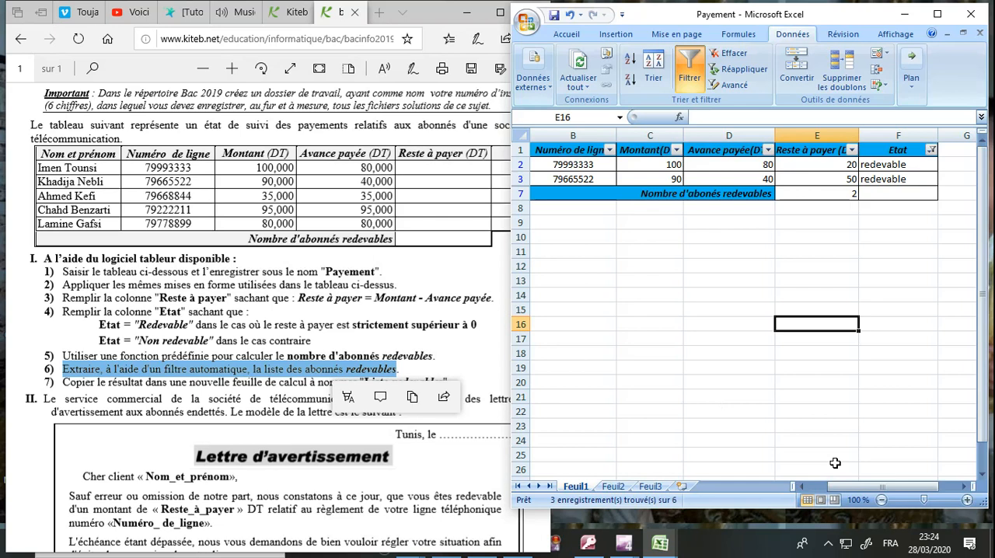
Step: Following the exam's instruction 7, copy the filtered header and subscriber rows of Feuil1, without the total row, to cell A1 of Feuil2
drag(854, 494, 831, 494)
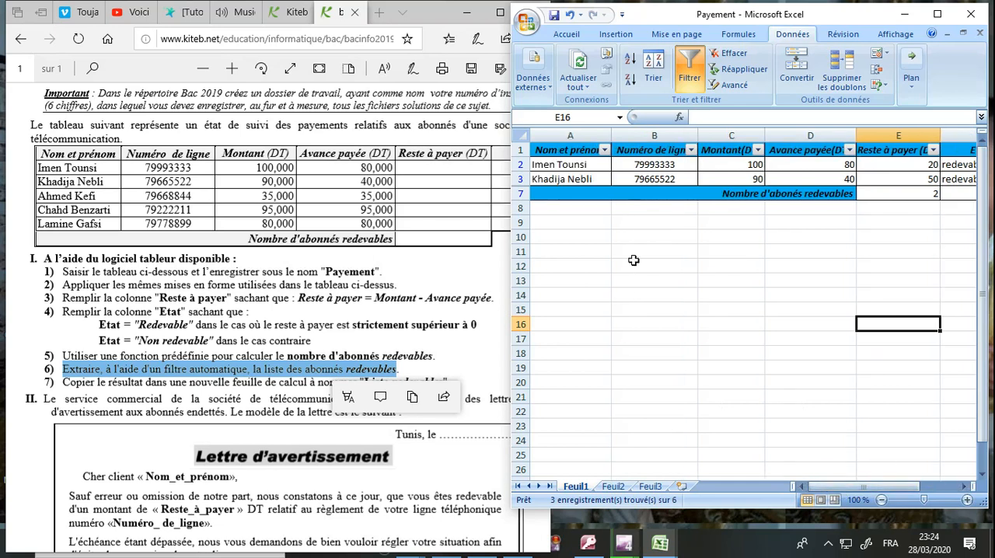
click(591, 148)
drag(591, 149, 830, 184)
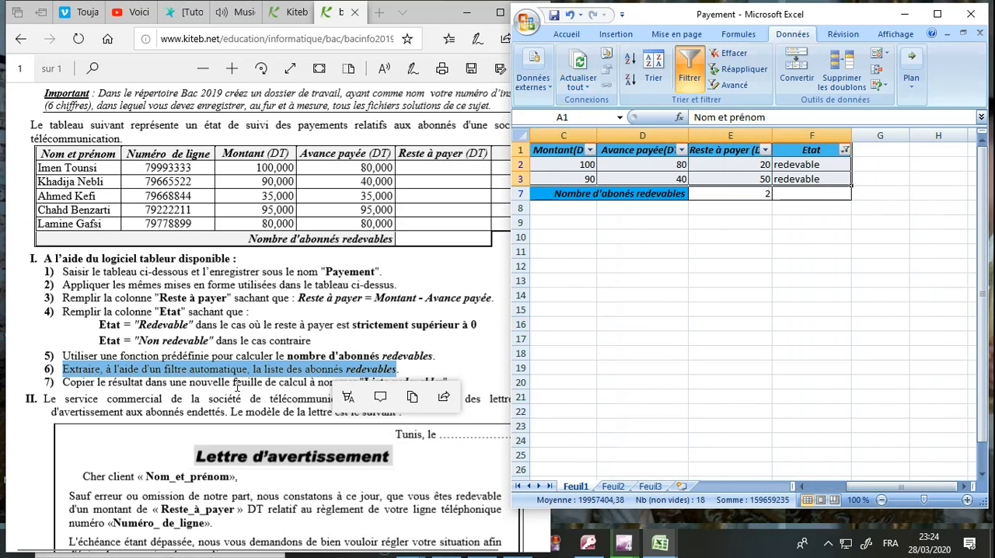
click(446, 357)
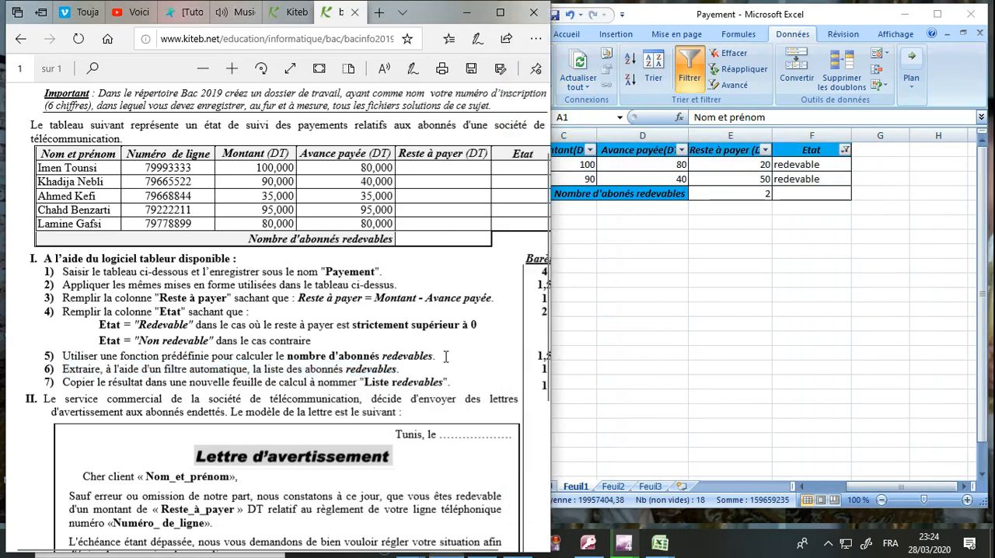
click(650, 297)
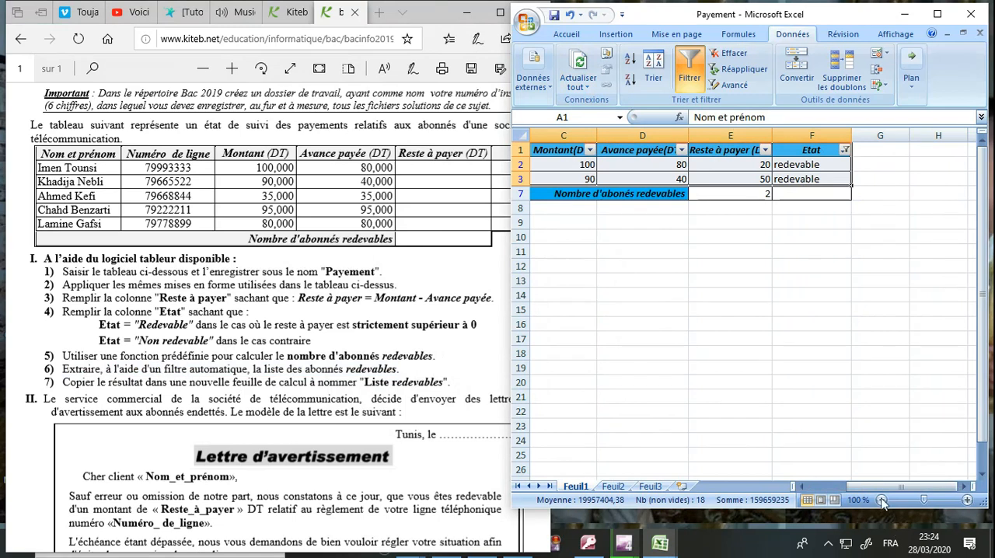
drag(881, 488, 831, 495)
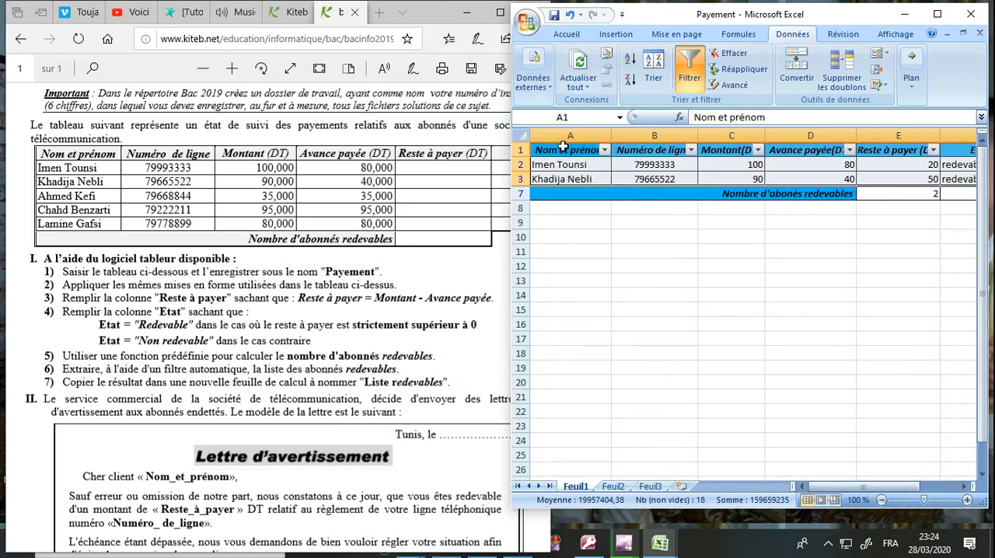
drag(572, 152, 960, 173)
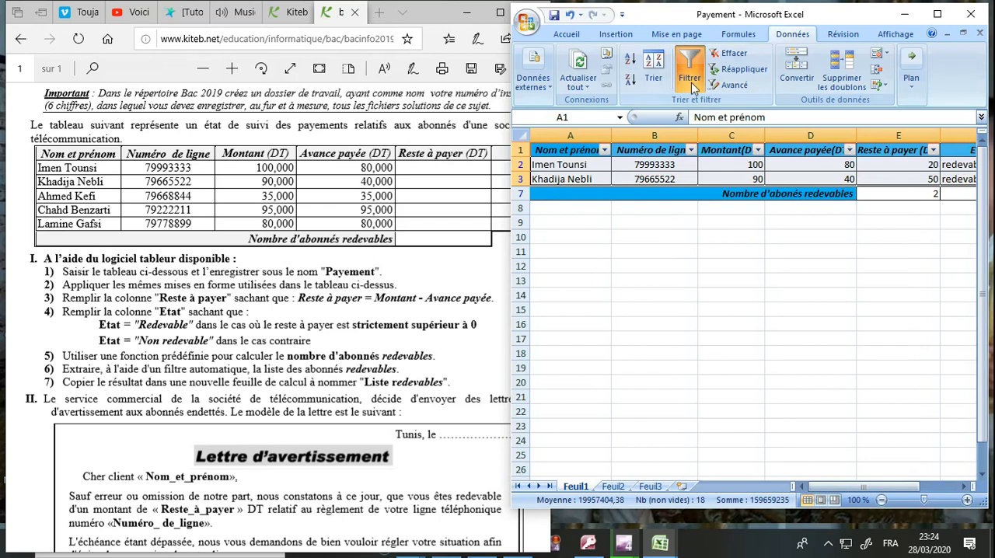
click(565, 39)
click(557, 70)
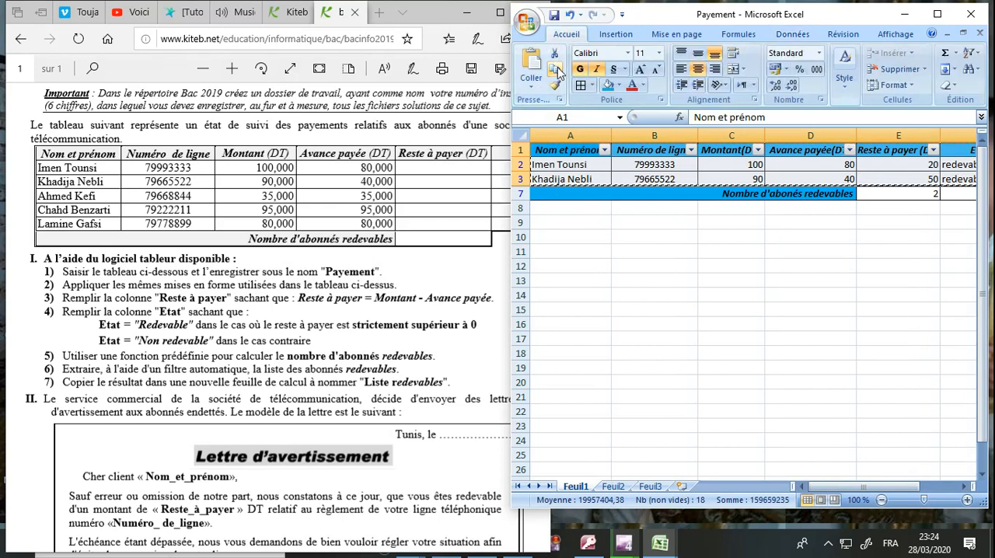
click(613, 486)
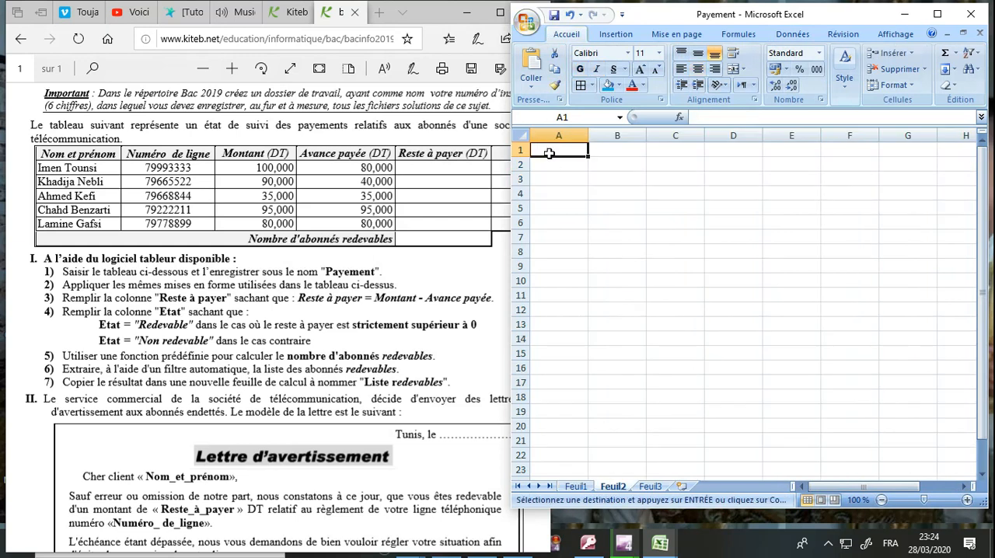
click(533, 64)
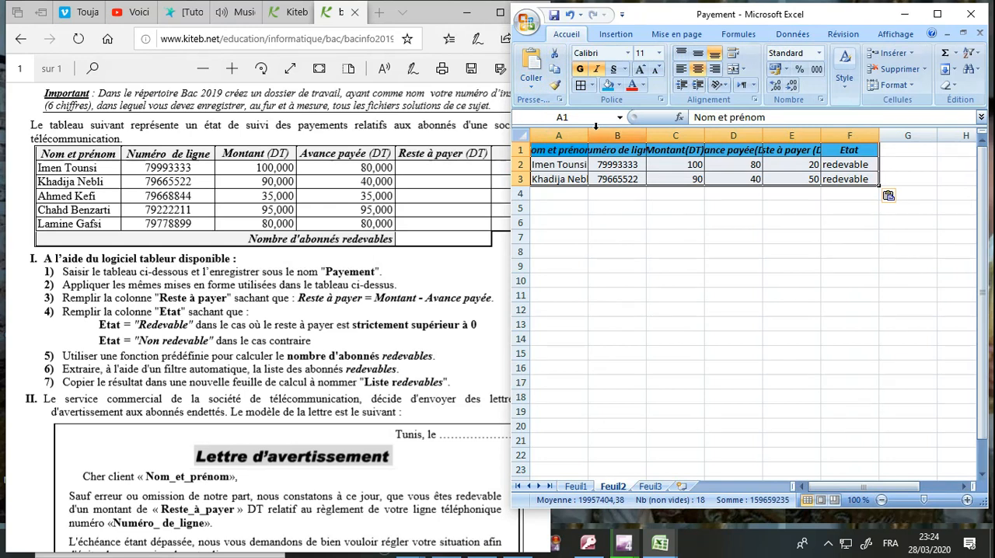
Step: Widen the columns of the pasted table on Feuil2 to fit the header texts
drag(589, 134, 621, 133)
drag(683, 134, 785, 133)
drag(844, 131, 952, 134)
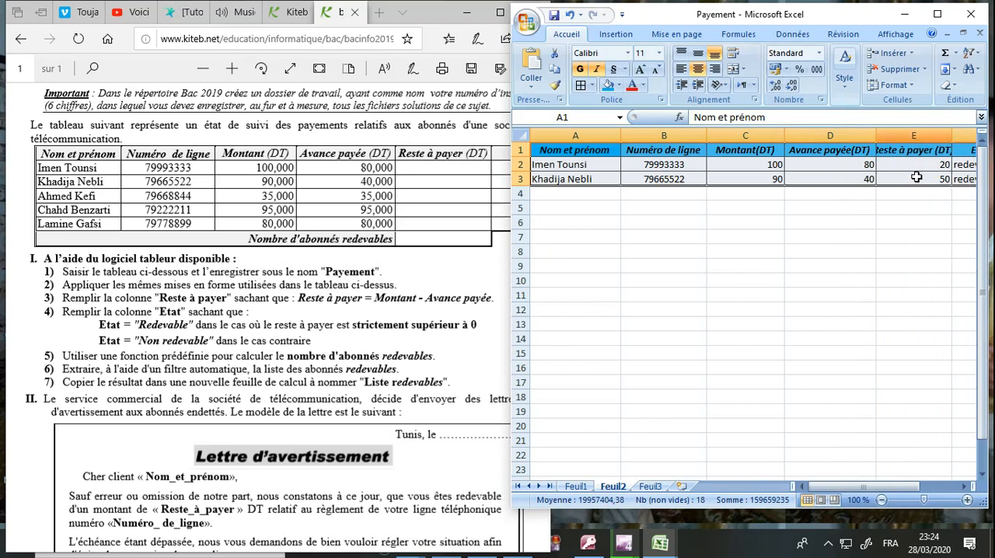
Step: Rename the sheet Feuil2 as "Liste redevables" and save the workbook
right_click(623, 491)
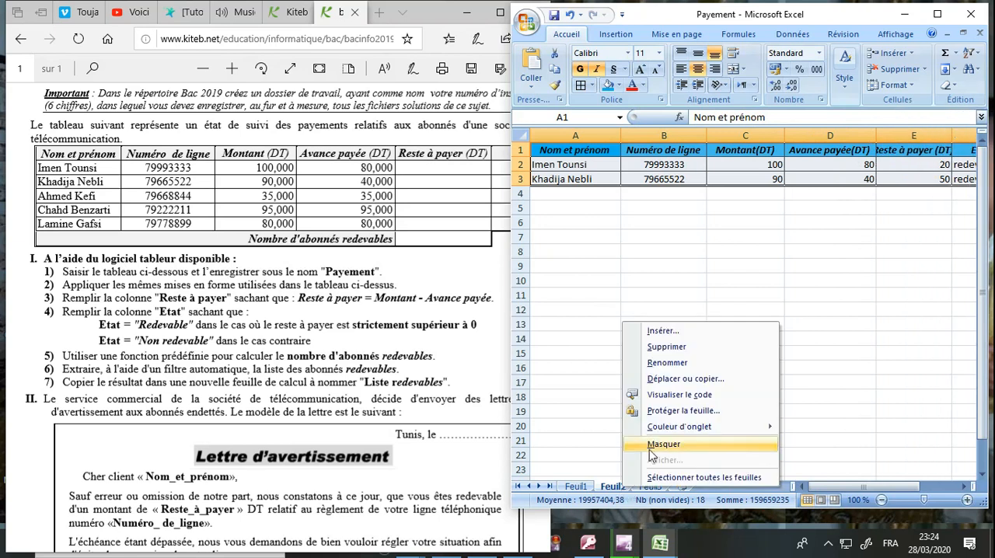
click(667, 363)
text(Liste)
text(re)
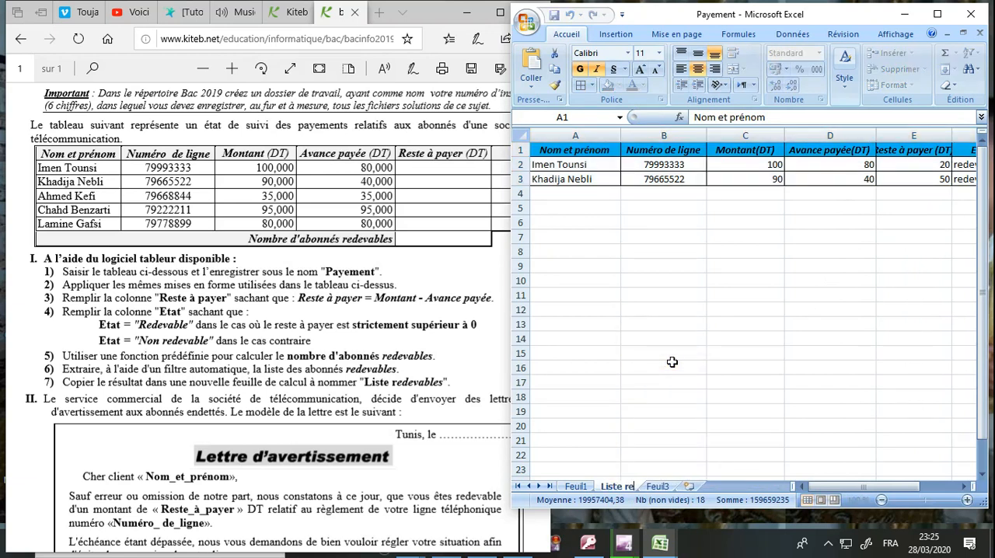
text(devables)
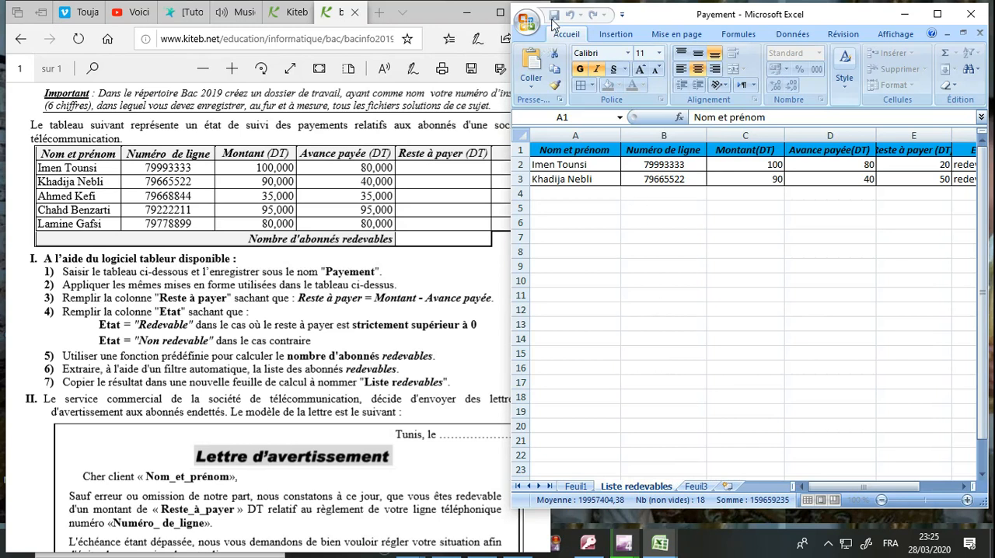
click(632, 293)
click(623, 264)
click(555, 17)
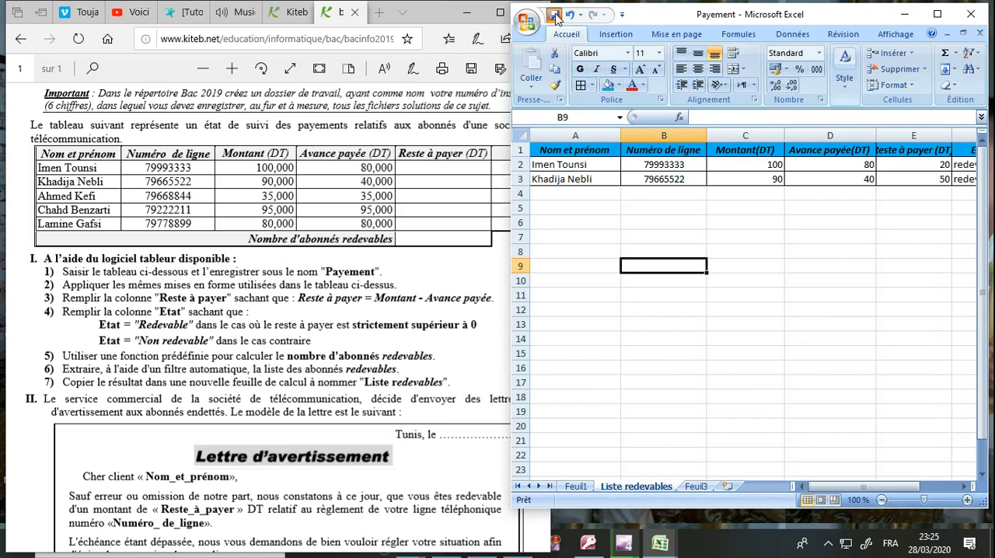
Step: Go back to Feuil1 and read part II of the exam, covering the warning letter model and its word-processing instructions
click(576, 486)
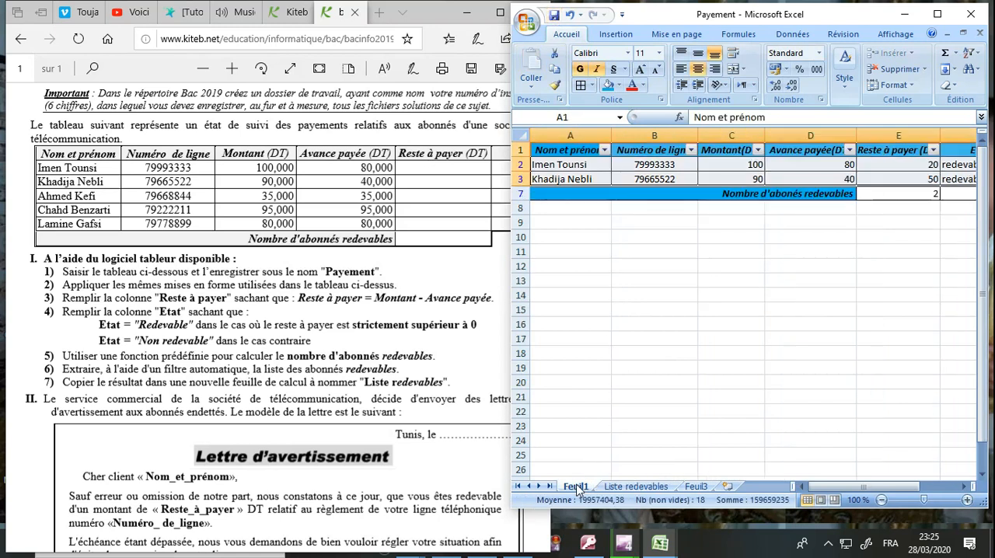
click(855, 262)
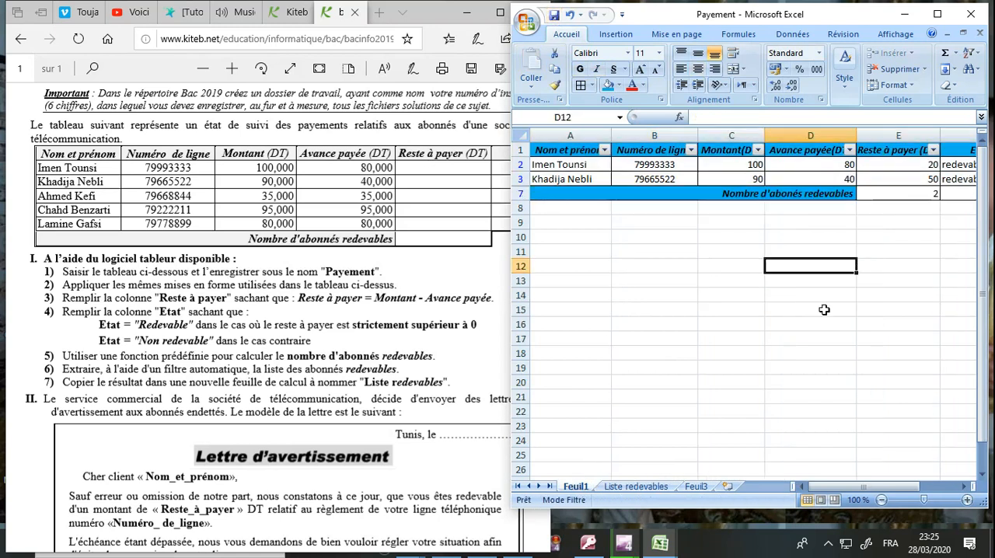
click(231, 420)
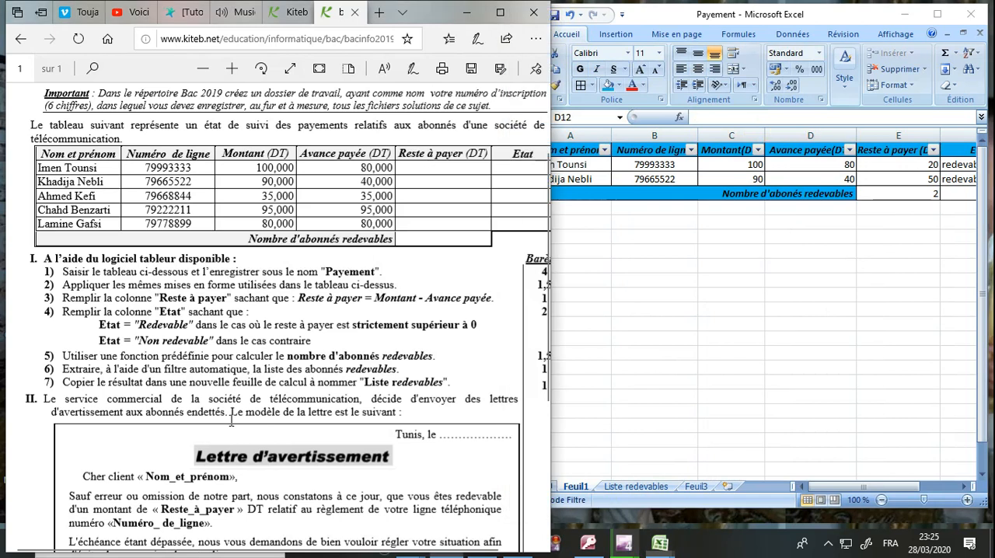
scroll(231, 420, down, 2)
scroll(231, 420, down, 5)
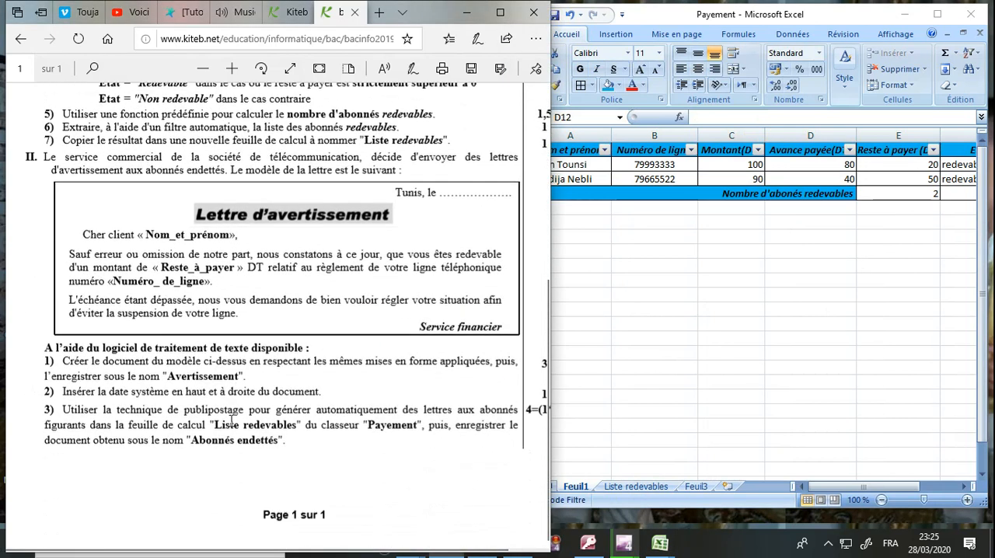
drag(57, 156, 466, 172)
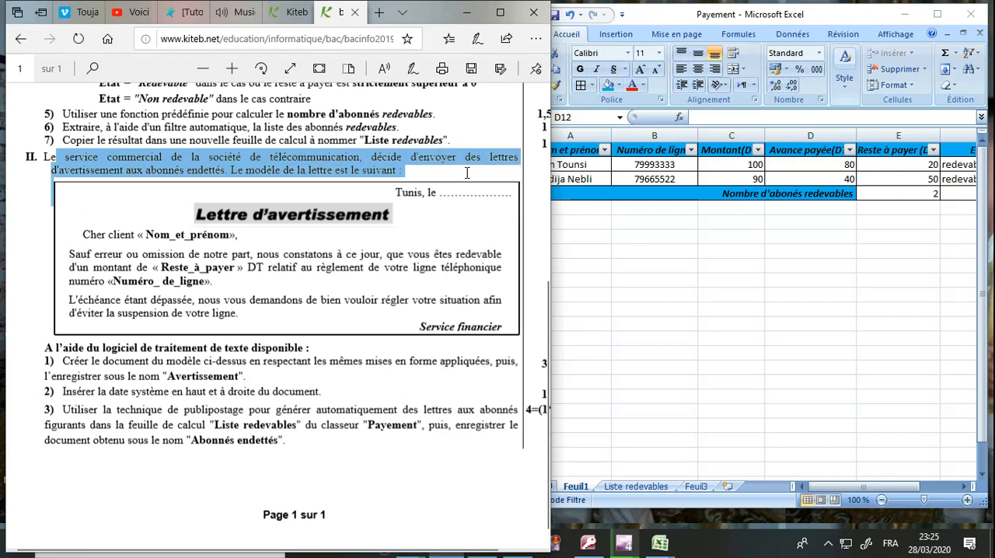
click(286, 248)
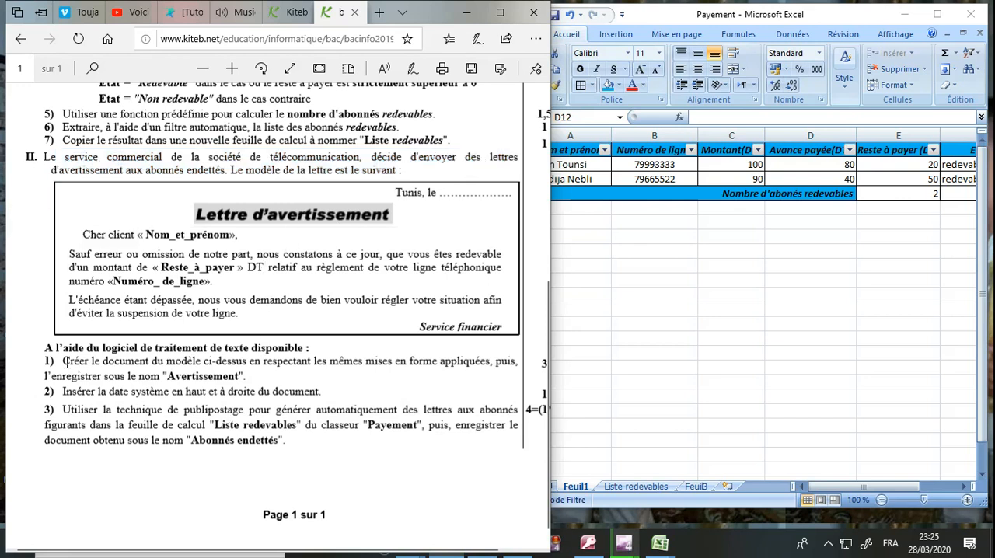
drag(46, 348, 289, 348)
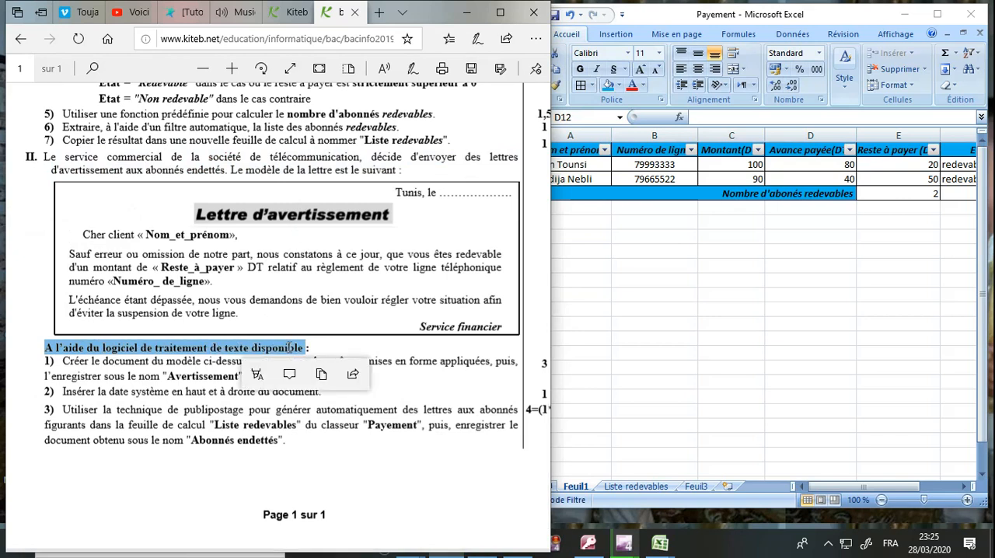
click(231, 404)
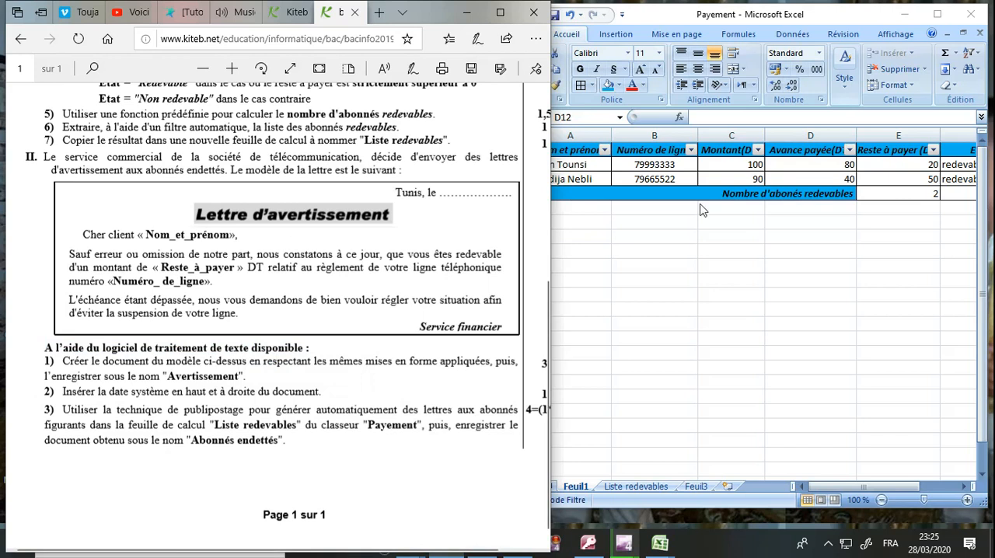
Step: Minimize the Excel and browser windows and open Microsoft Office Word 2007 from the desktop
click(731, 218)
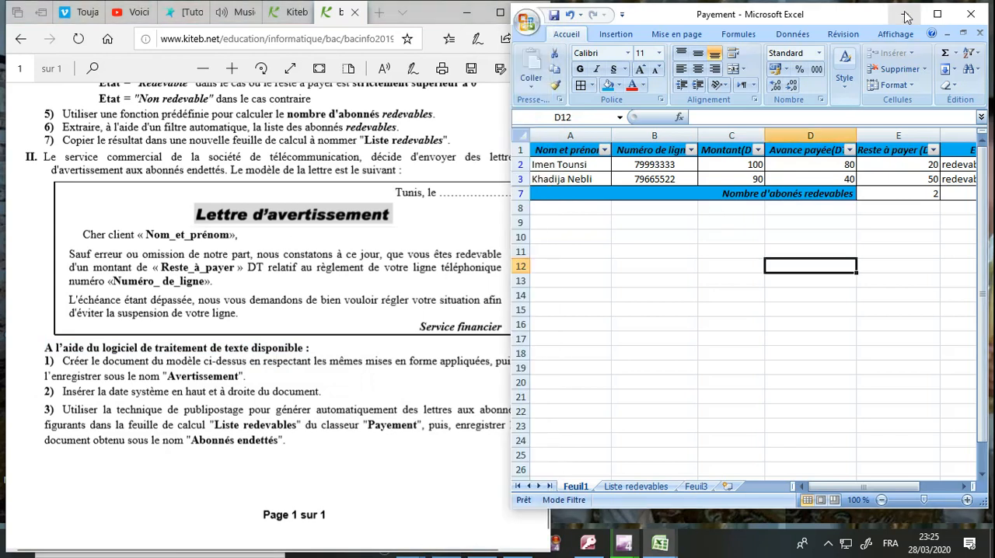
click(905, 15)
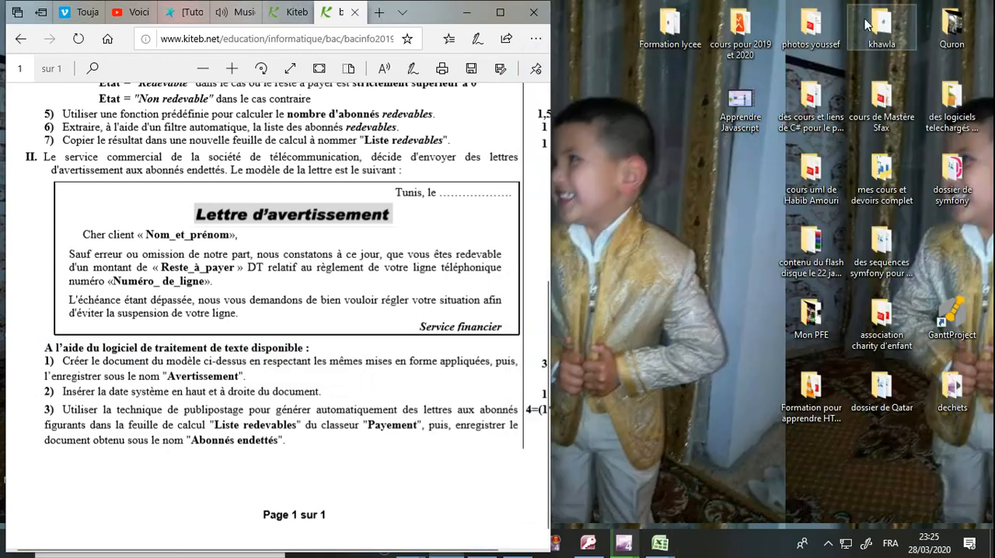
click(473, 11)
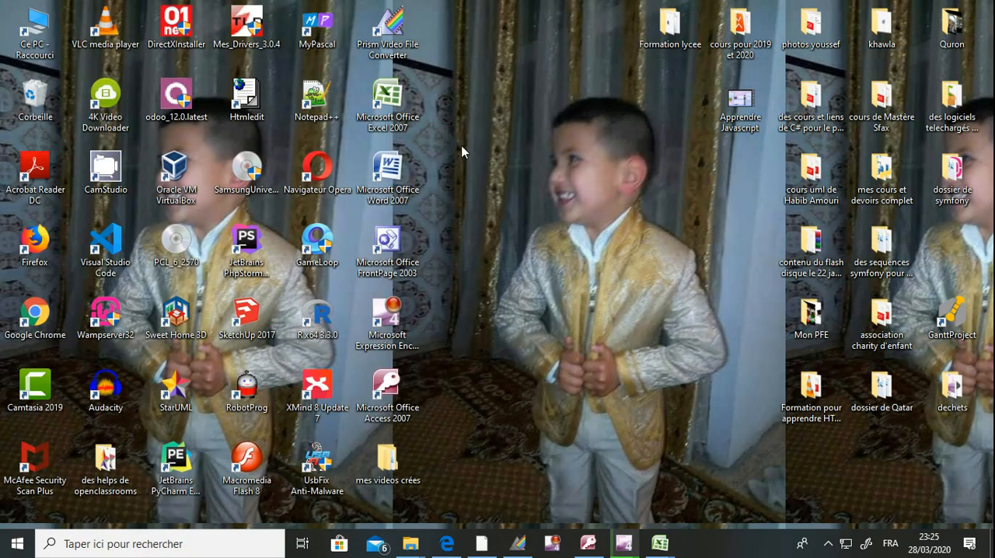
click(409, 199)
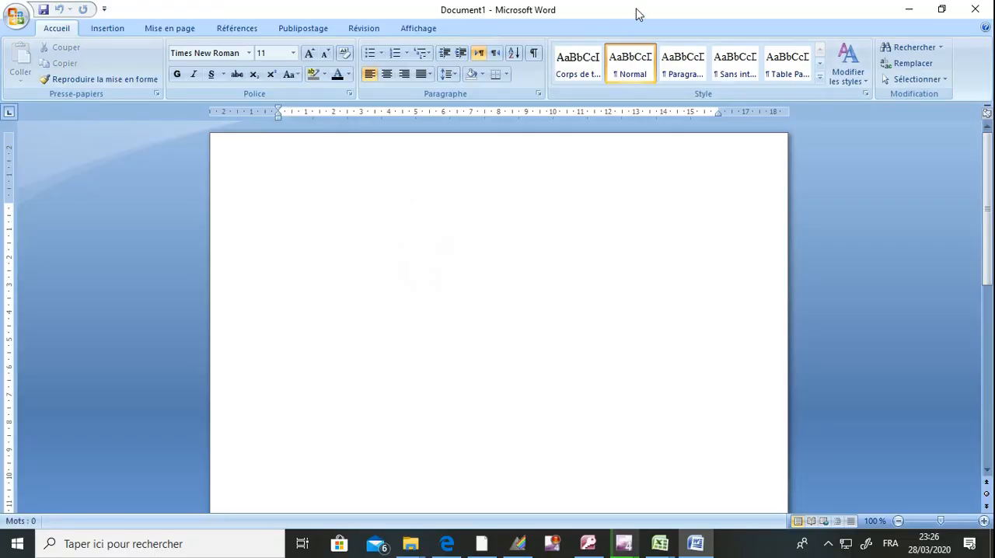
Step: Restore the Word window to a smaller size and place it beside the exam page so the letter model stays readable
double_click(638, 14)
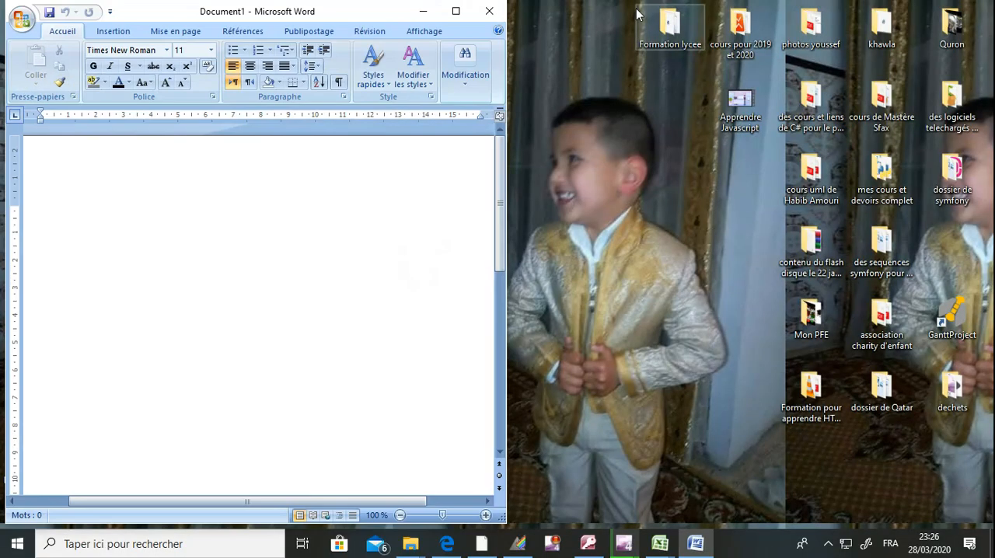
right_click(350, 15)
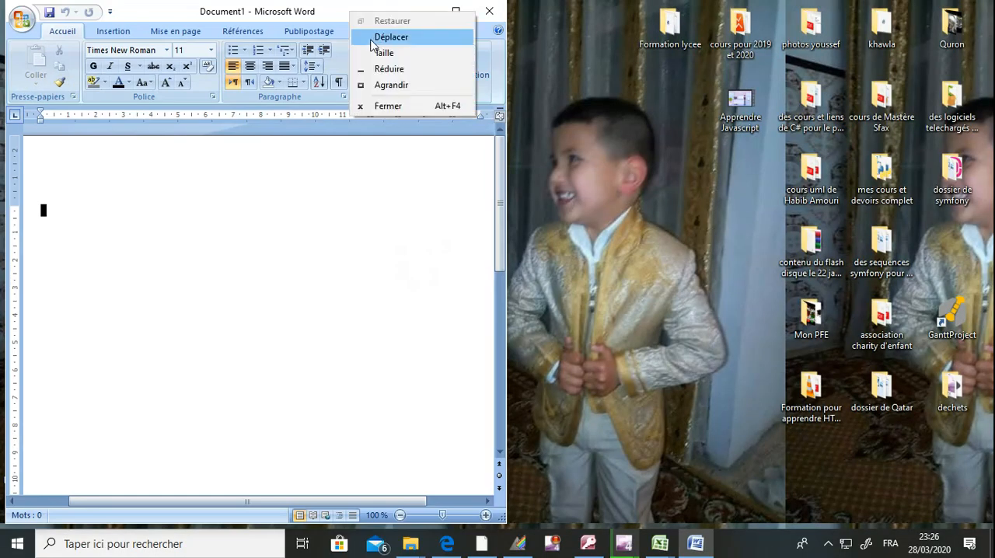
click(372, 37)
drag(284, 7, 744, 14)
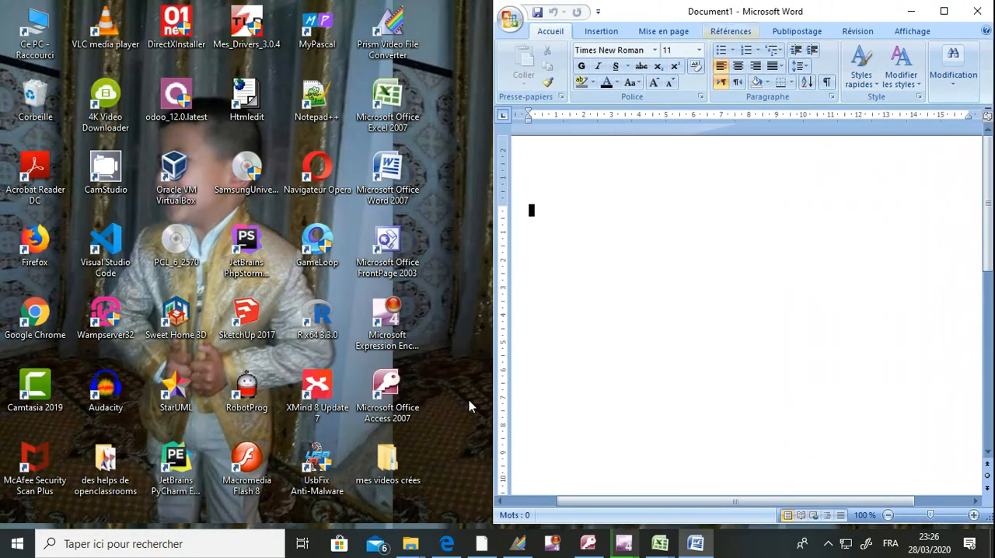
click(448, 546)
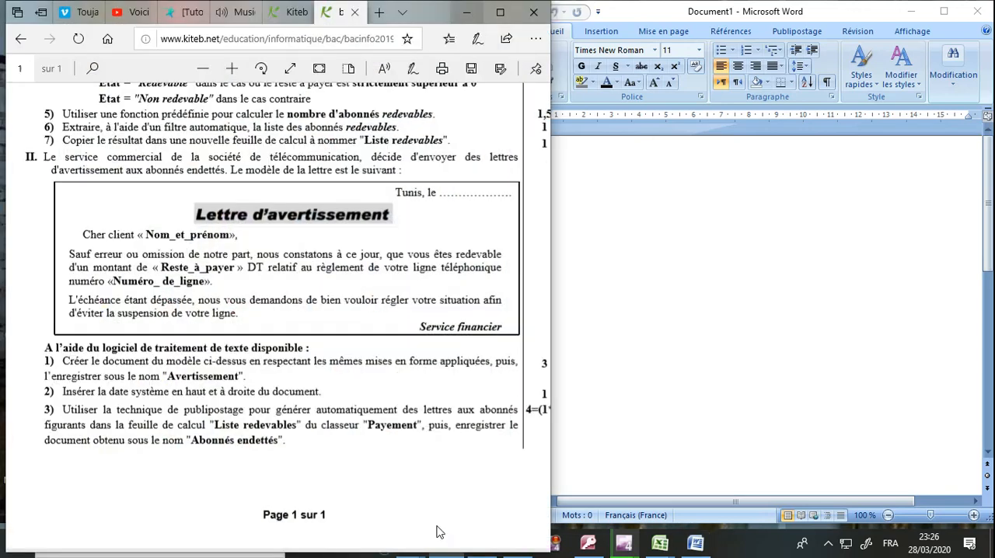
click(613, 222)
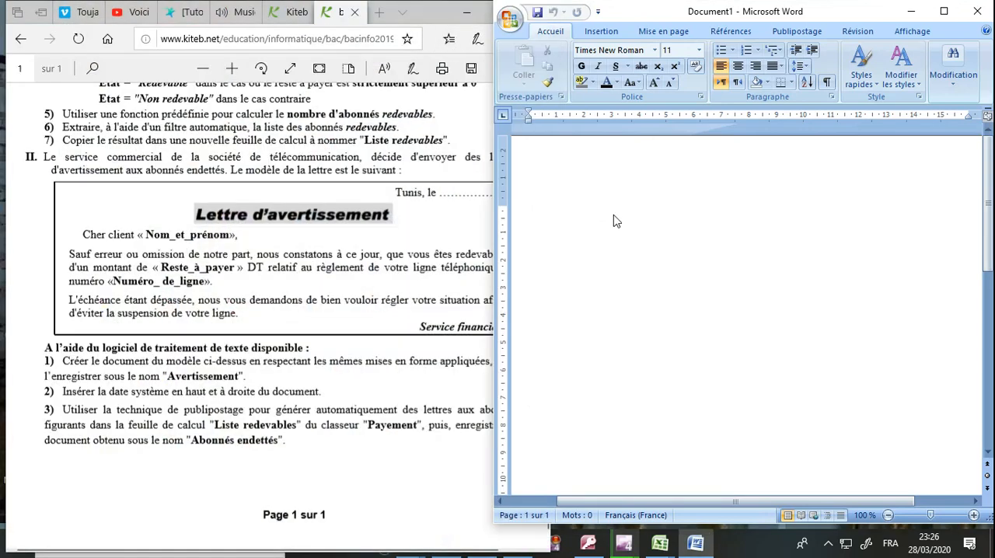
drag(495, 255, 529, 255)
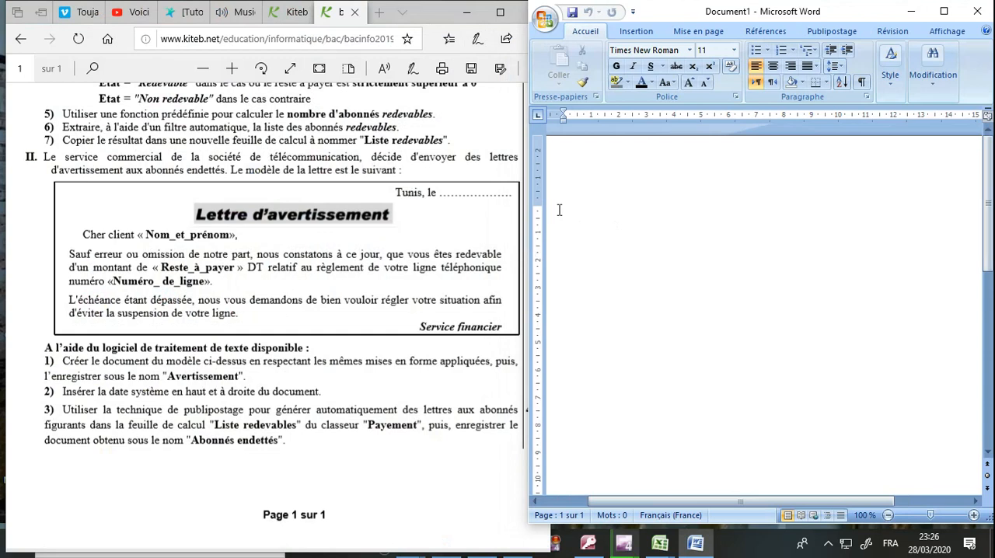
Step: Write the letter's first two lines in the blank document: "Tunis le" followed by a dotted line, and "Lettre d'avertissement"
text(T)
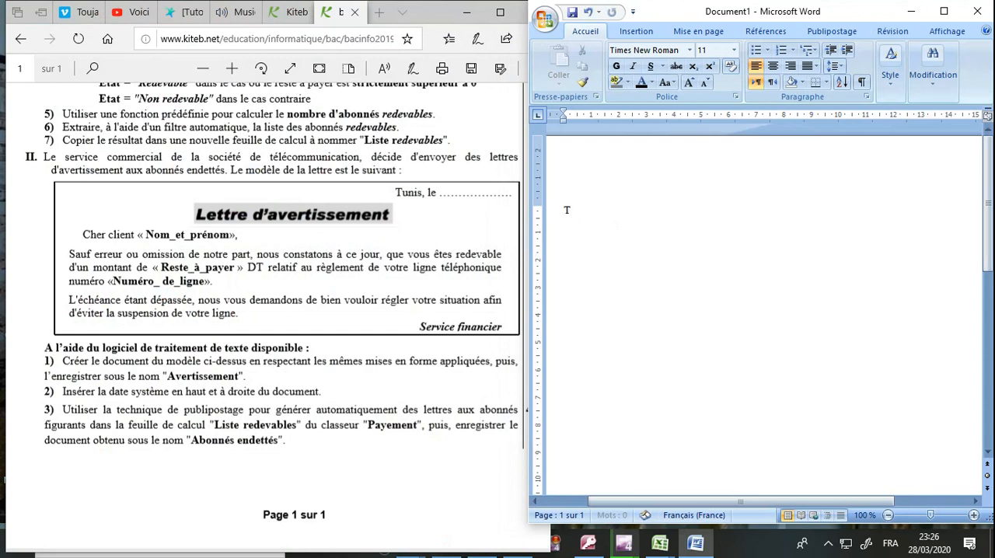
text(unis le ....................)
key(Return)
text(Lettt)
key(BackSpace)
text(re d)
text('avertissme)
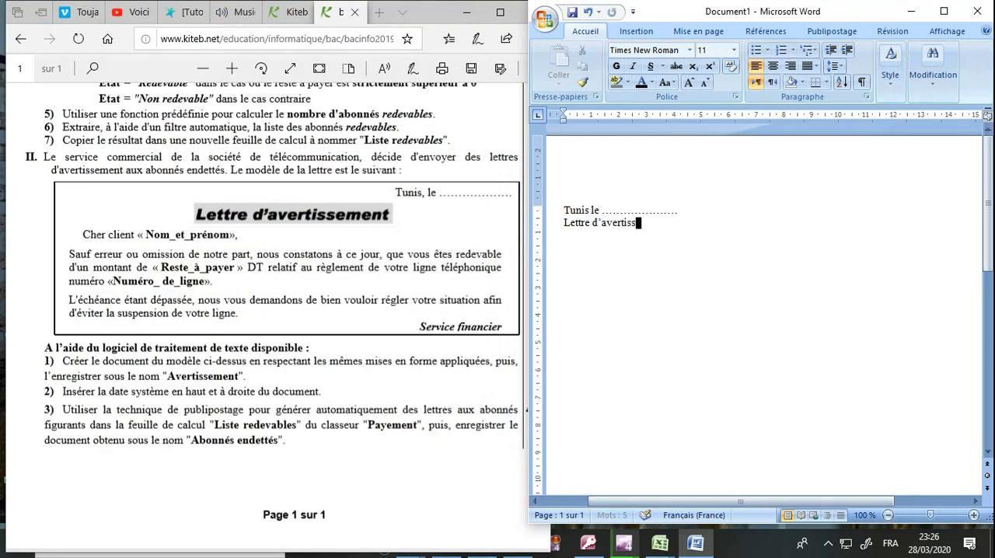
key(BackSpace)
key(BackSpace)
text(ement )
text(C)
Step: Add the salutation line "Cher client « Nom_et_prénom »" below the letter's title
key(BackSpace)
text(Cher client « )
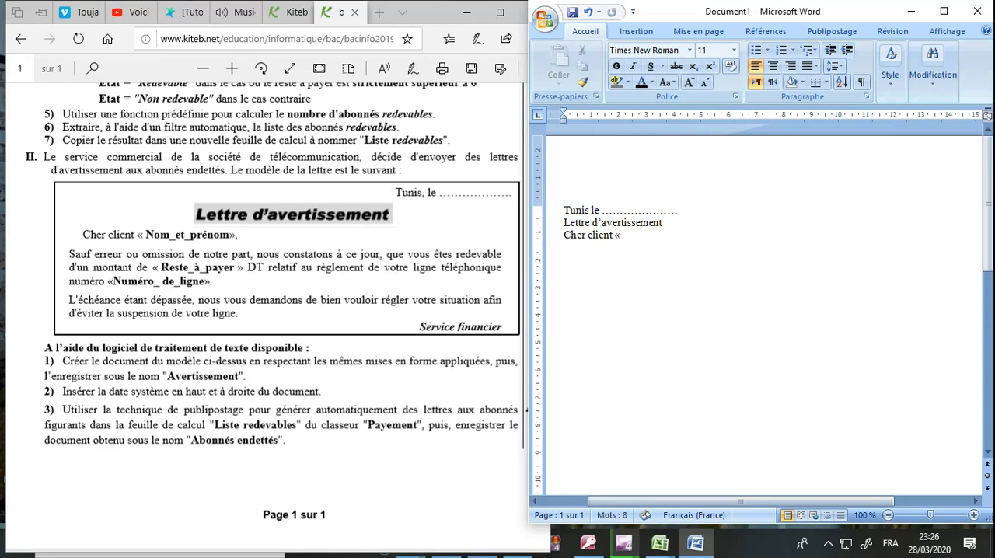
text(Nom)
text(_et_p)
text(ré)
text(nom")
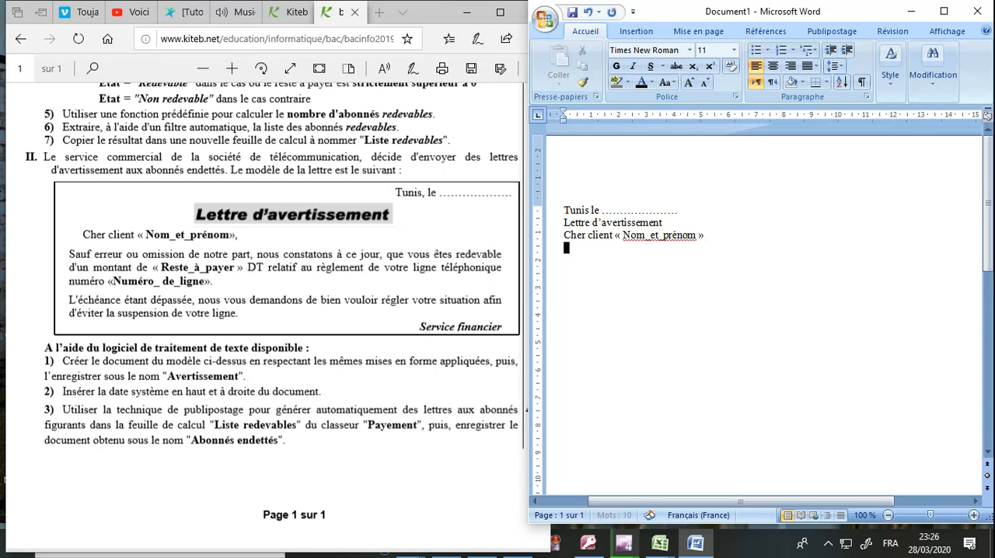
Step: End the salutation line with a comma and start the body paragraph below it with "Sauf erreur ou omission de notre part,"
key(BackSpace)
text(",)
key(Return)
text(Sauf erreur ou omission de notre)
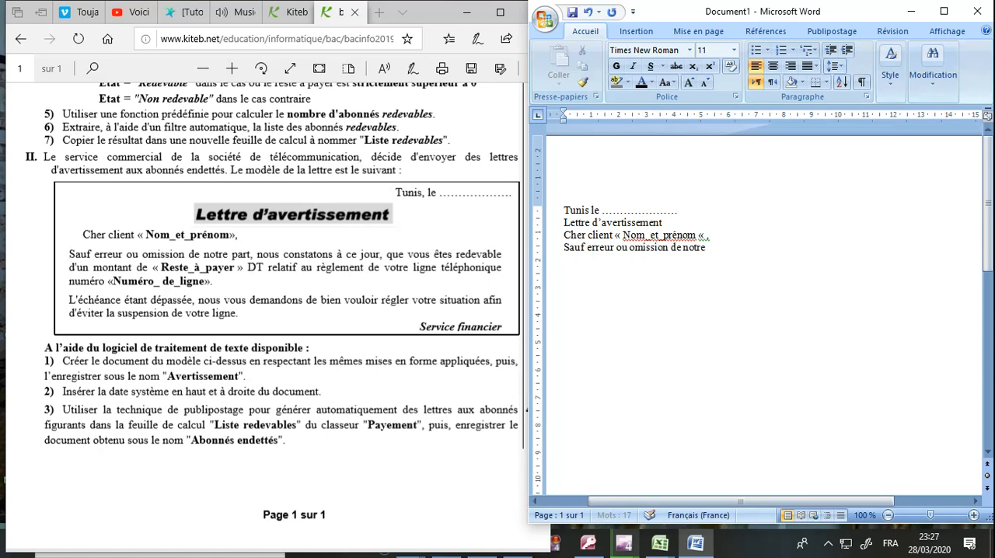
text( part, nous constatons)
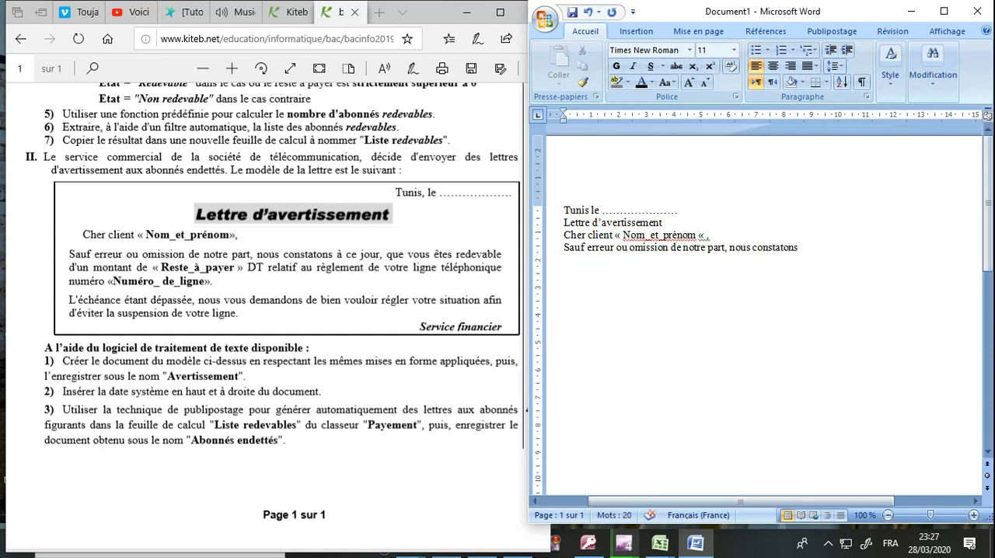
text( à)
text( ce jour)
text(,)
text( que vous et)
text(es red)
text(evable)
text( d'un mon)
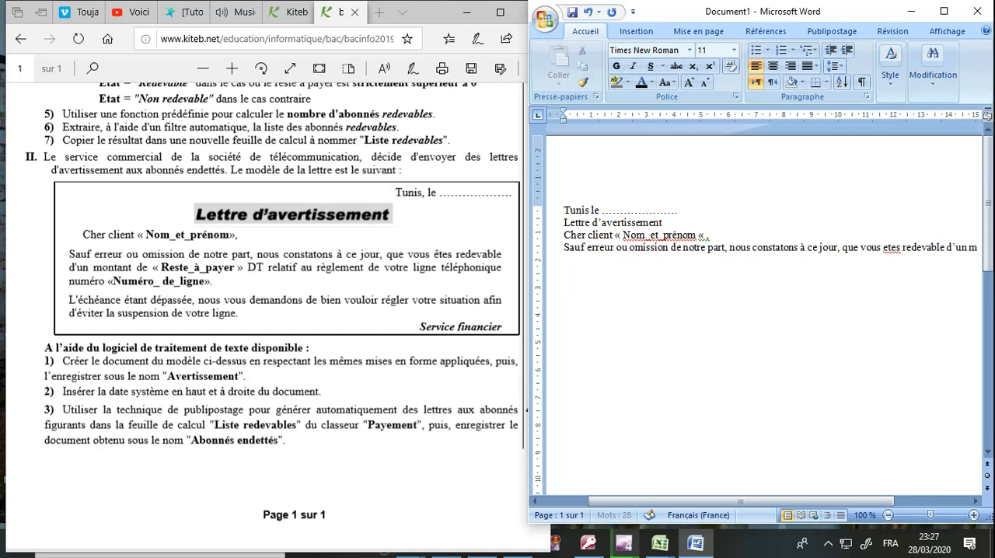
text(tant)
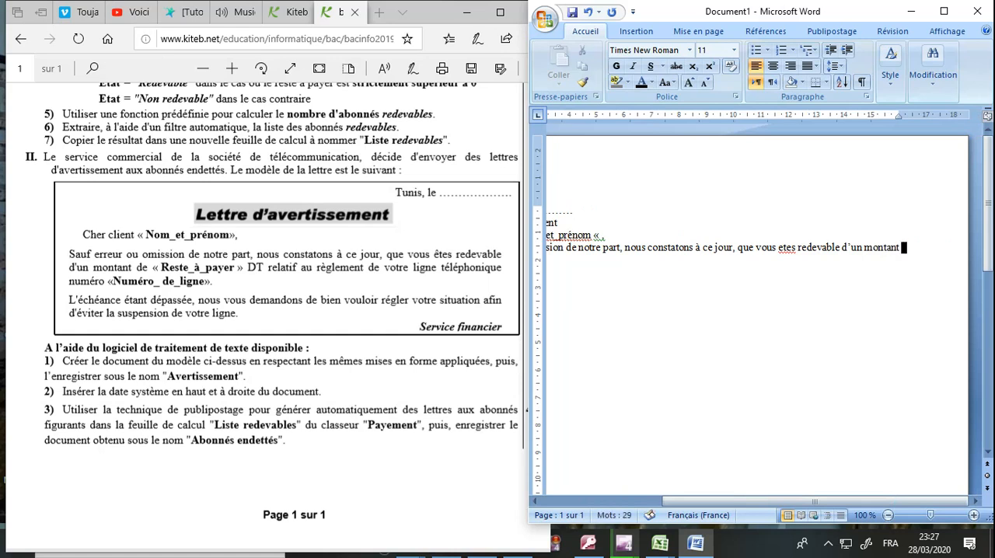
text( de «rest )
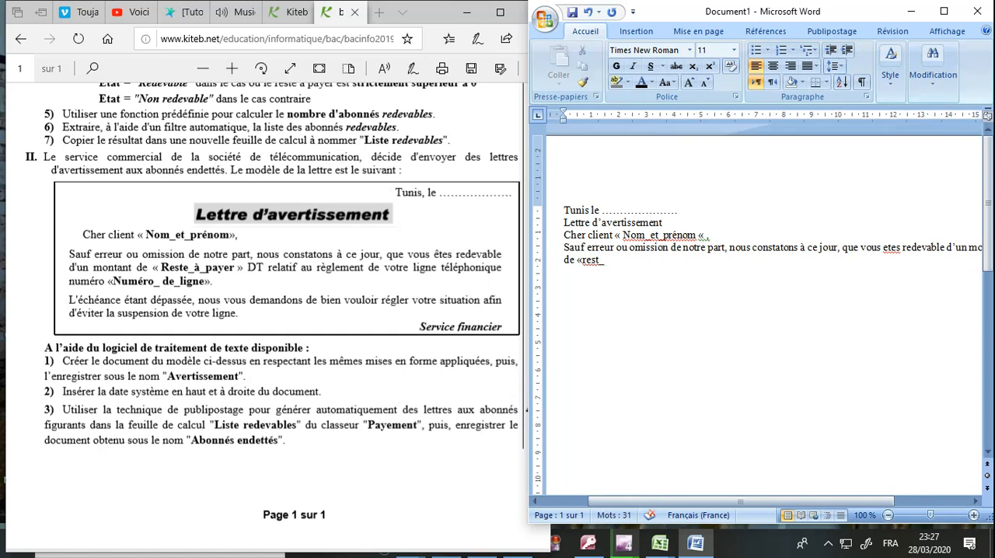
text(à_payer » DT)
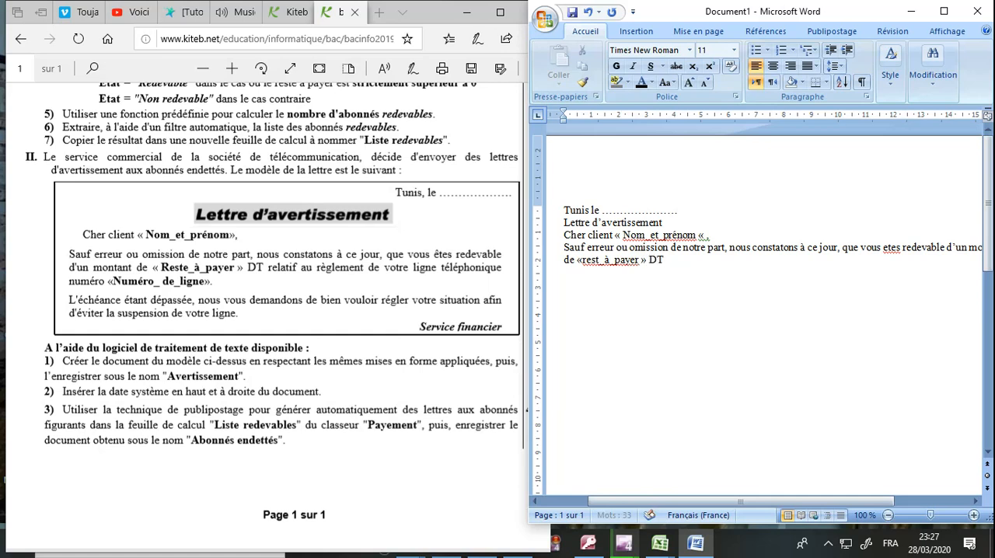
text( relatif au règlement)
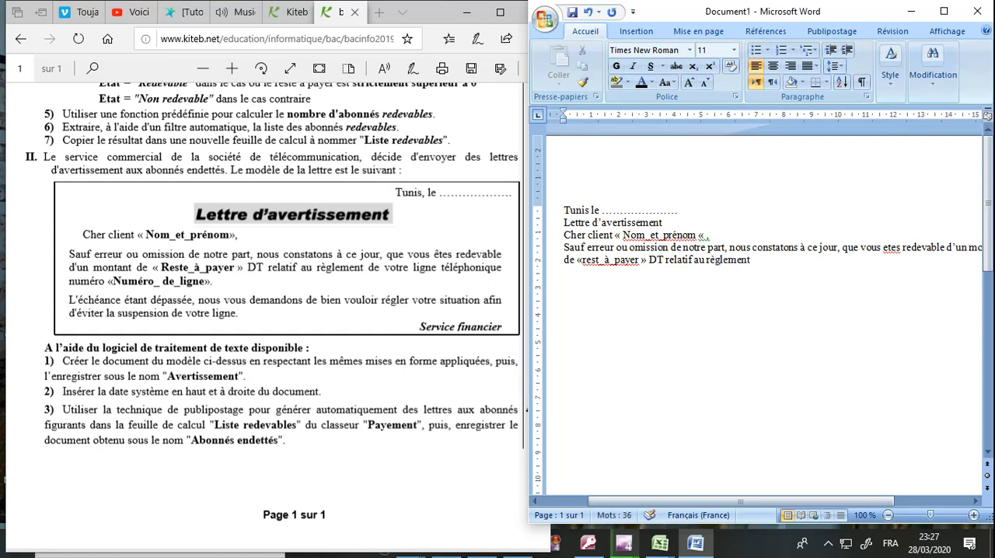
text( de votre ligne té)
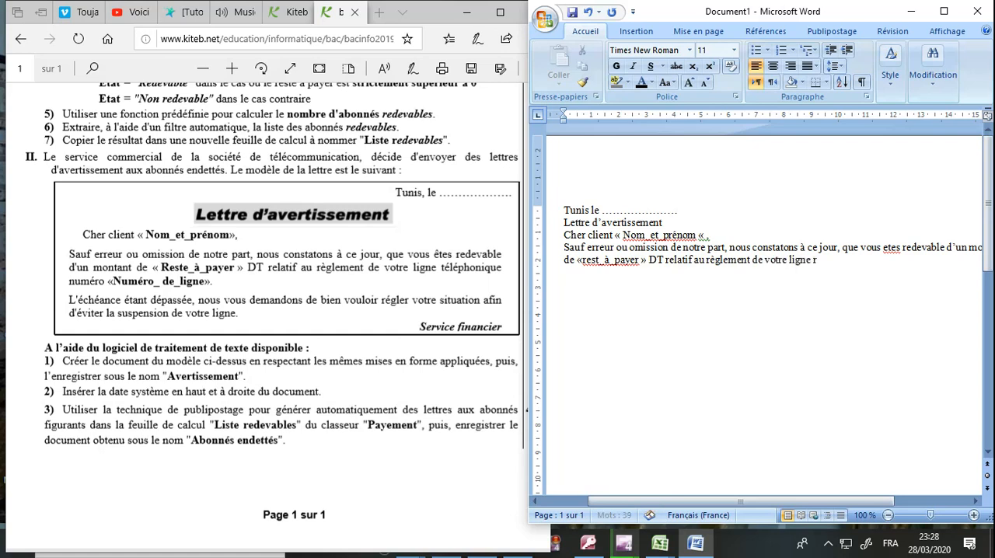
text(léphonique)
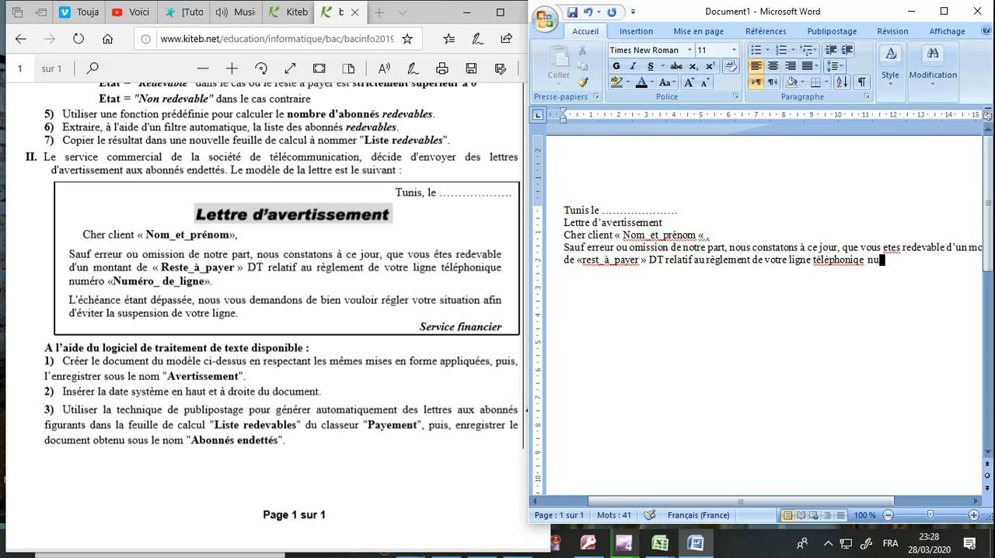
text( numéro « Numéro)
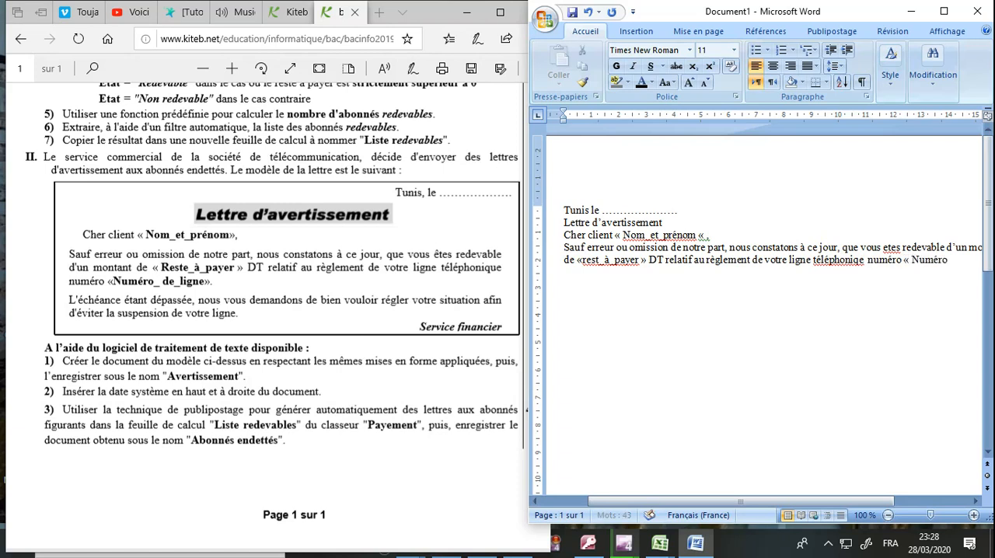
text(_de_lig)
Step: Finish the first body paragraph with "numéro « Numéro_de_ligne »"
text(ne ».)
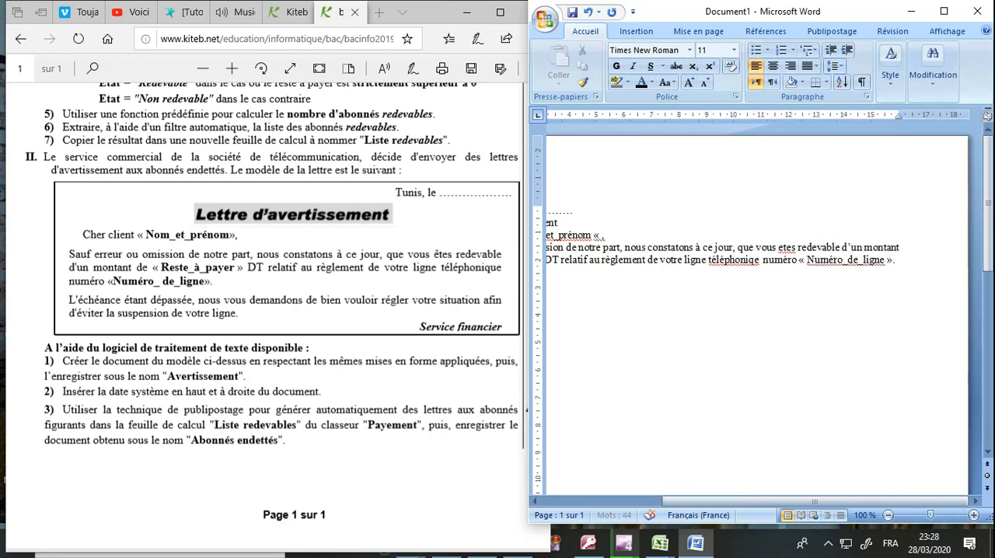
Step: Start a second body paragraph with "L'échéance étant dépassé"
key(Return)
text(L’)
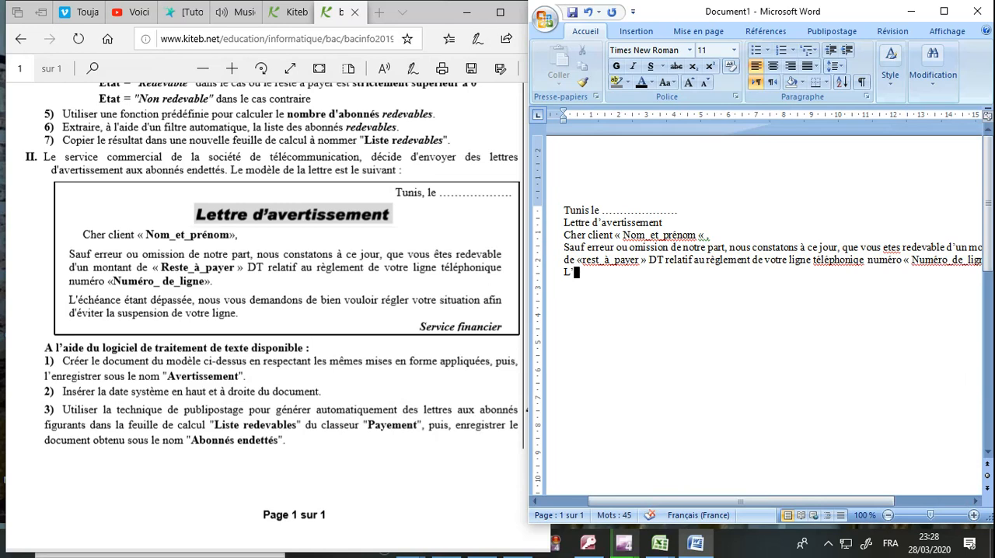
text(éc)
text(hance)
key(BackSpace)
key(BackSpace)
key(BackSpace)
key(BackSpace)
text(éance étan)
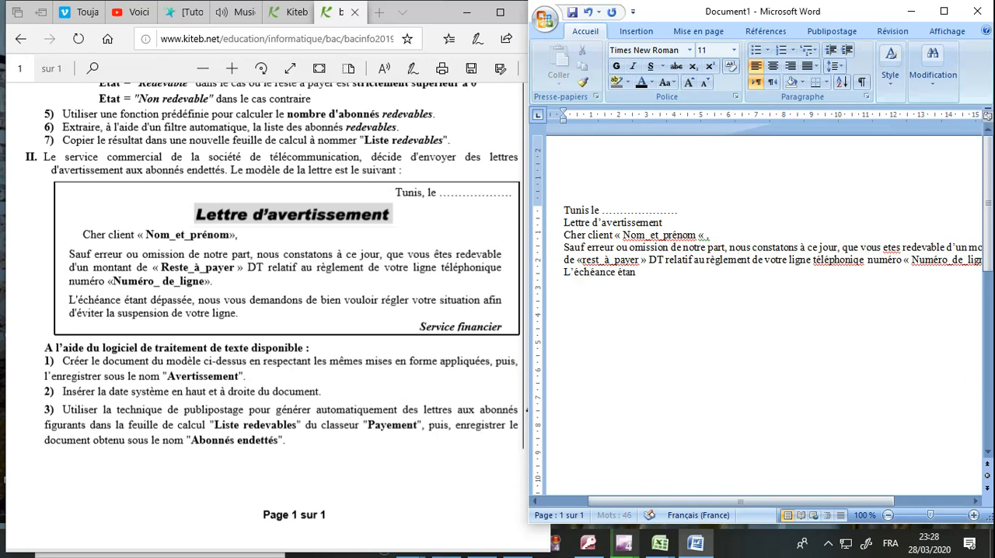
text(t dépassé)
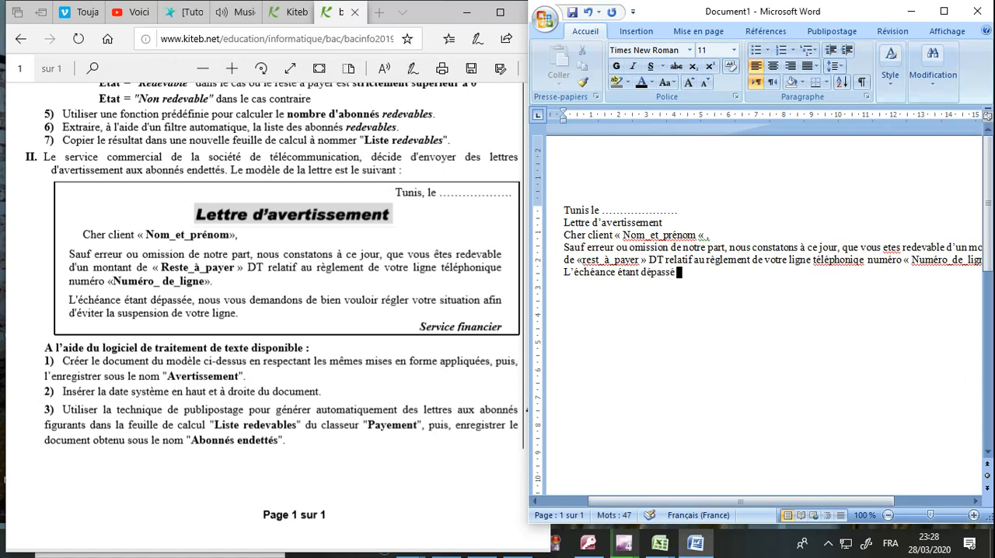
text(, nous vous demandons)
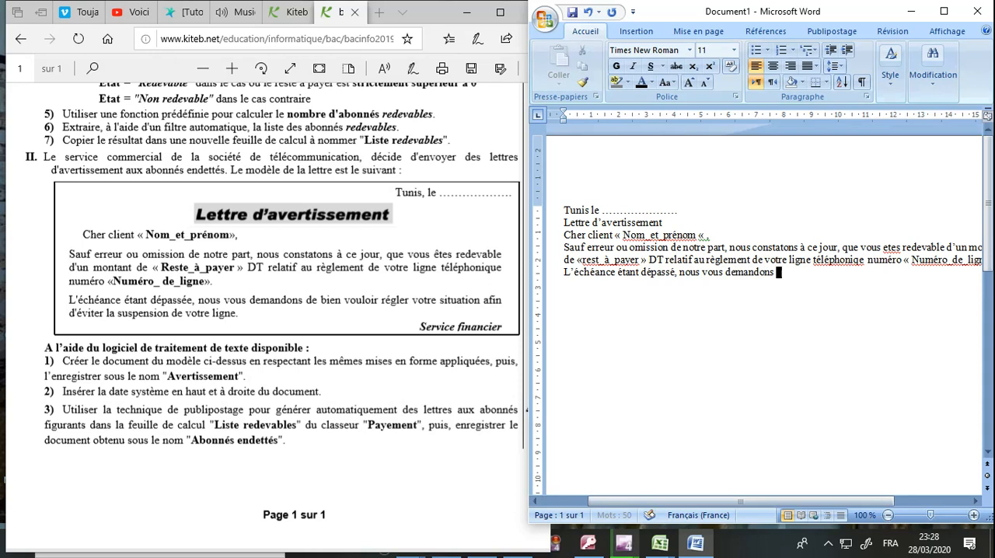
text( de bie vouloir rég)
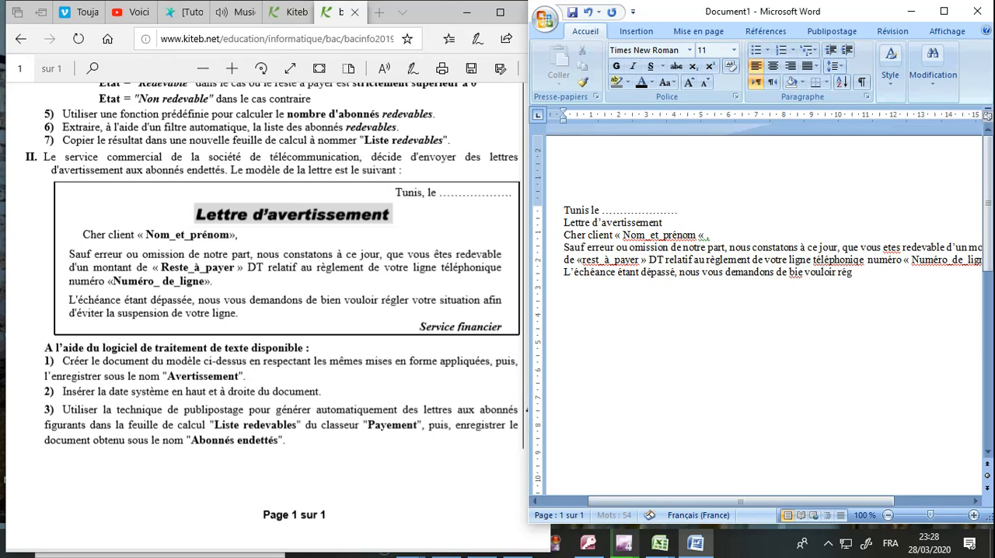
text(ler votre sit)
text(uation a)
text(fin d)
text('éviter)
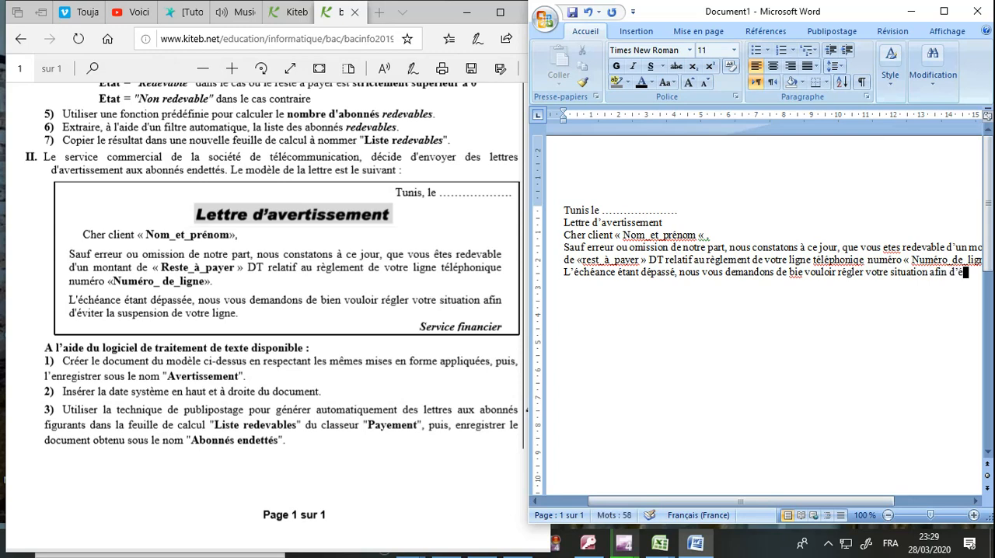
text( la suppres)
text(sion de v)
text(otre)
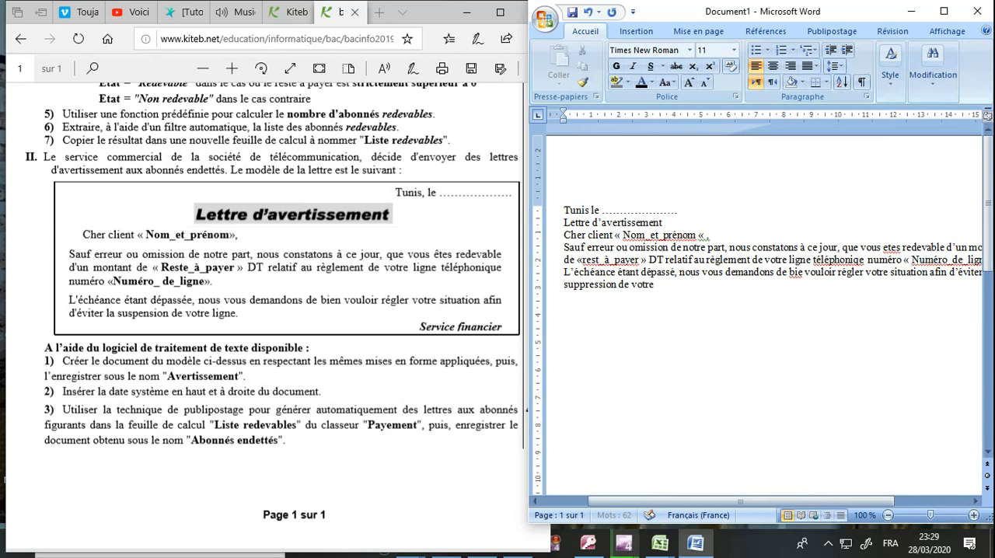
text( ligne.)
Step: Add the signature line "Service financier" below the second paragraph, correcting its spelling
key(Return)
text(Serv)
text(ice fina)
text(cien)
key(BackSpace)
text(r)
key(Left)
key(Left)
key(Left)
key(Left)
text(n)
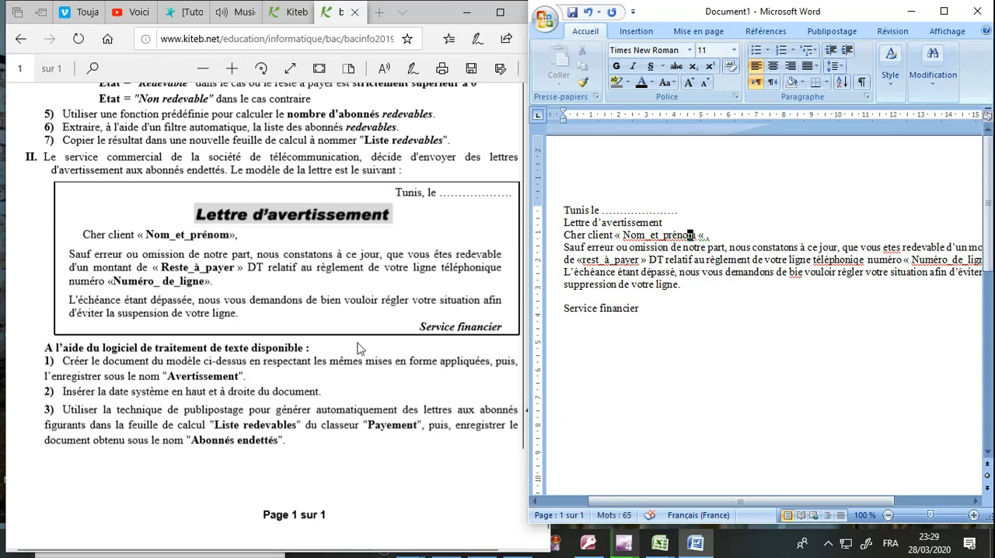
Step: Check the exam's formatting instruction and right-align the "Tunis le" line of the letter
click(246, 360)
drag(225, 362, 440, 360)
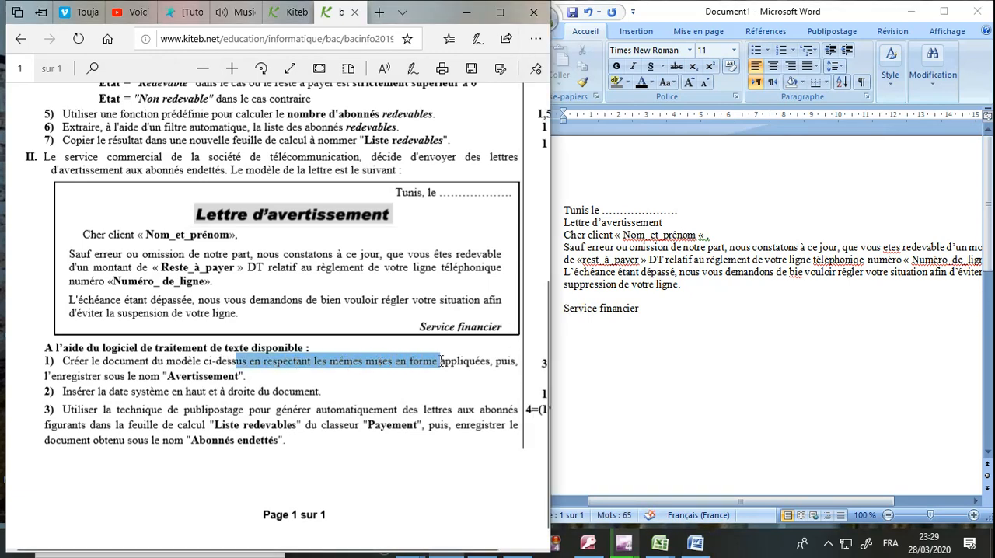
click(722, 309)
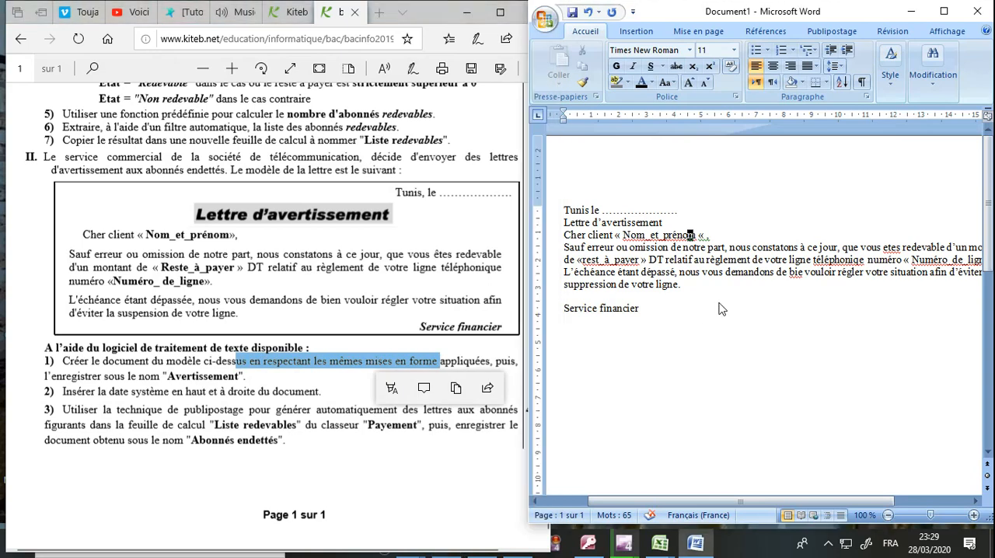
drag(674, 222, 593, 210)
drag(683, 211, 574, 205)
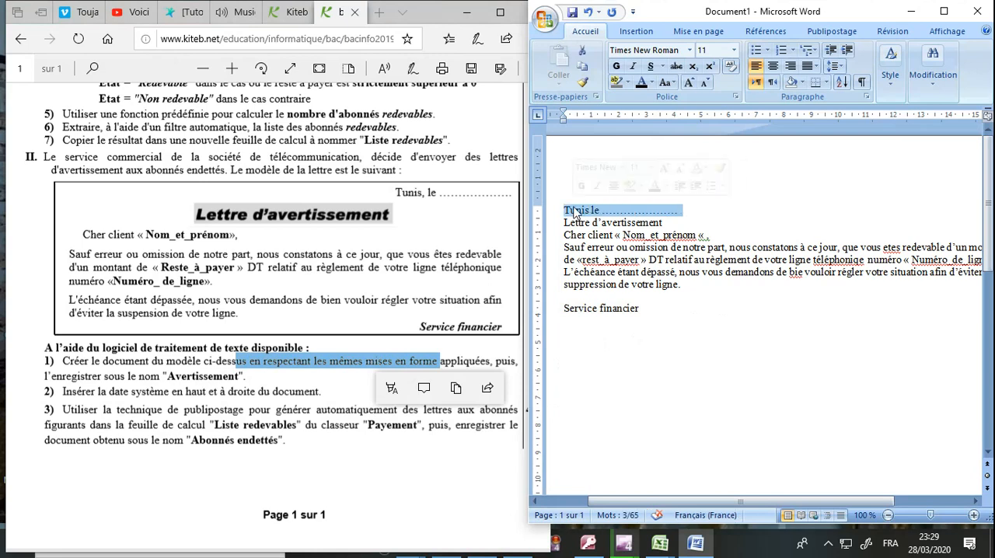
click(791, 67)
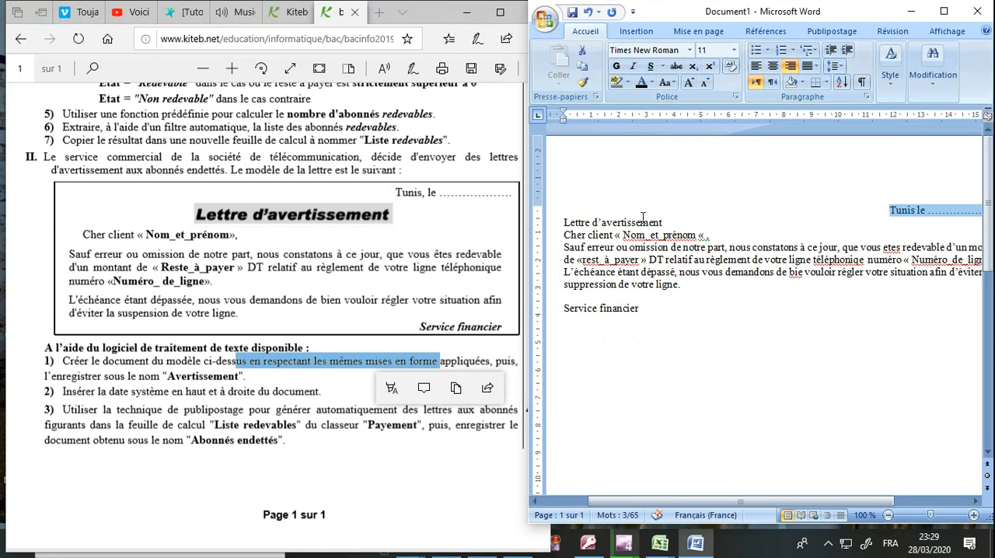
Step: Centre the title "Lettre d'avertissement", make it bold and set its font size to 16
double_click(638, 221)
triple_click(637, 222)
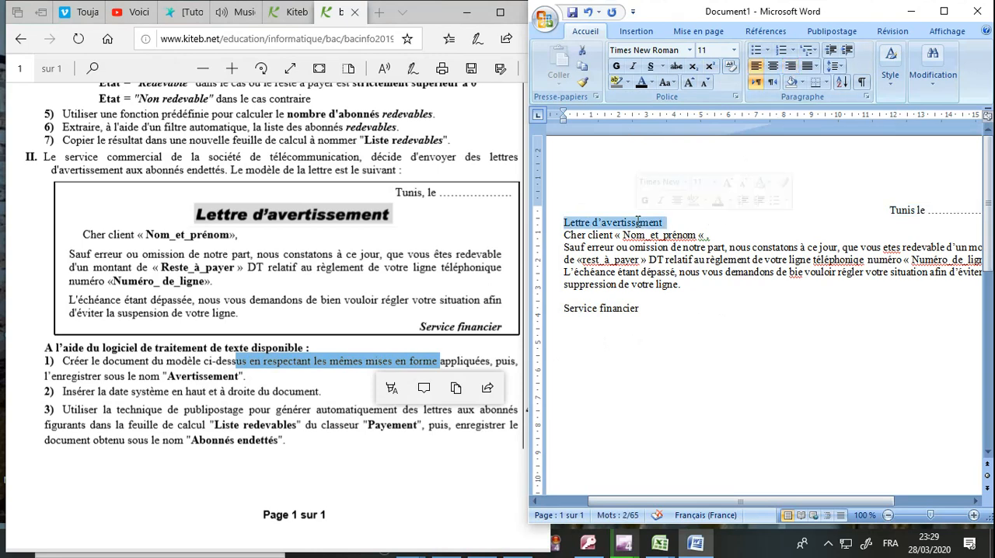
click(780, 66)
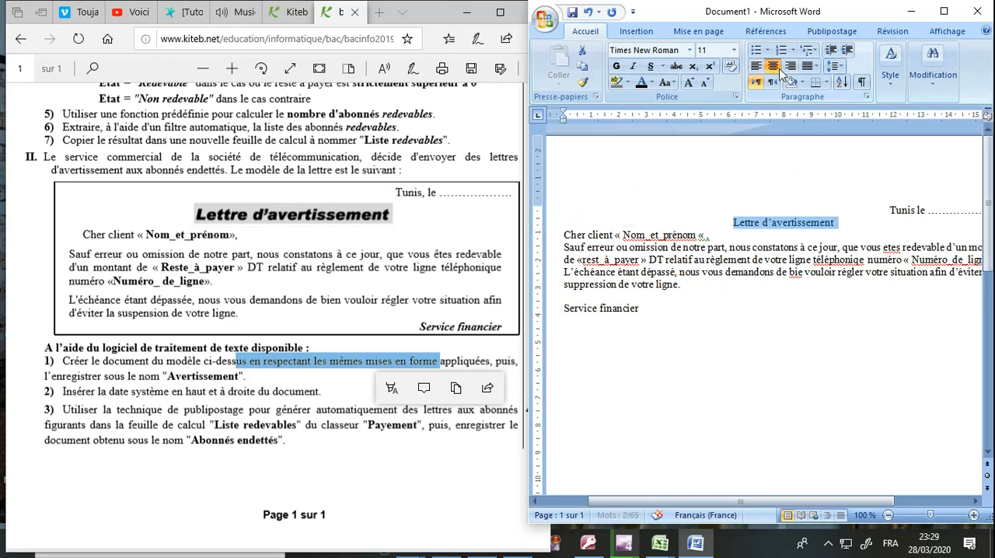
click(619, 68)
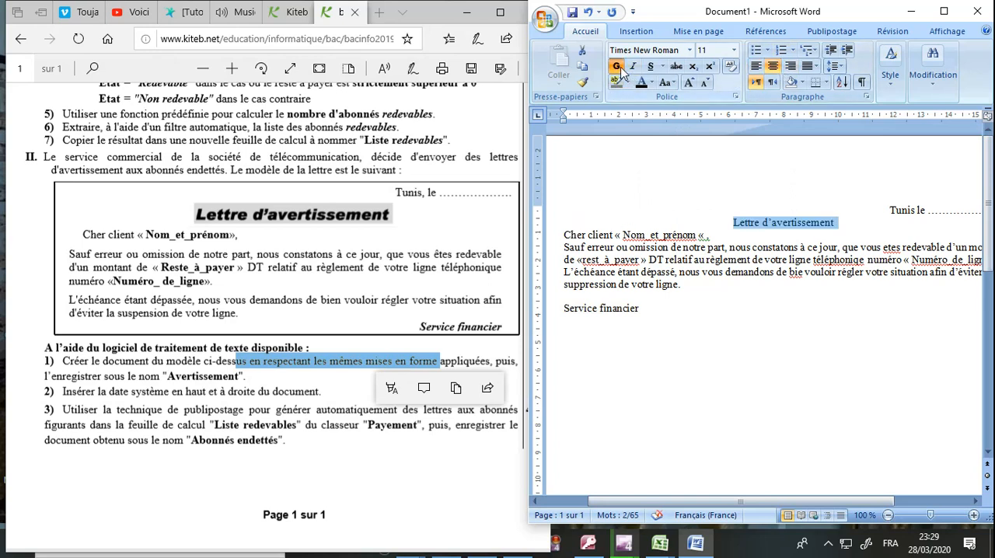
click(733, 51)
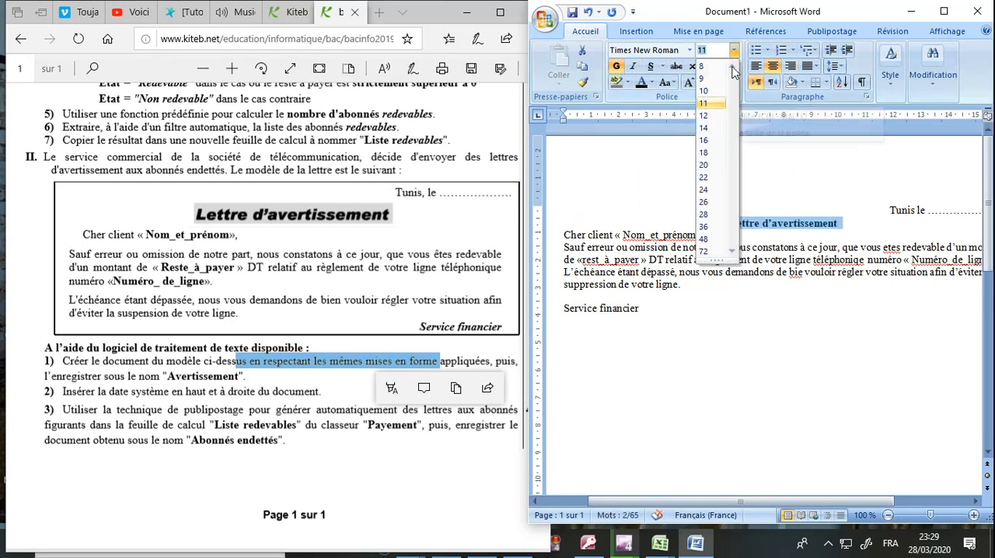
click(711, 138)
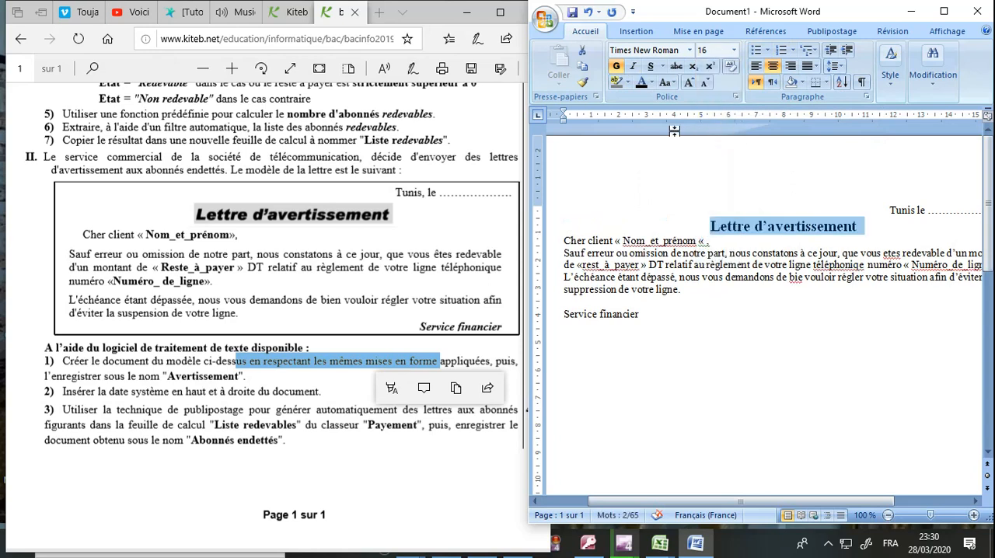
Step: Highlight the title "Lettre d'avertissement" in teal and set the font size to 18 at the end of its line
click(627, 82)
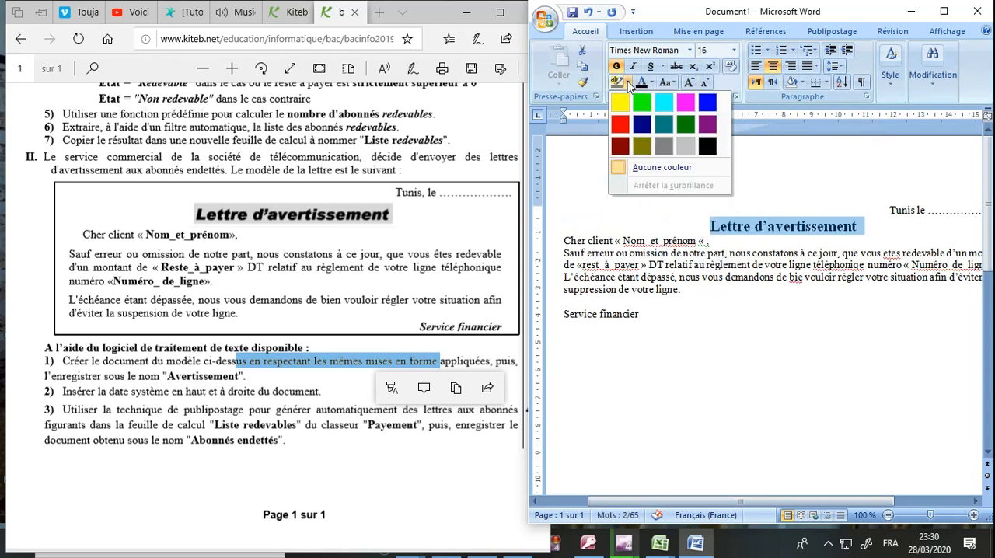
click(667, 132)
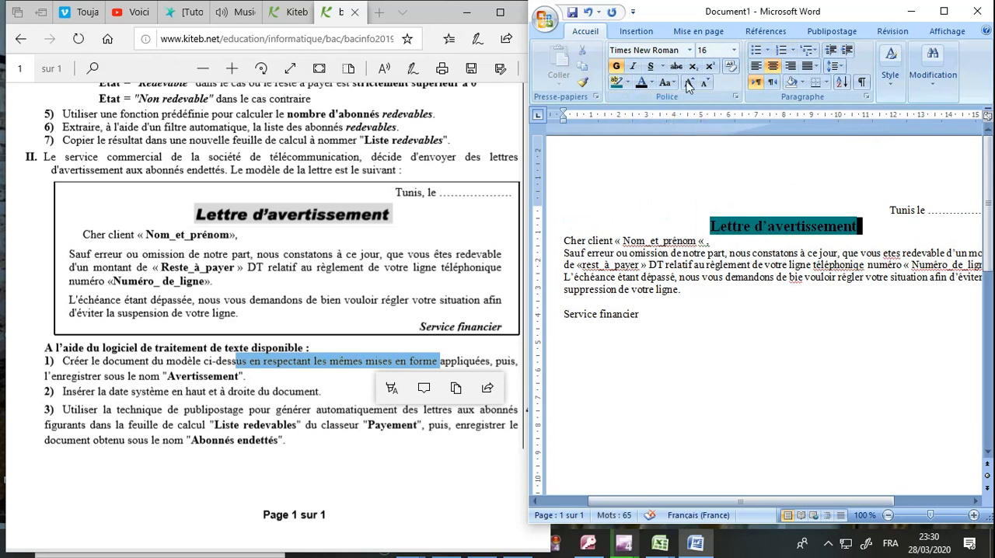
click(734, 49)
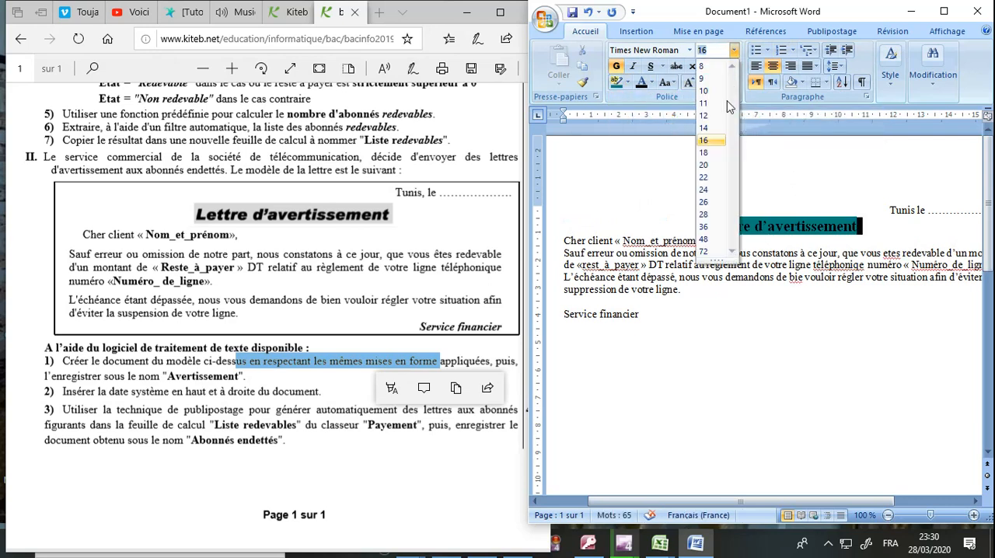
click(705, 153)
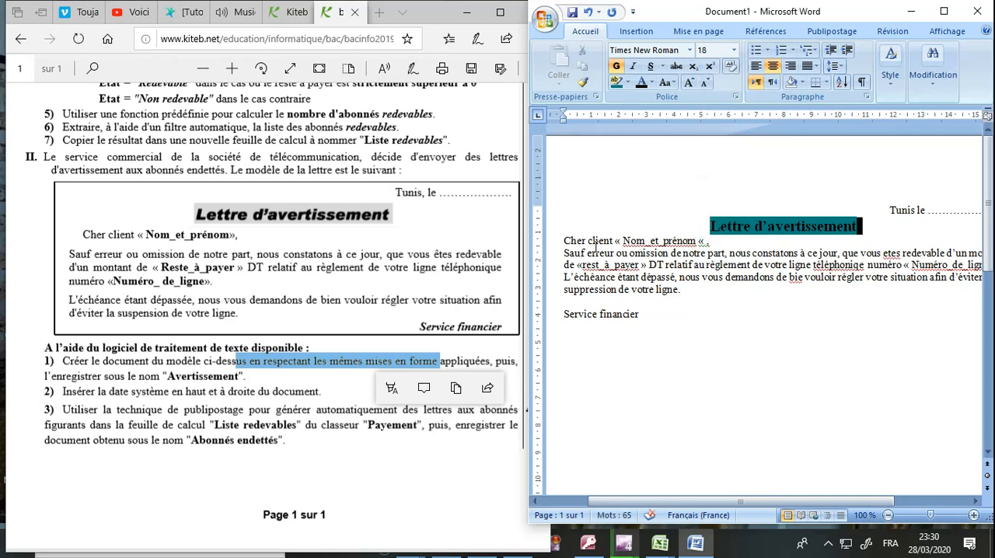
Step: Replace the wrong quotation mark after "Nom_et_prénom" in the salutation with a closing "»"
click(701, 241)
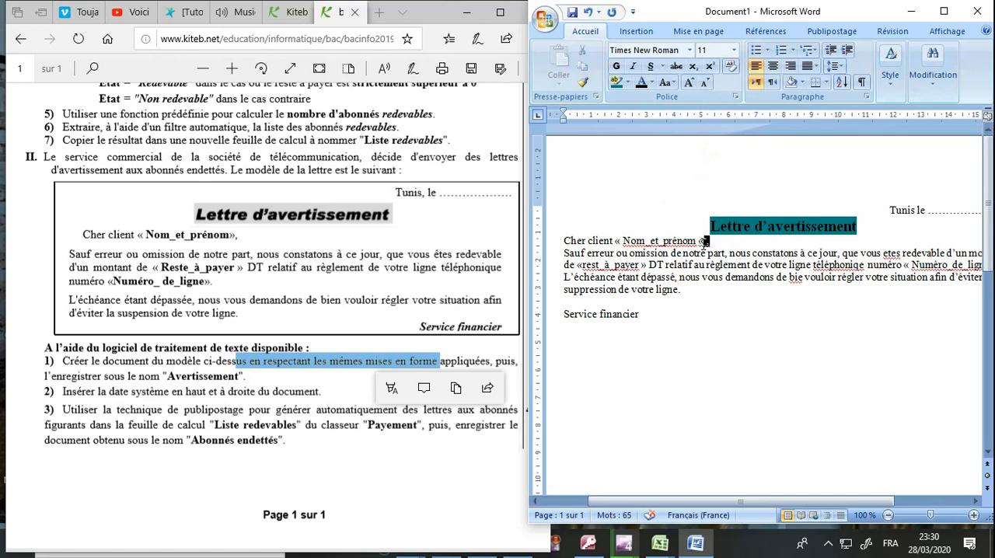
key(BackSpace)
key(BackSpace)
text(»)
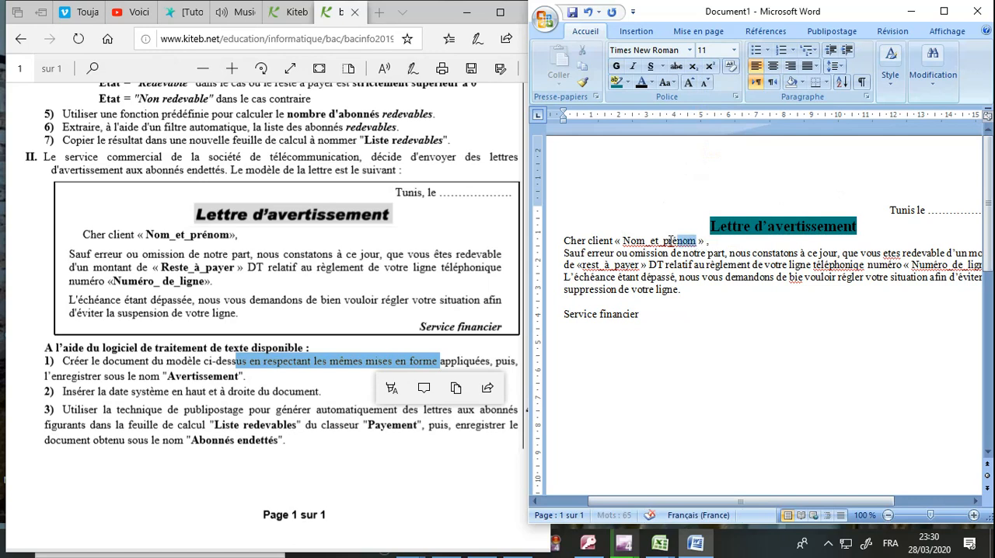
Step: Make the placeholders Nom_et_prénom, reste_à_payer and Numéro_de_ligne bold, adding the missing "e" to "rest_à_payer"
drag(699, 242, 634, 242)
click(616, 66)
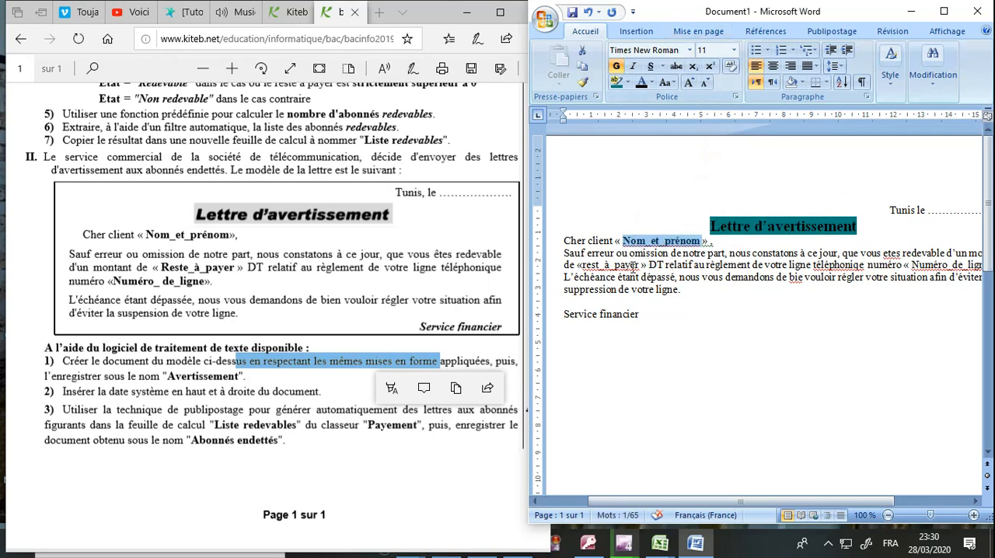
drag(642, 265, 583, 265)
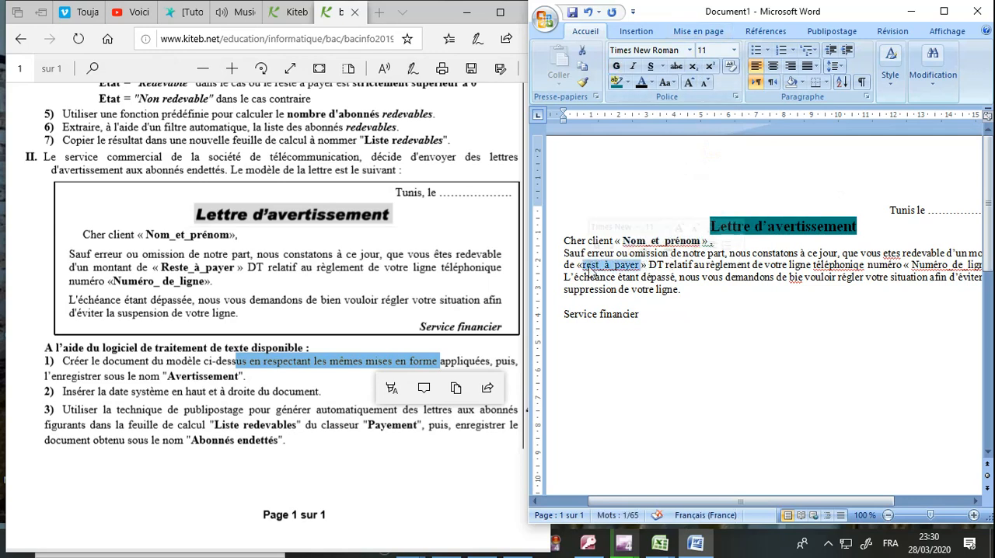
click(620, 68)
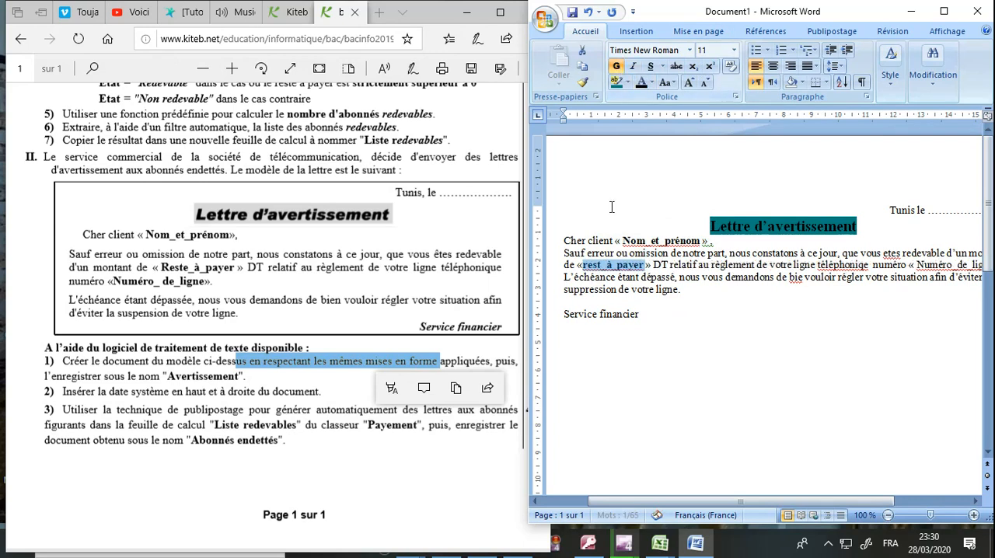
click(604, 265)
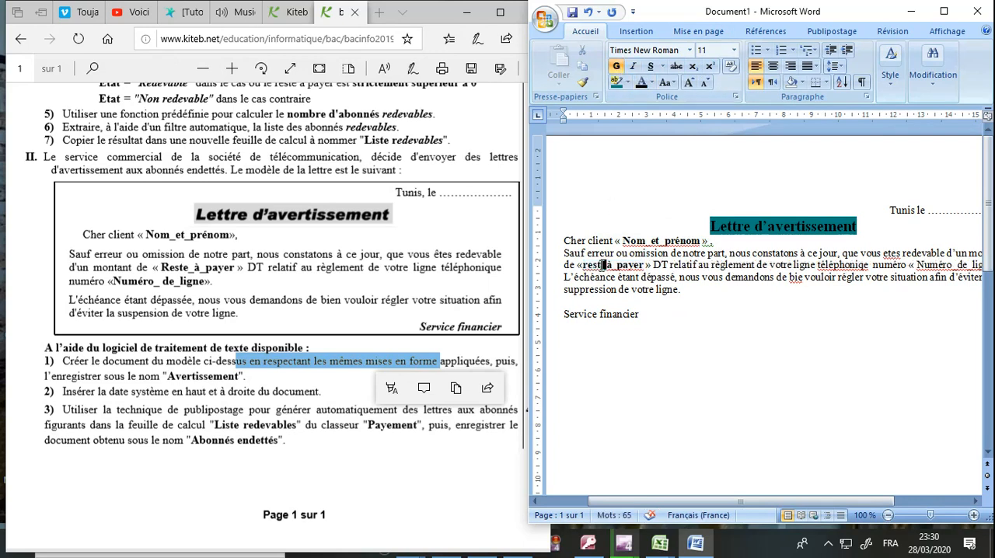
text(e)
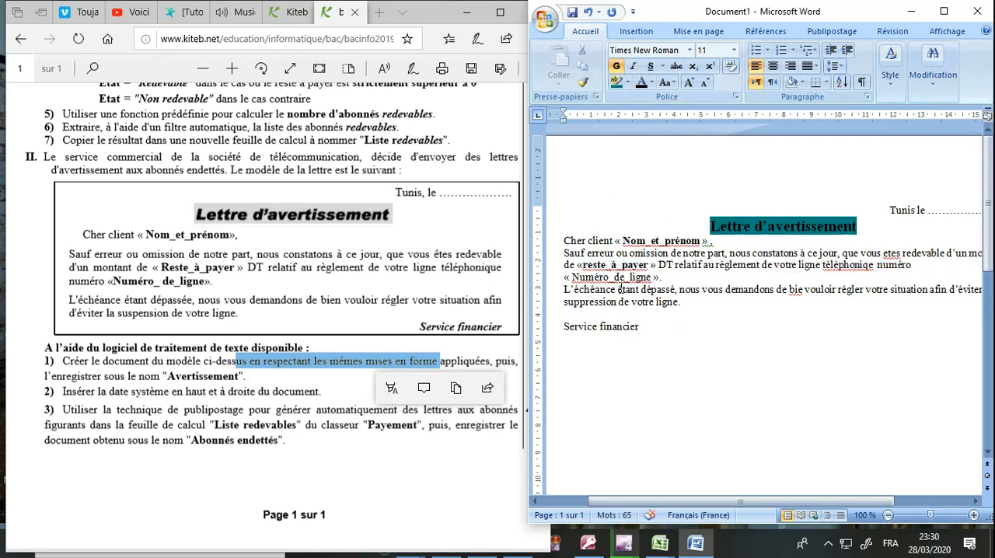
drag(653, 277, 572, 278)
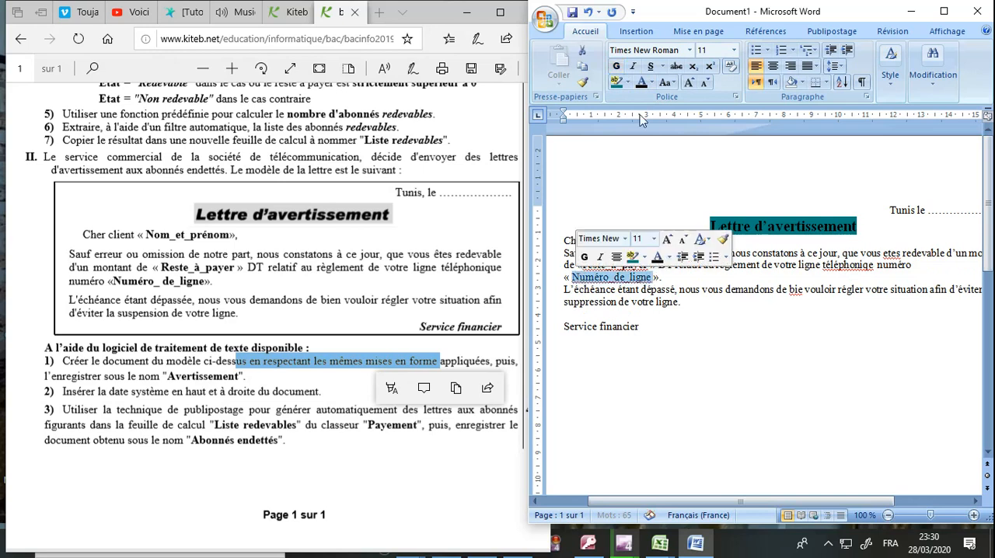
click(616, 66)
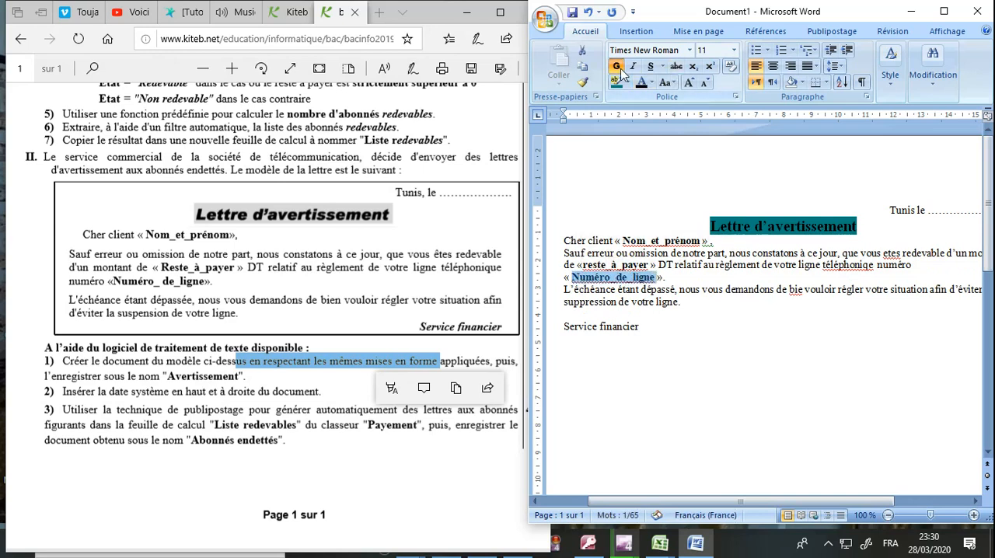
click(640, 239)
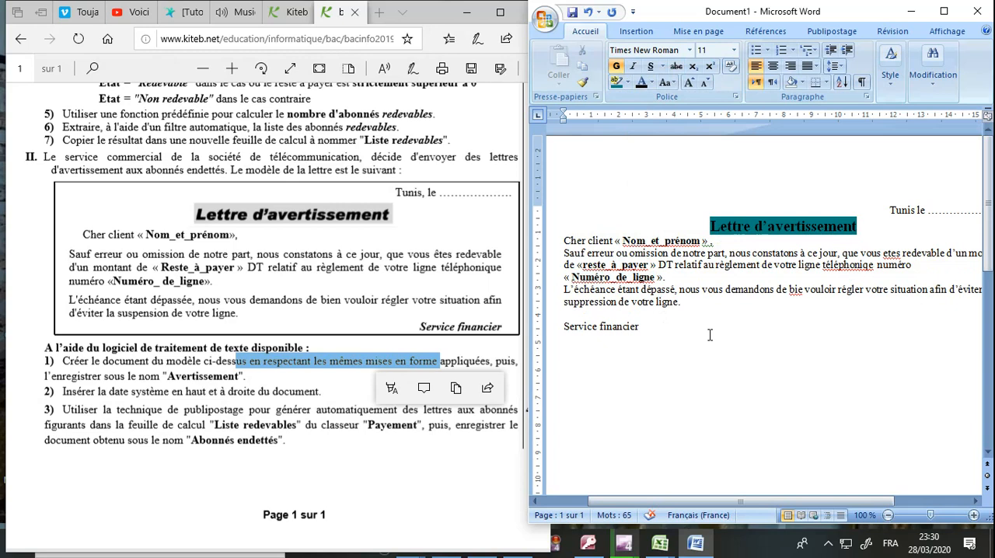
Step: Make the "Service financier" signature line bold and italic, and right-align it
triple_click(618, 328)
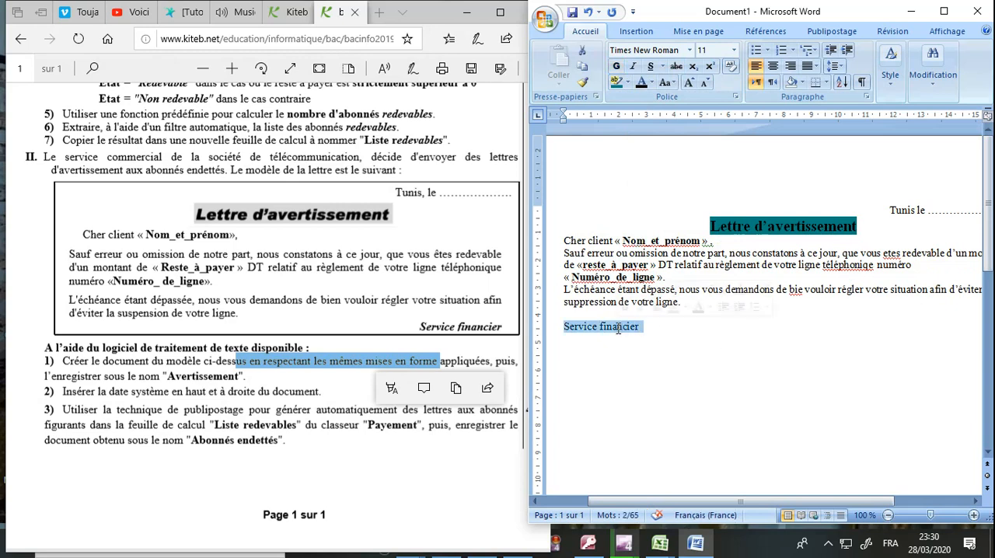
click(616, 67)
click(633, 66)
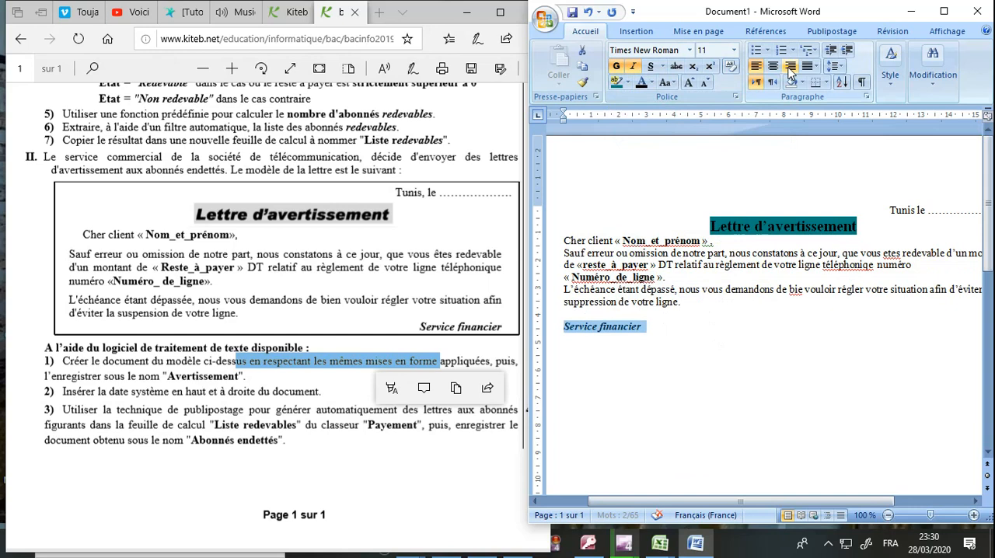
click(790, 66)
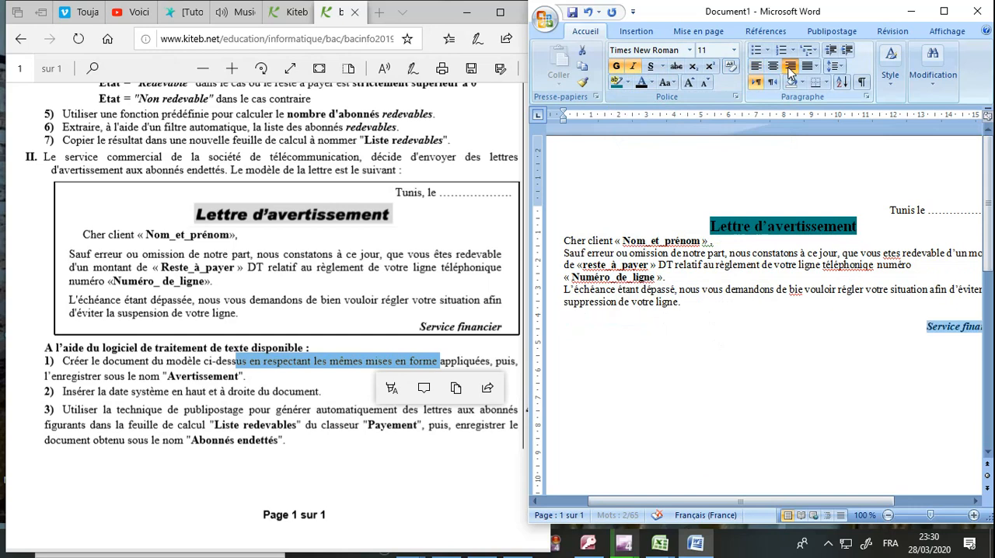
Step: Correct the misspelled words in the letter body to "bien", "téléphonique" and "êtes"
click(807, 289)
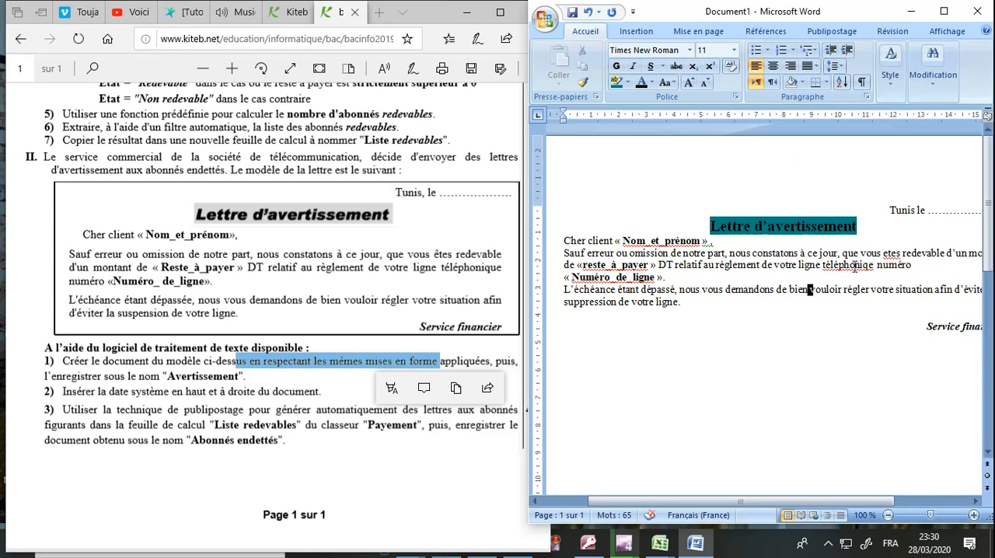
right_click(855, 265)
click(791, 281)
right_click(899, 254)
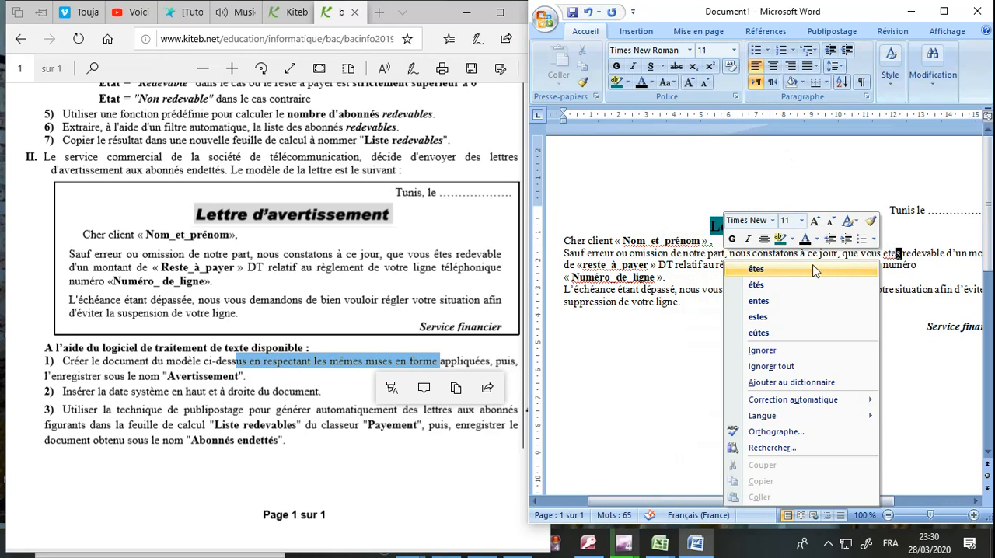
click(814, 269)
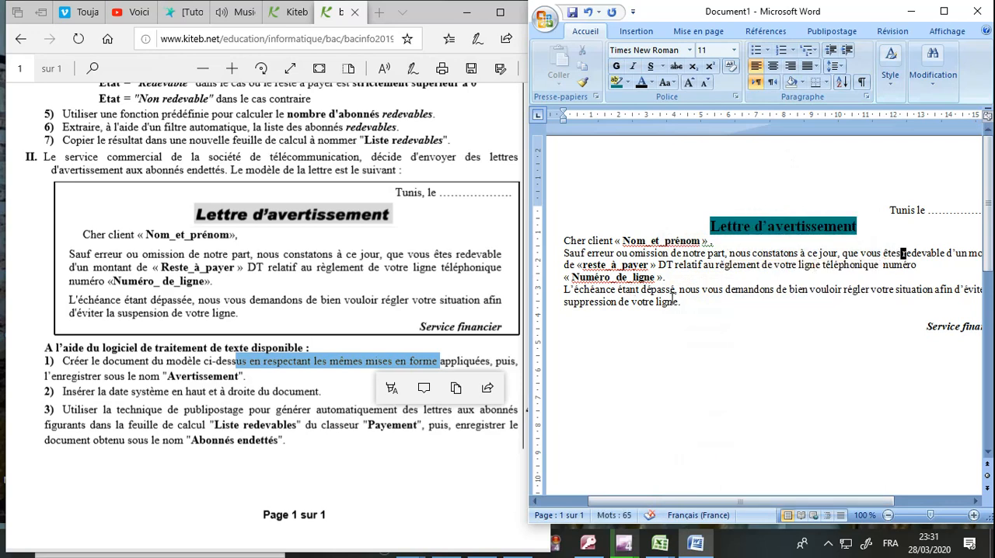
Step: Set the line spacing of the letter body, from "Cher client" to "votre ligne", to 1,5 and justify it
drag(684, 305, 554, 243)
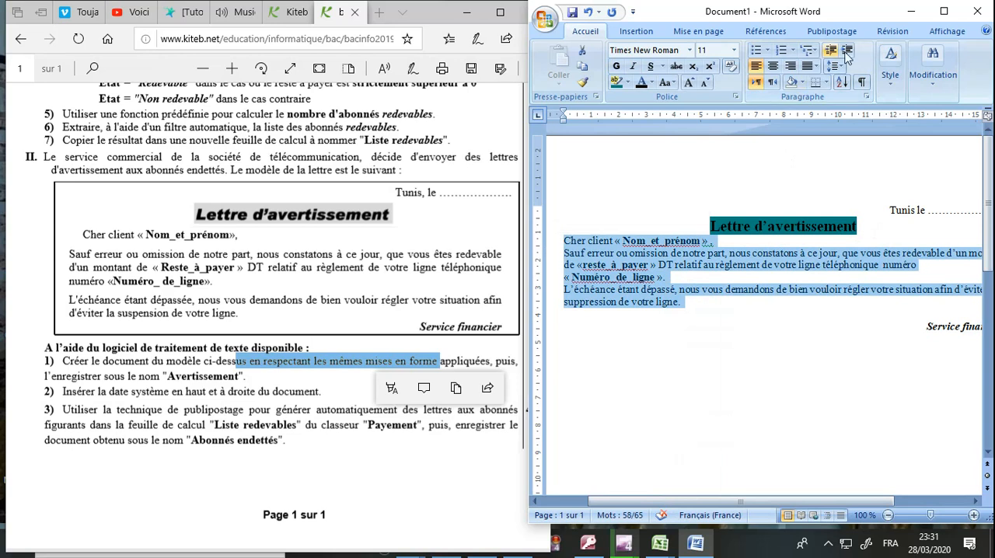
click(843, 69)
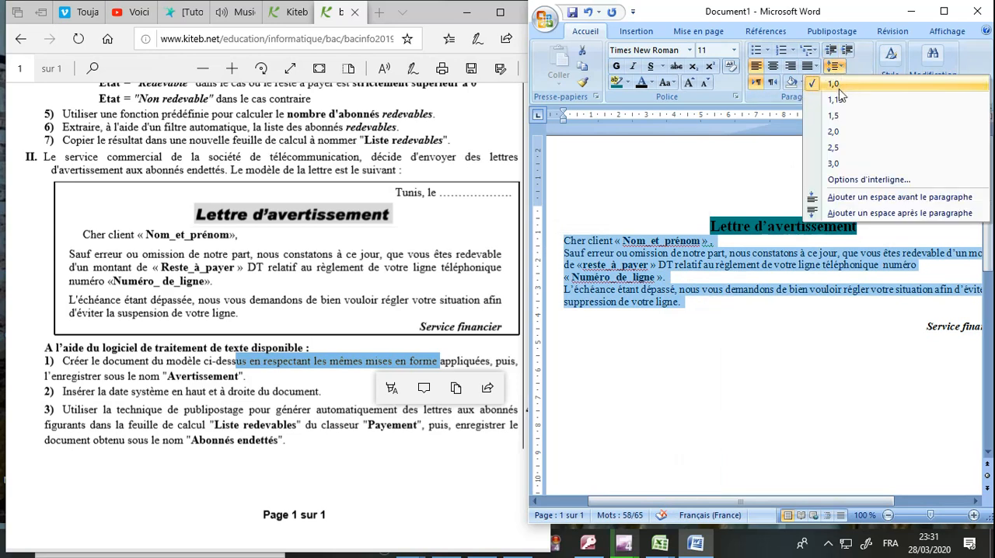
click(835, 117)
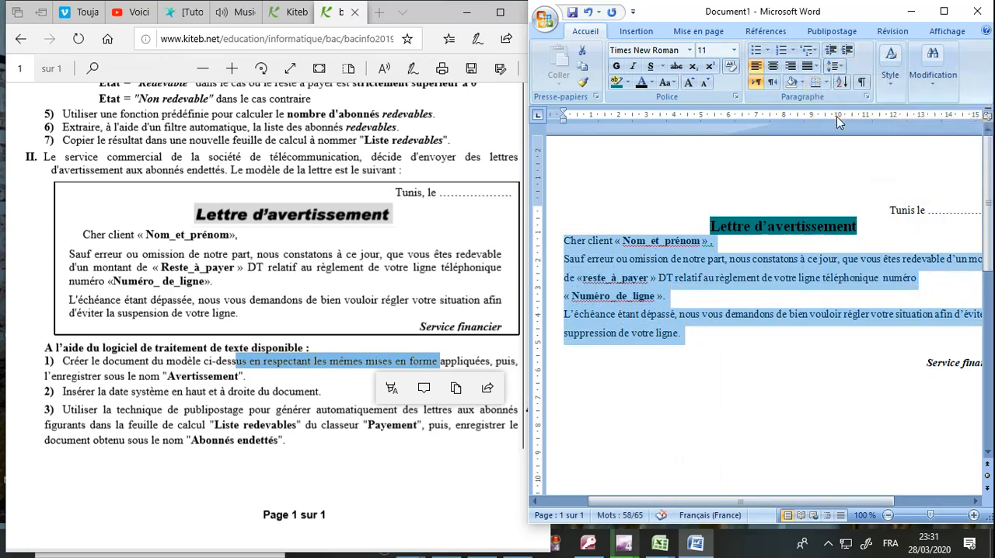
click(814, 68)
click(817, 84)
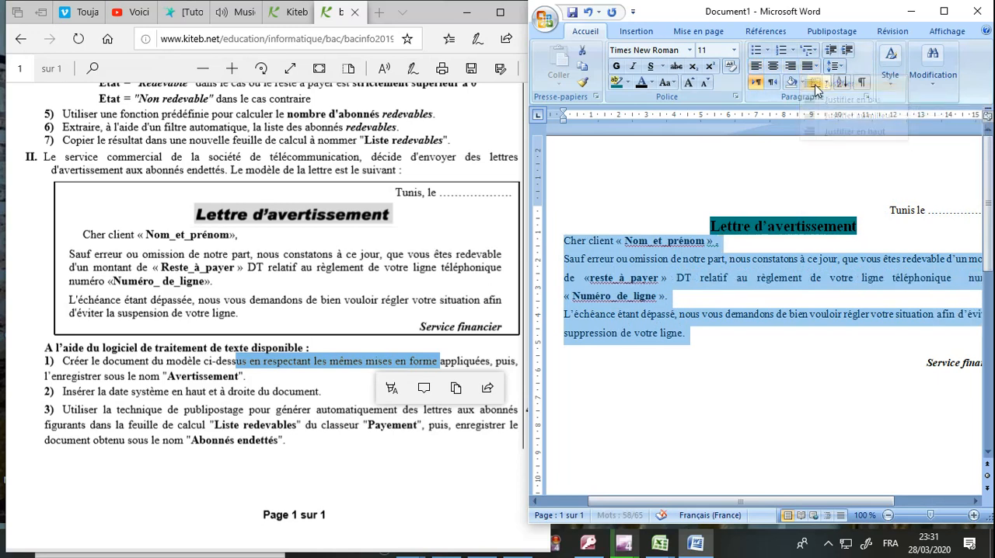
Step: Insert a blank line below and above the title "Lettre d'avertissement" and another above "Service financier"
click(873, 230)
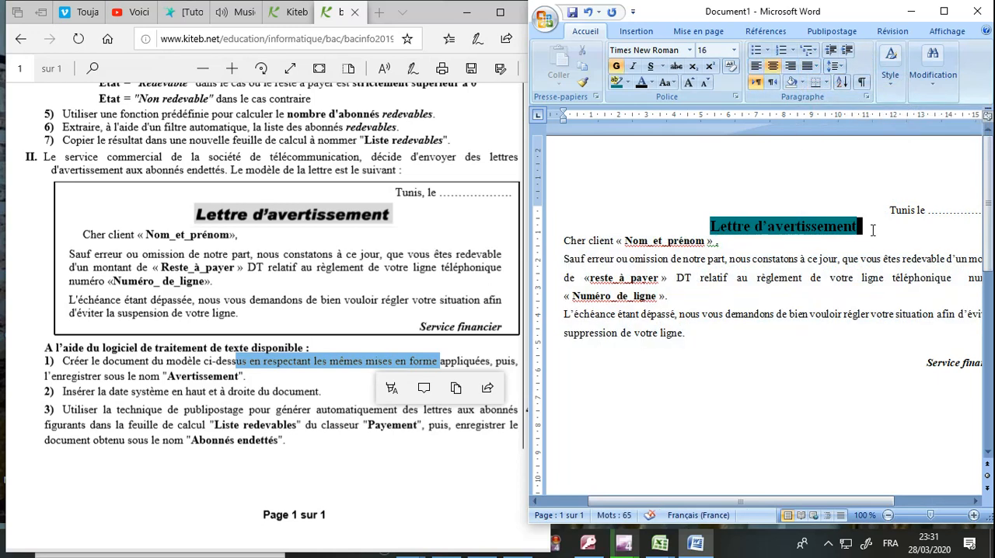
key(Return)
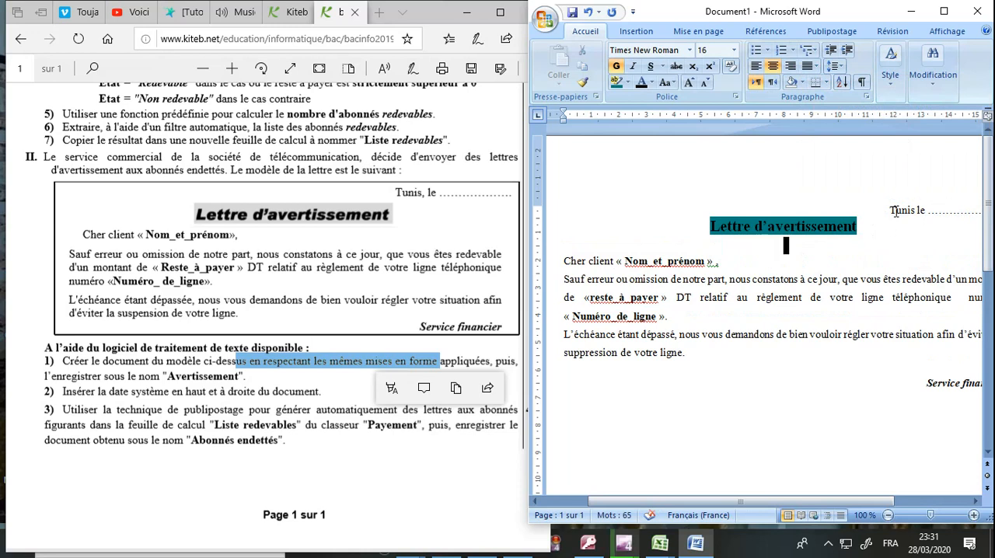
click(702, 223)
key(Return)
click(895, 404)
key(Return)
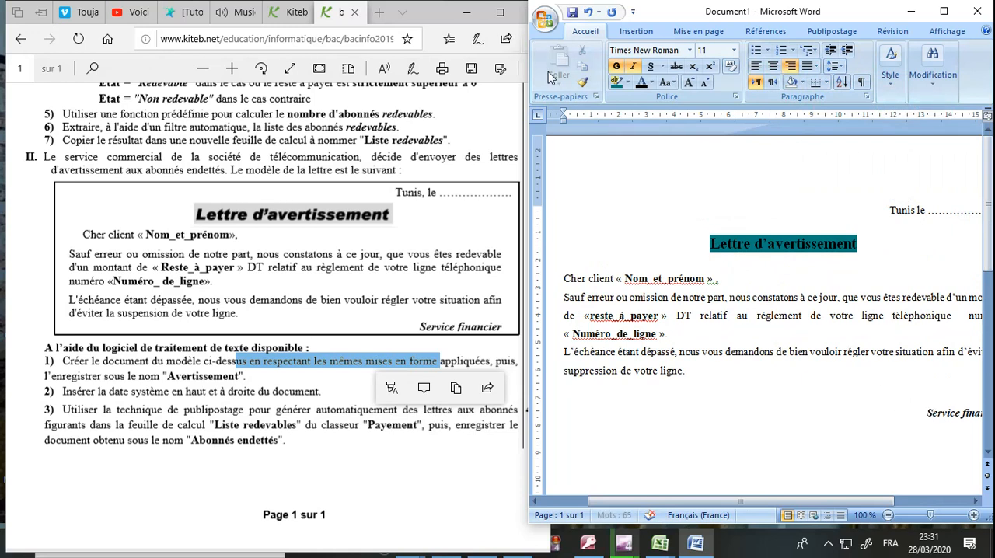
Step: Save the letter as a Word 97-2003 document named "Averissement" in the bac2020\123456 folder on drive C
click(552, 17)
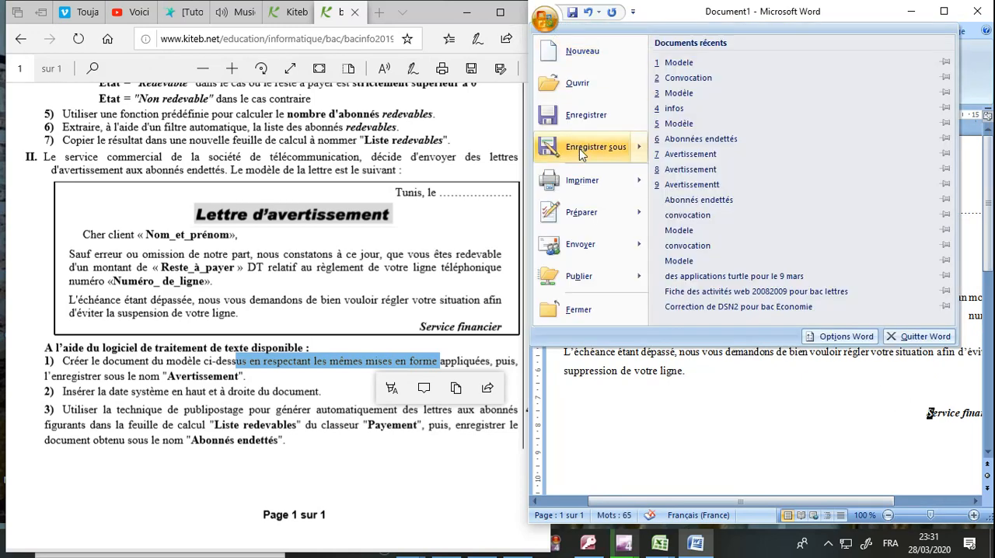
mouse_move(579, 148)
click(723, 146)
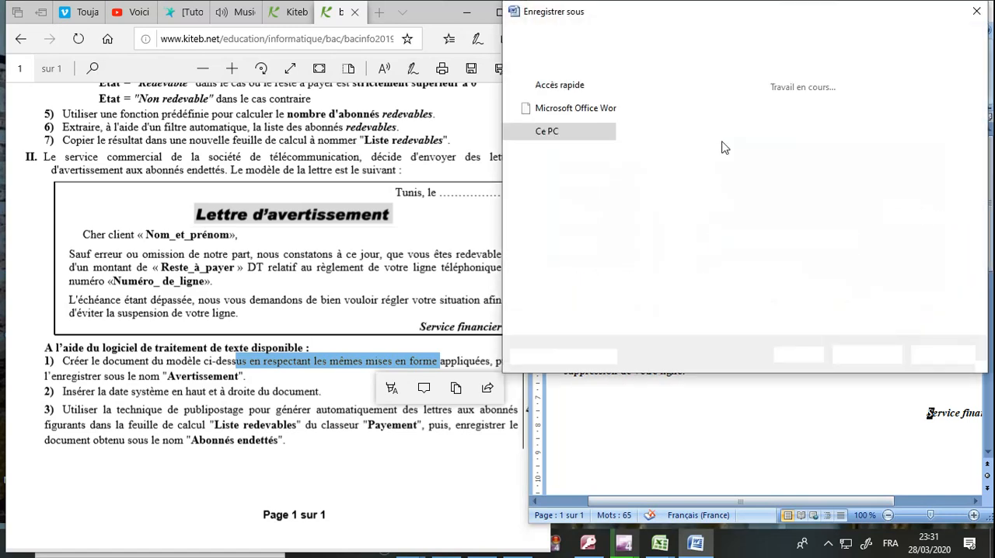
click(591, 227)
click(665, 105)
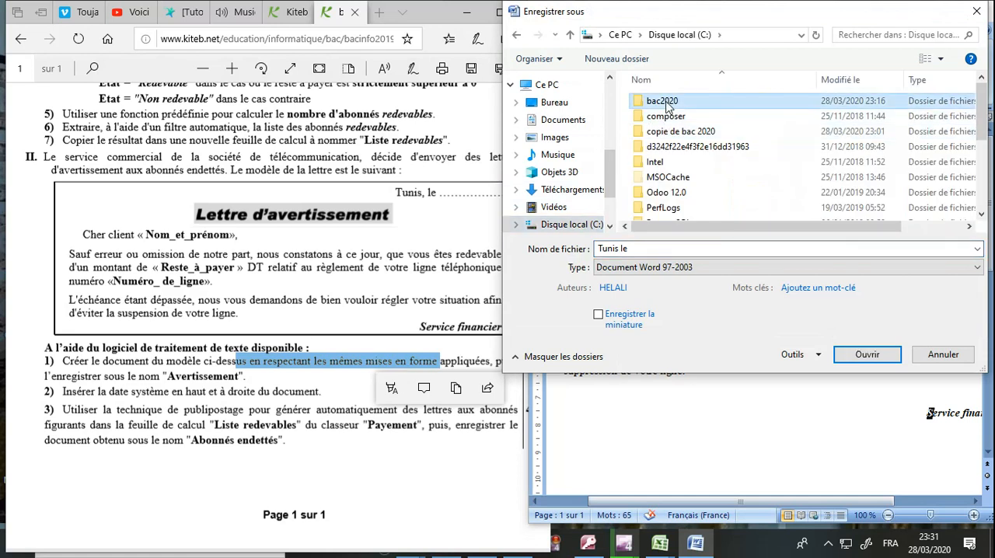
double_click(666, 103)
double_click(666, 103)
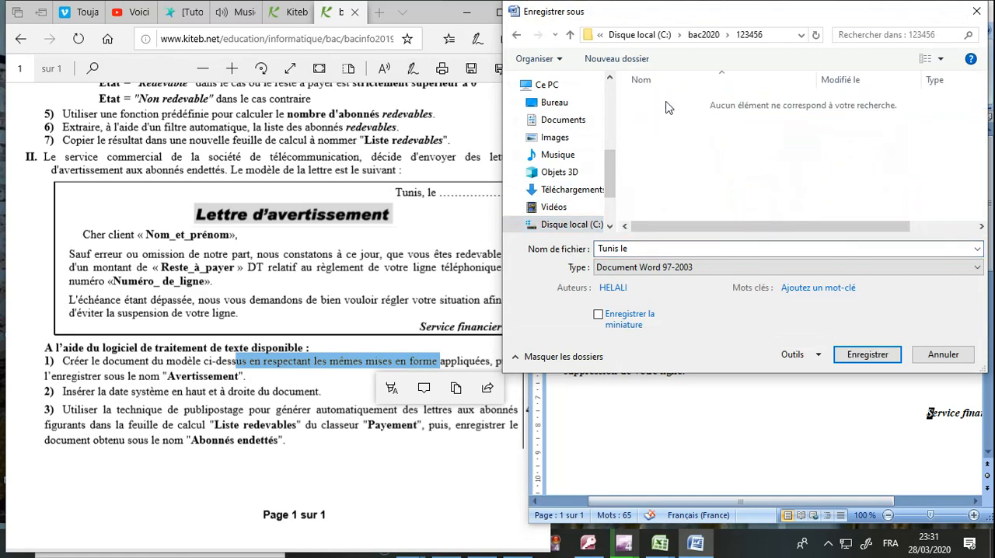
click(637, 251)
text(Averissement)
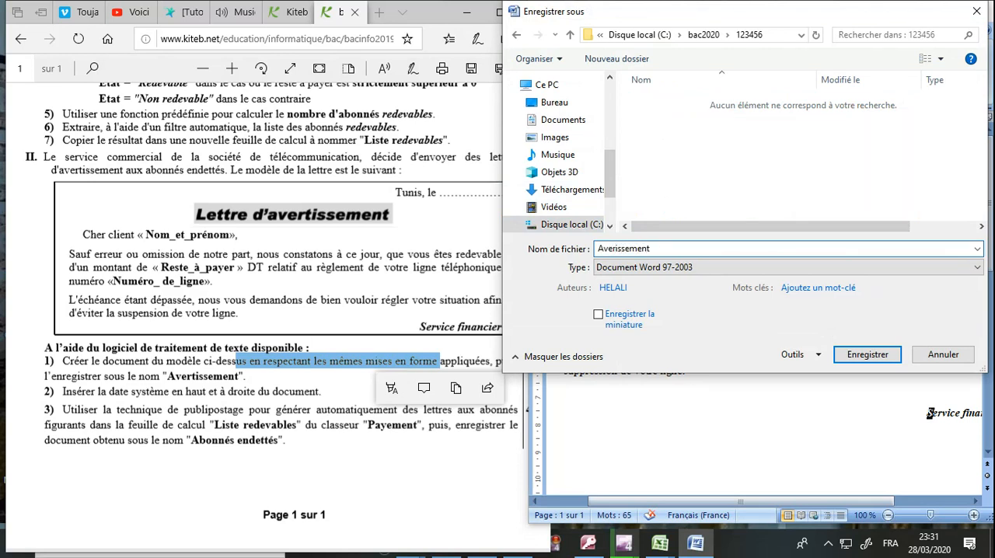
key(Return)
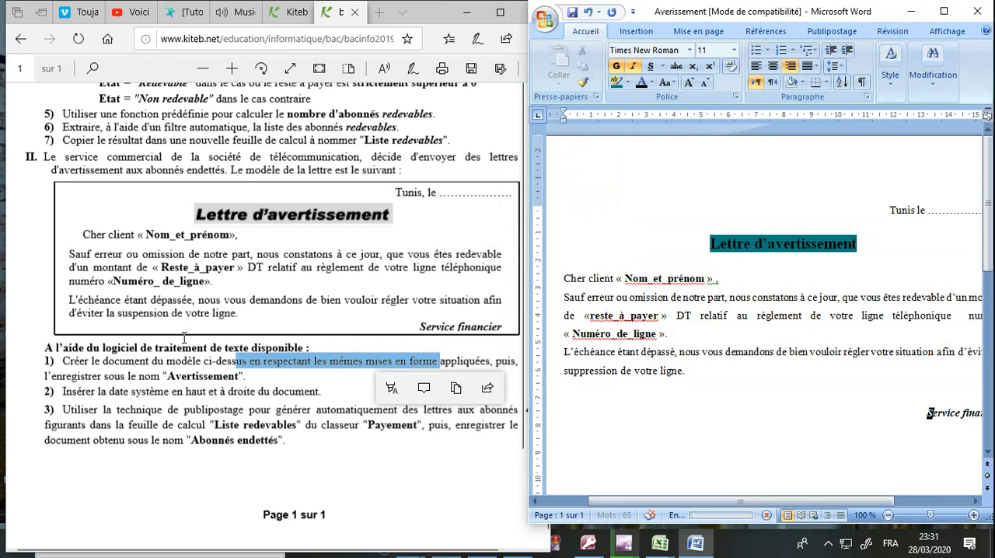
Step: Check the exam's date instruction and replace the dots after "Tunis le" with the system date in the 28/03/2020 format
click(184, 337)
click(147, 398)
drag(68, 394, 271, 395)
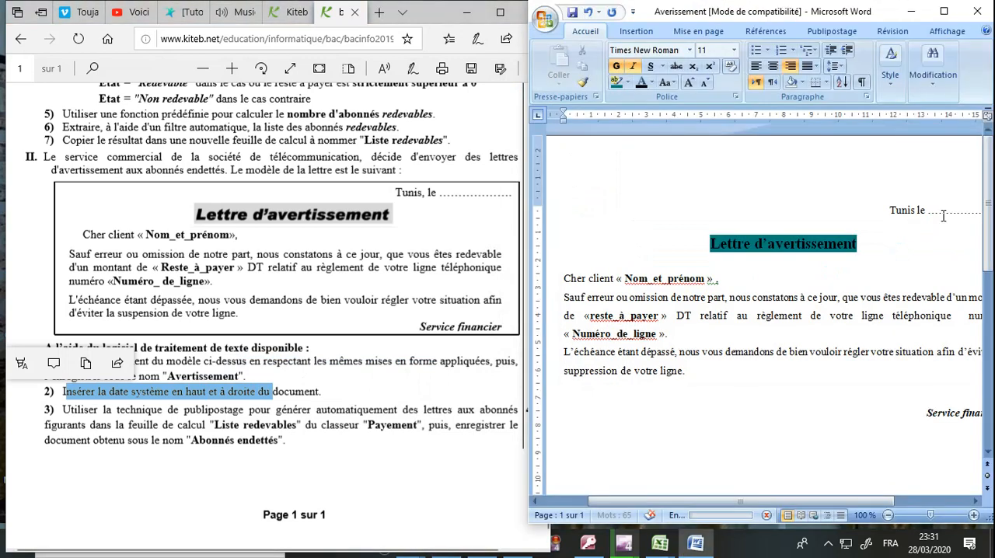
double_click(942, 210)
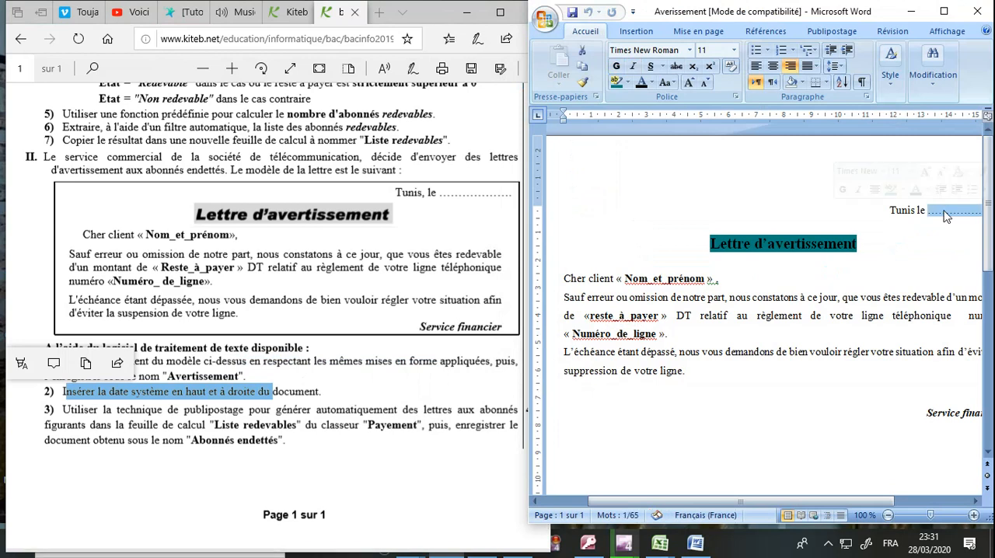
click(642, 31)
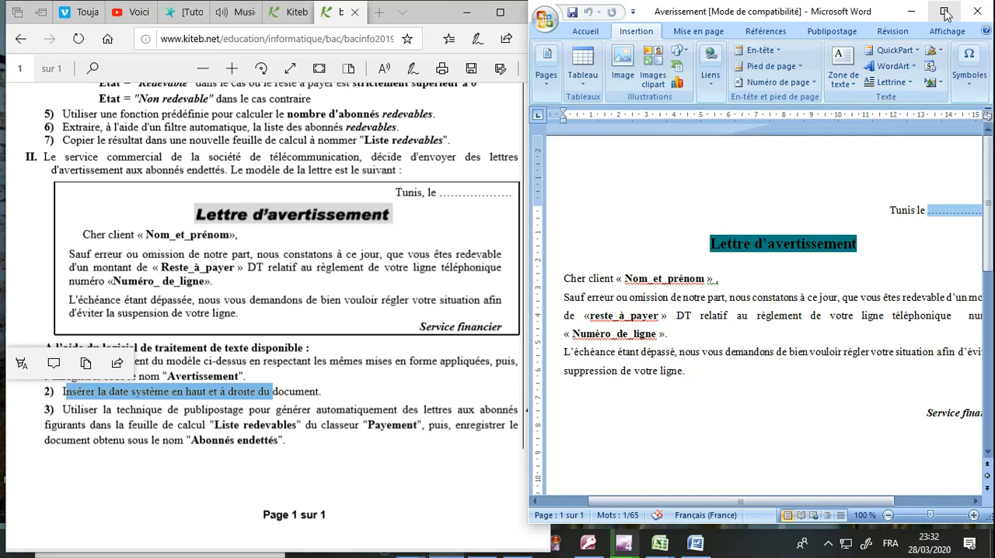
click(944, 11)
click(709, 67)
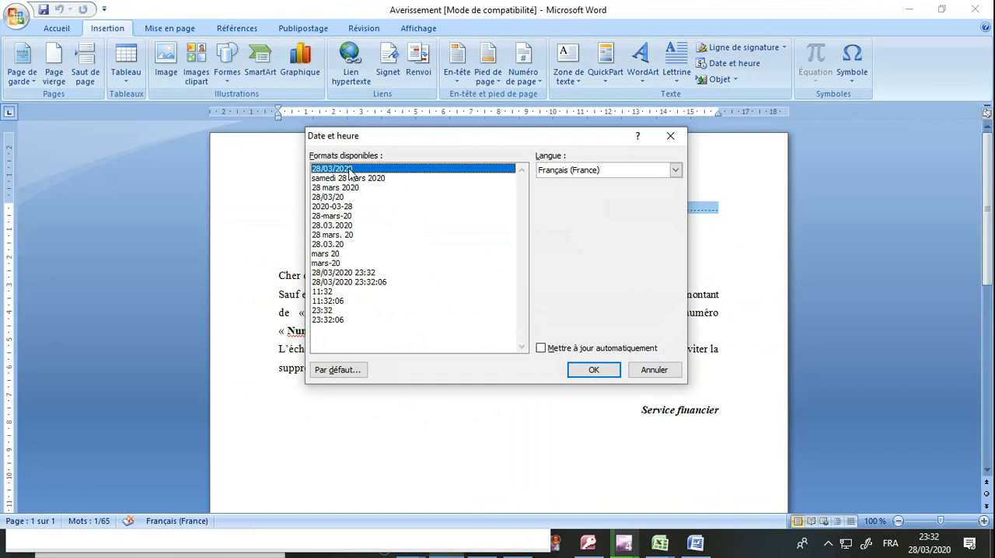
click(602, 372)
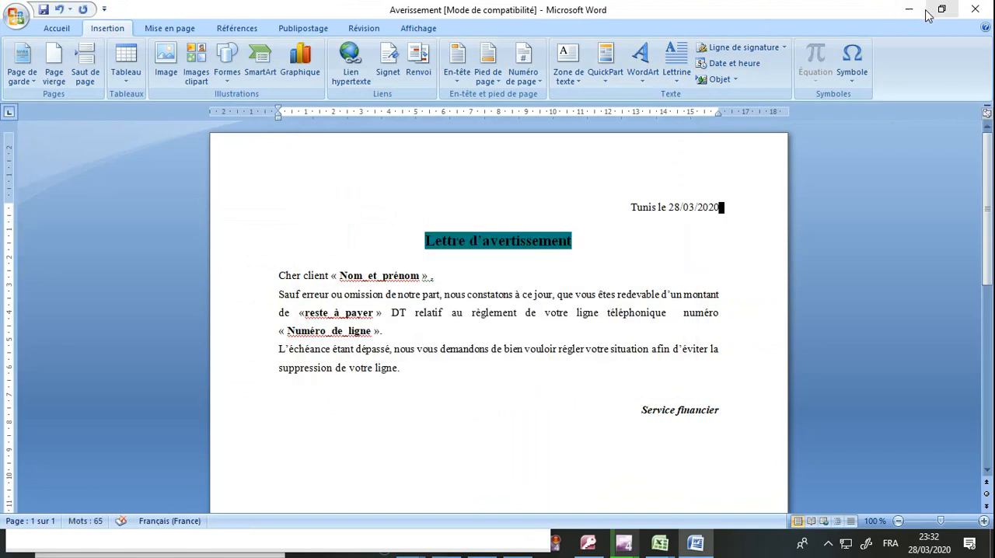
click(951, 13)
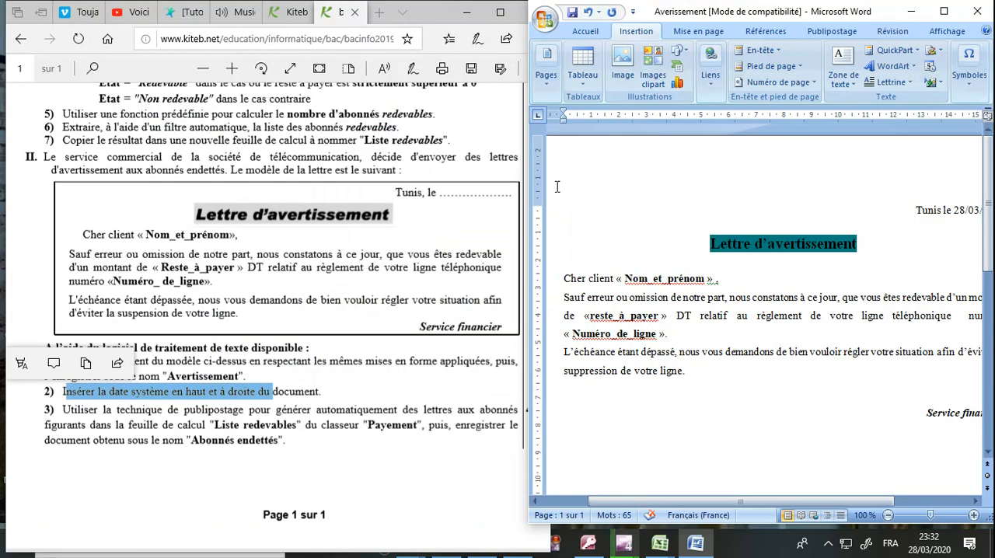
Step: Save the letter with the inserted date
click(425, 228)
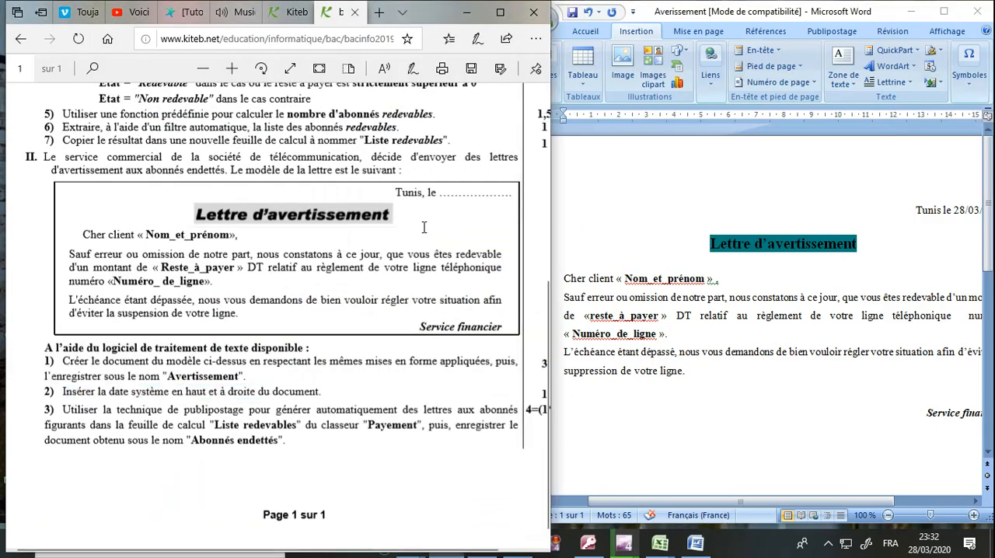
click(685, 198)
click(571, 13)
Step: Read the exam's instruction on merging with the "Liste redevables" sheet and bring up the mail-merge commands for the letter
click(309, 327)
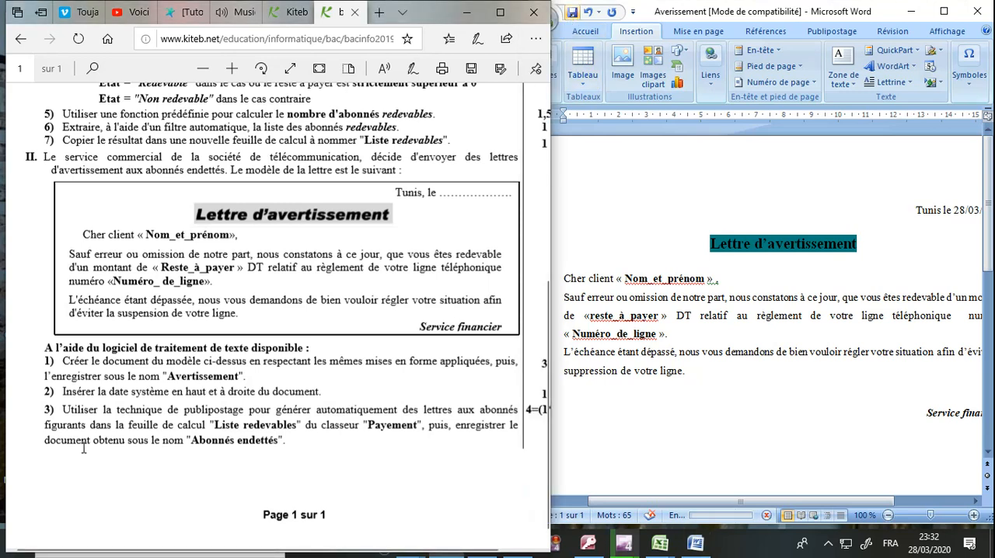
drag(69, 410, 468, 423)
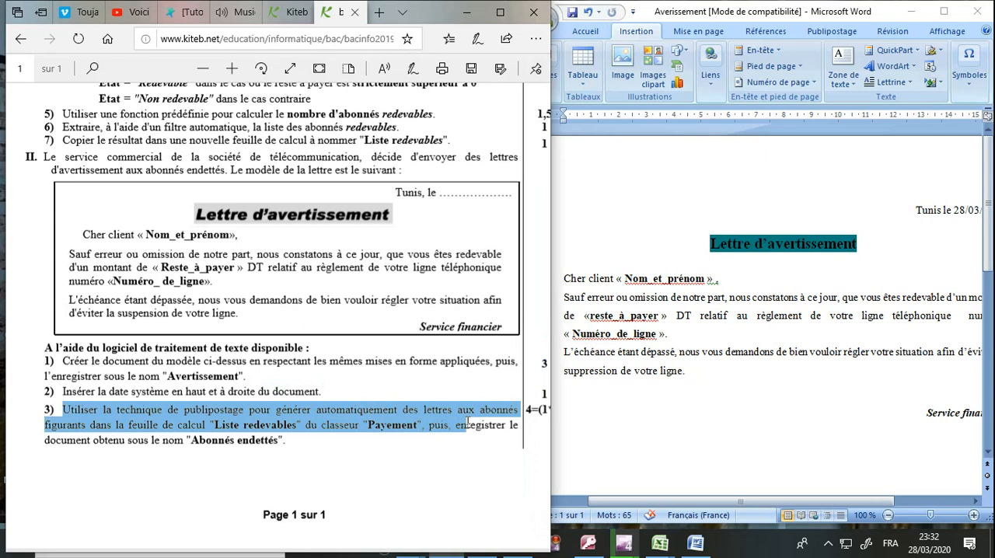
drag(467, 424, 467, 424)
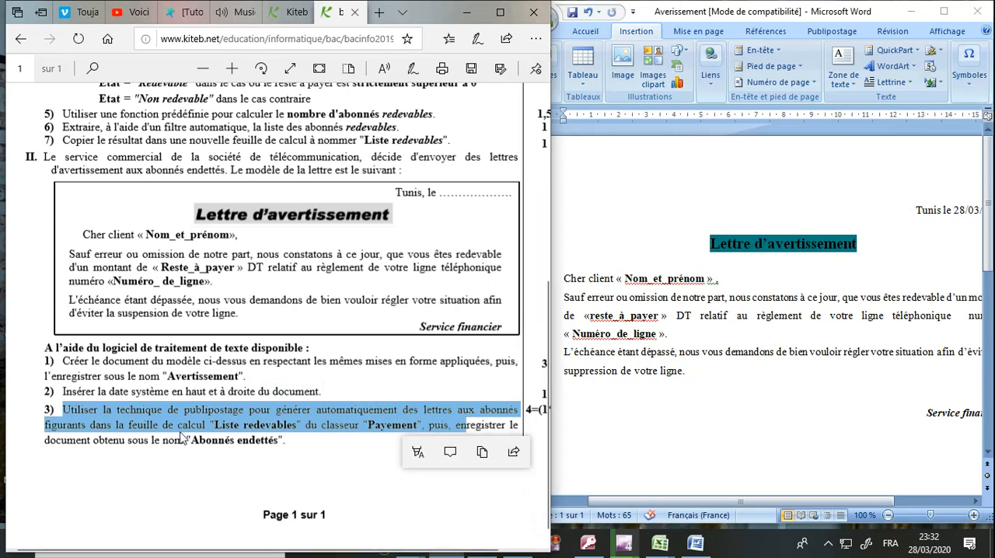
click(672, 335)
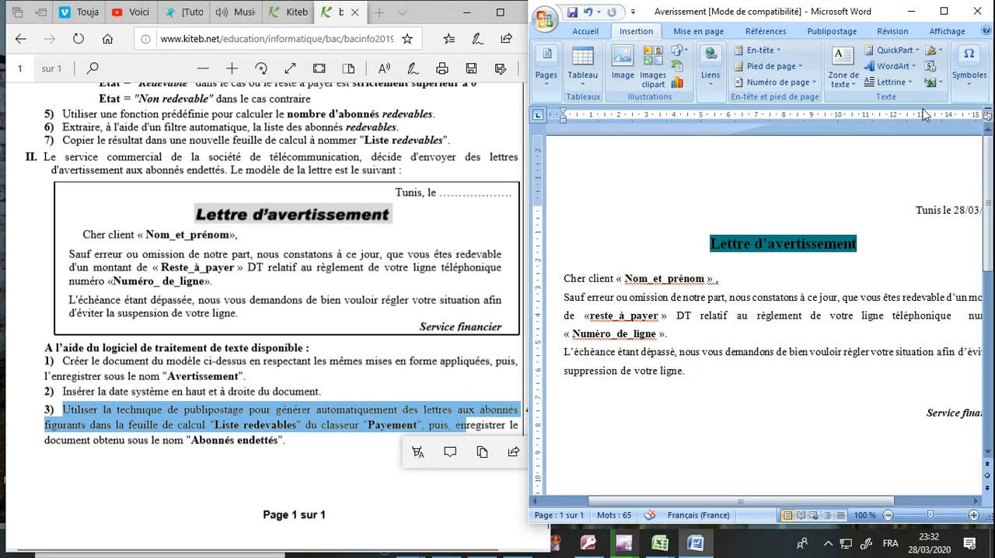
click(945, 13)
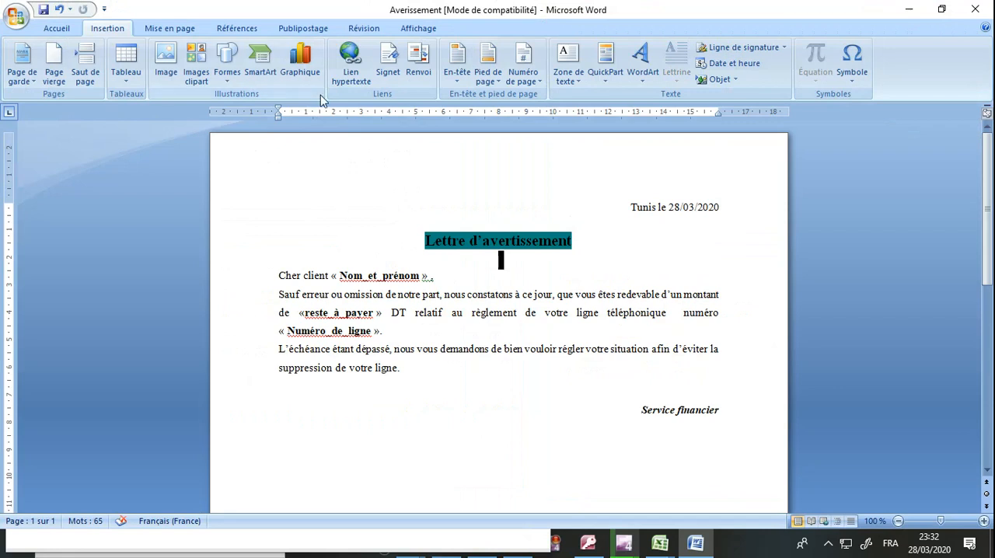
click(305, 31)
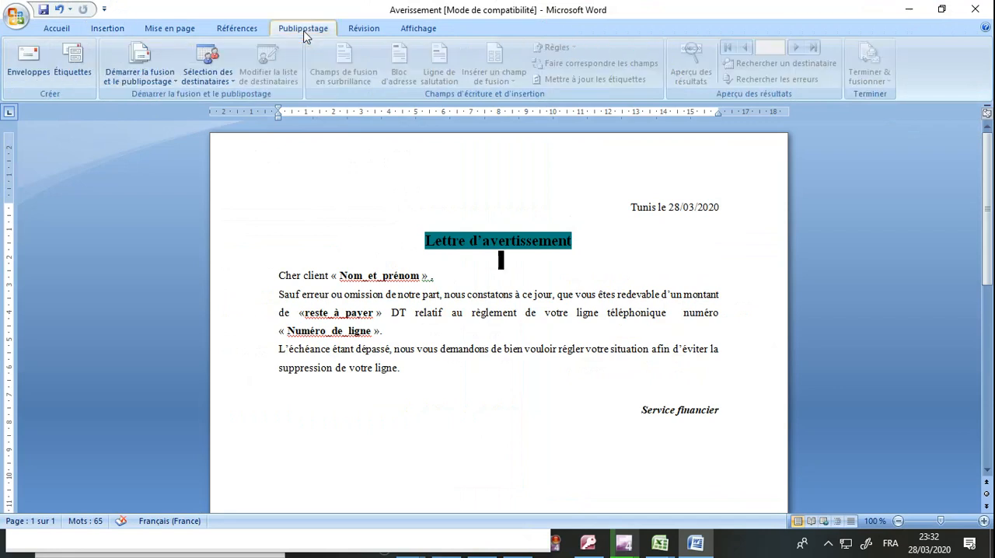